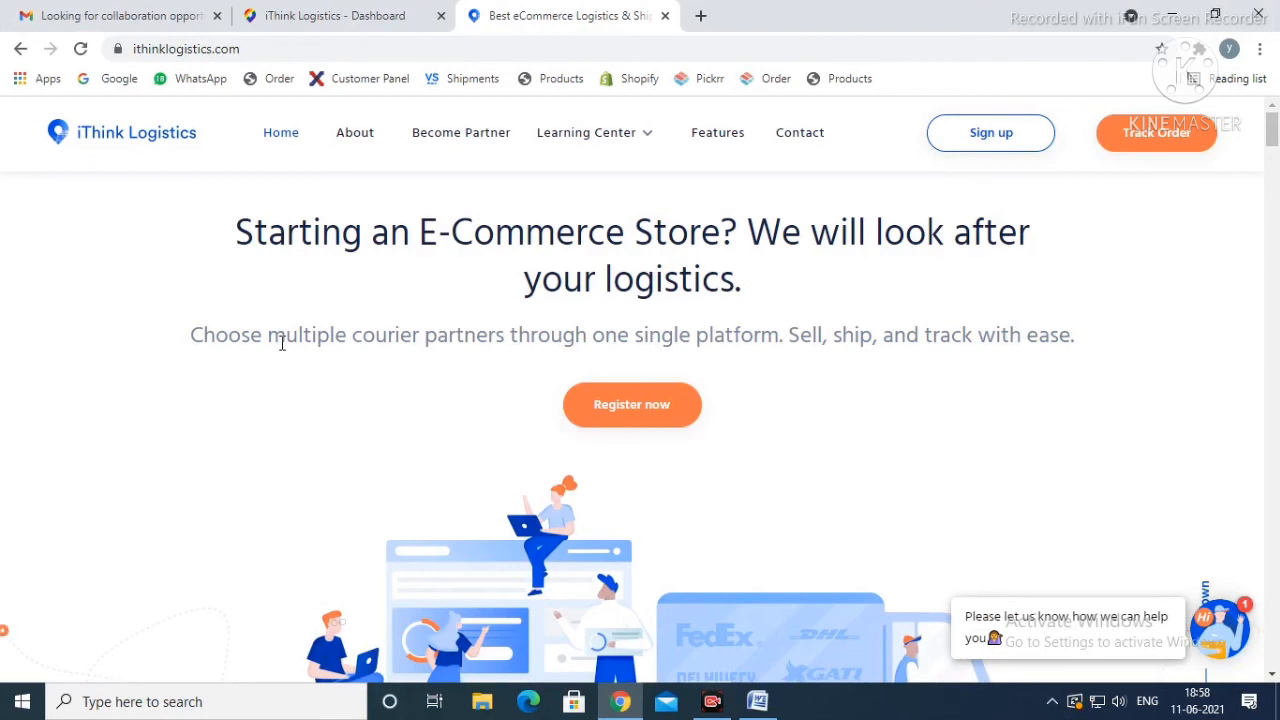
Step: Fill in the signup form's email address and set the website to yamdeal.com
scroll(746, 357, down, 1)
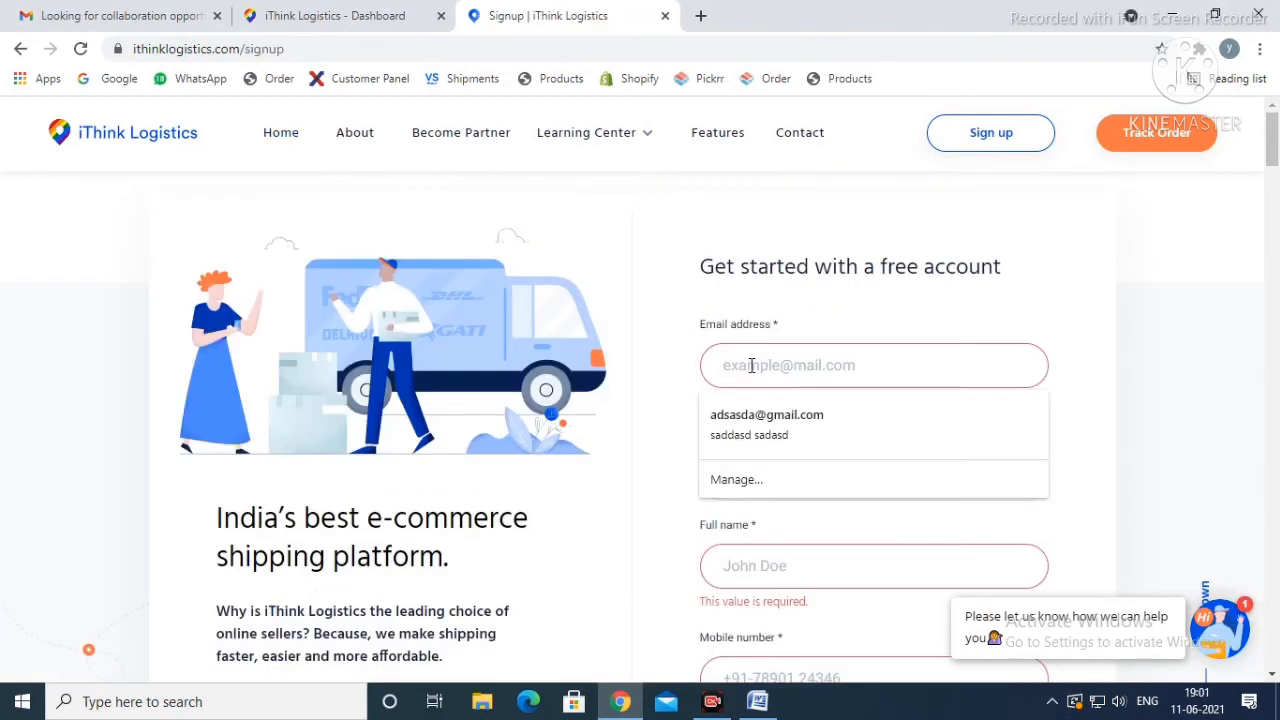
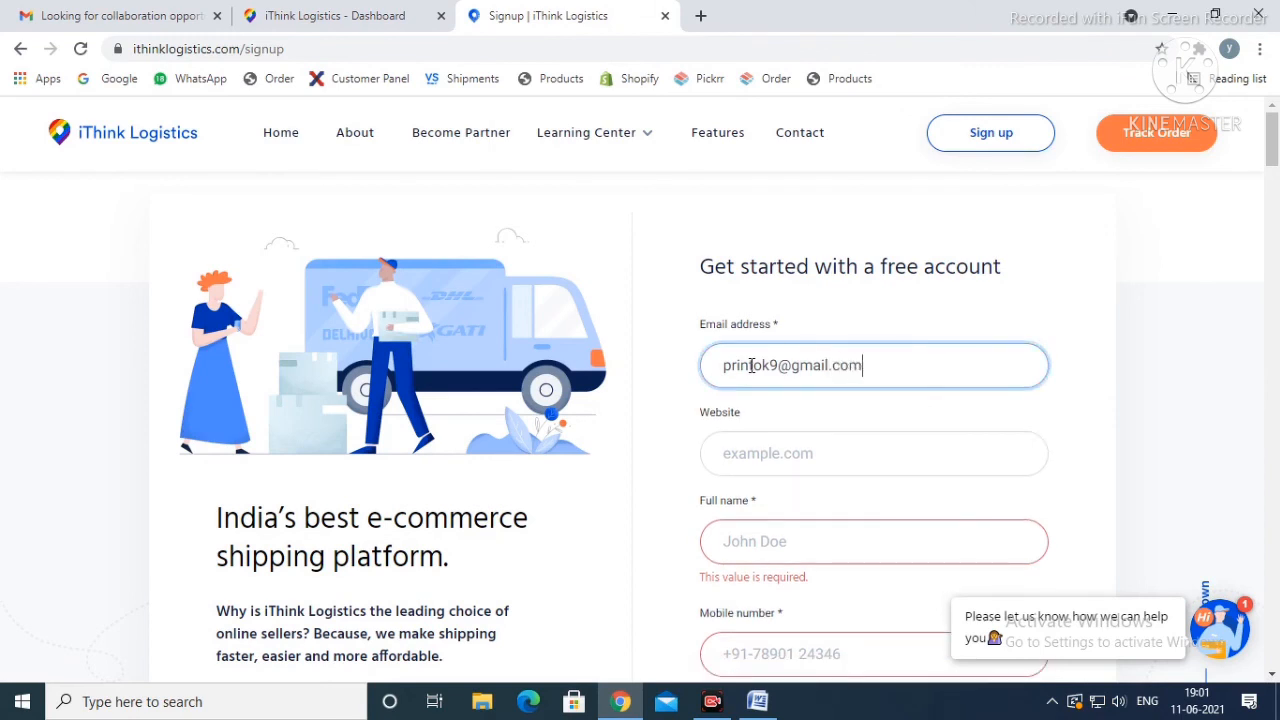
click(751, 366)
text(t)
click(751, 451)
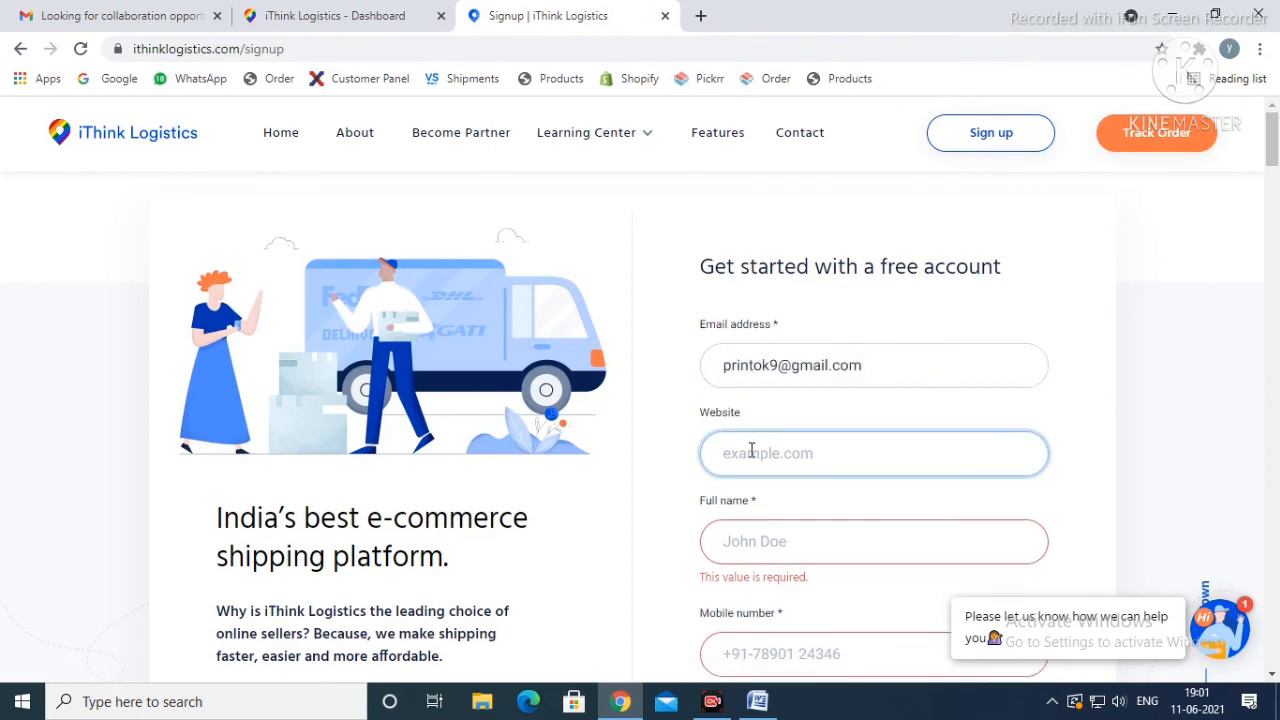
text(yamdeal)
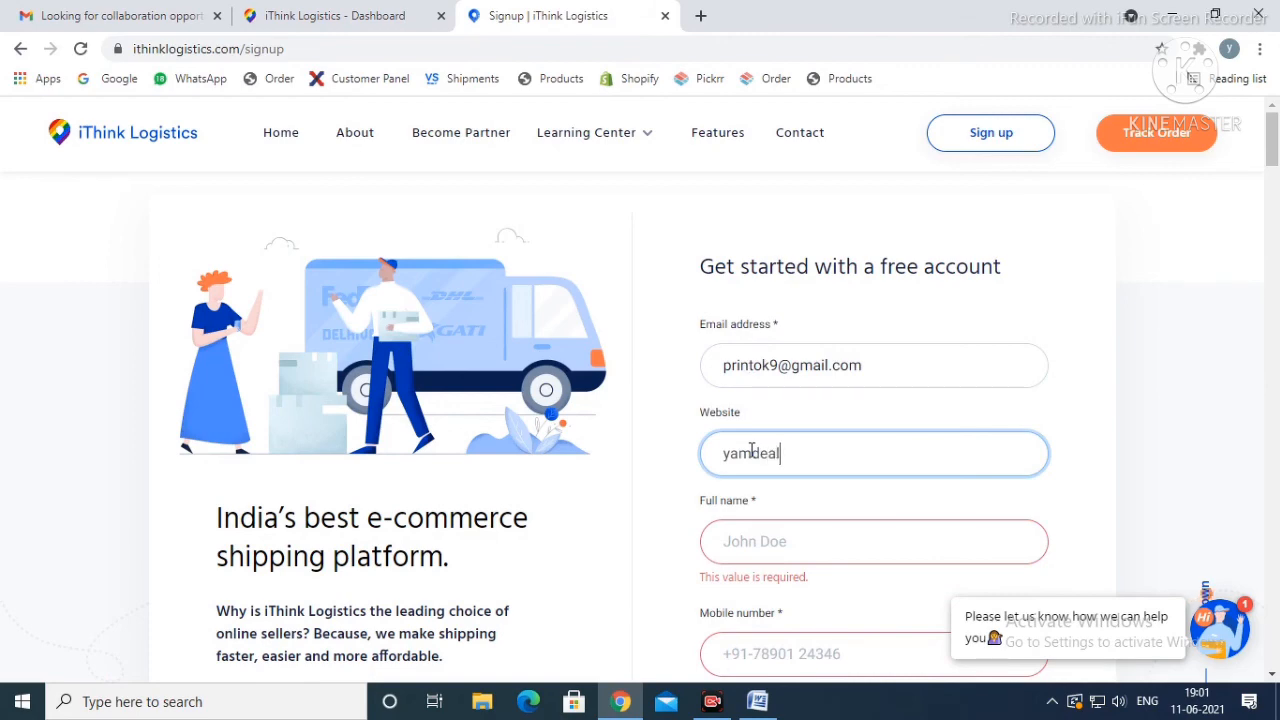
text(.com)
Step: Enter the account holder's full name and mobile number in the signup form
scroll(750, 450, down, 2)
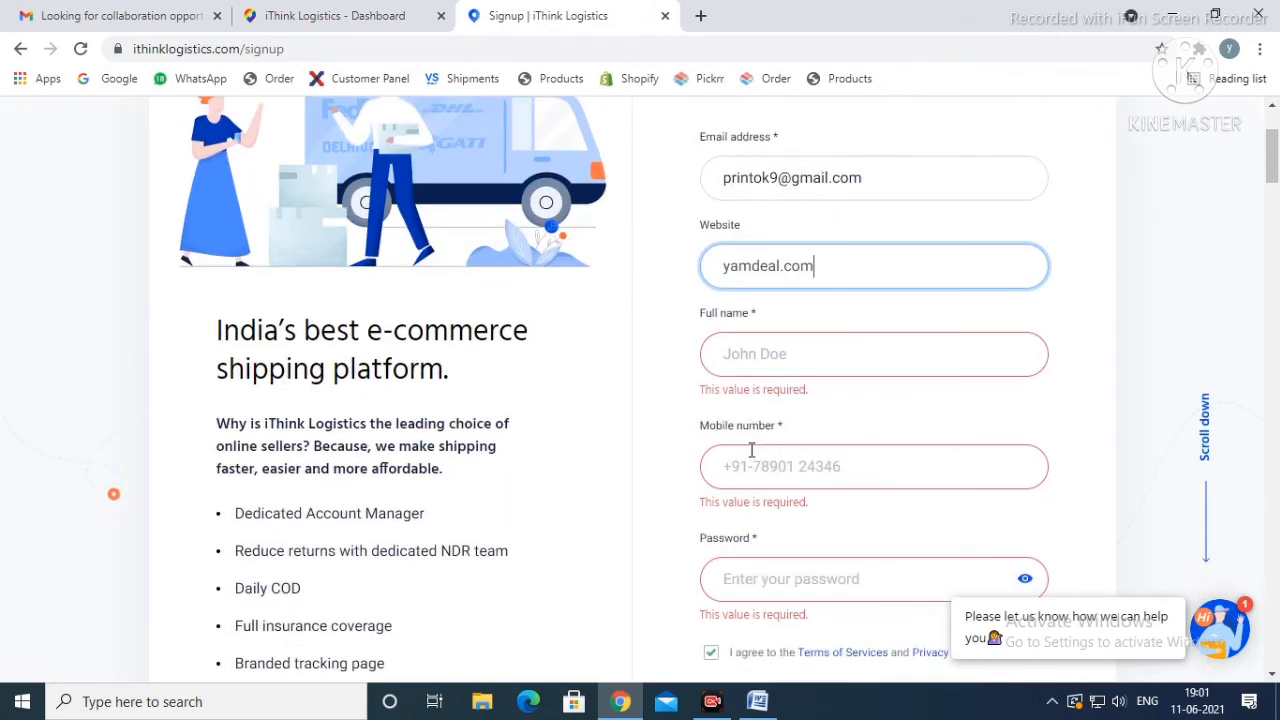
click(748, 356)
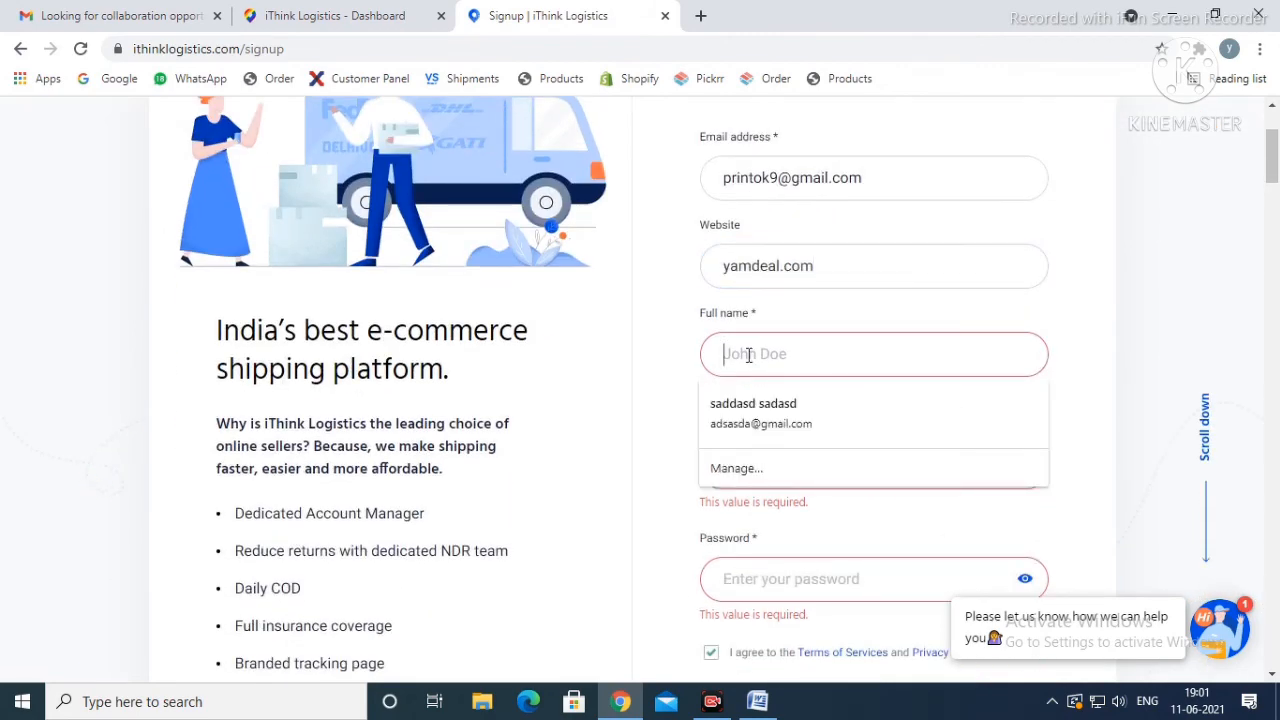
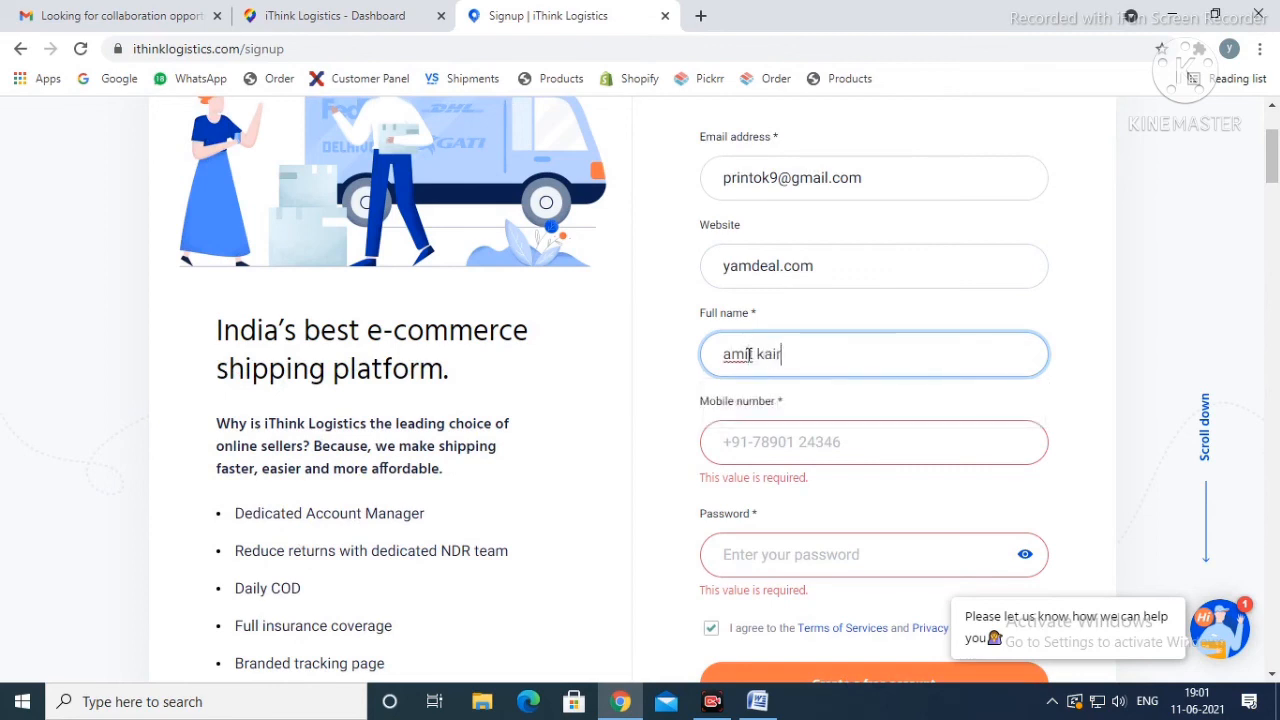
click(768, 448)
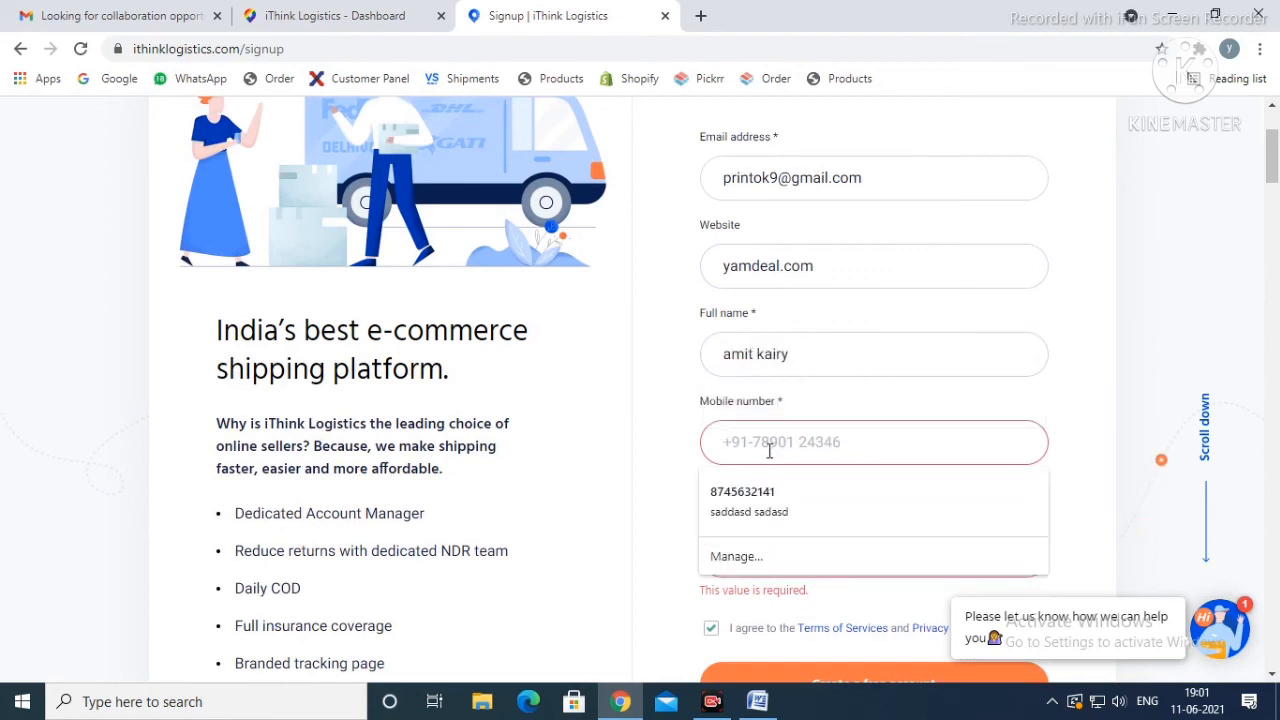
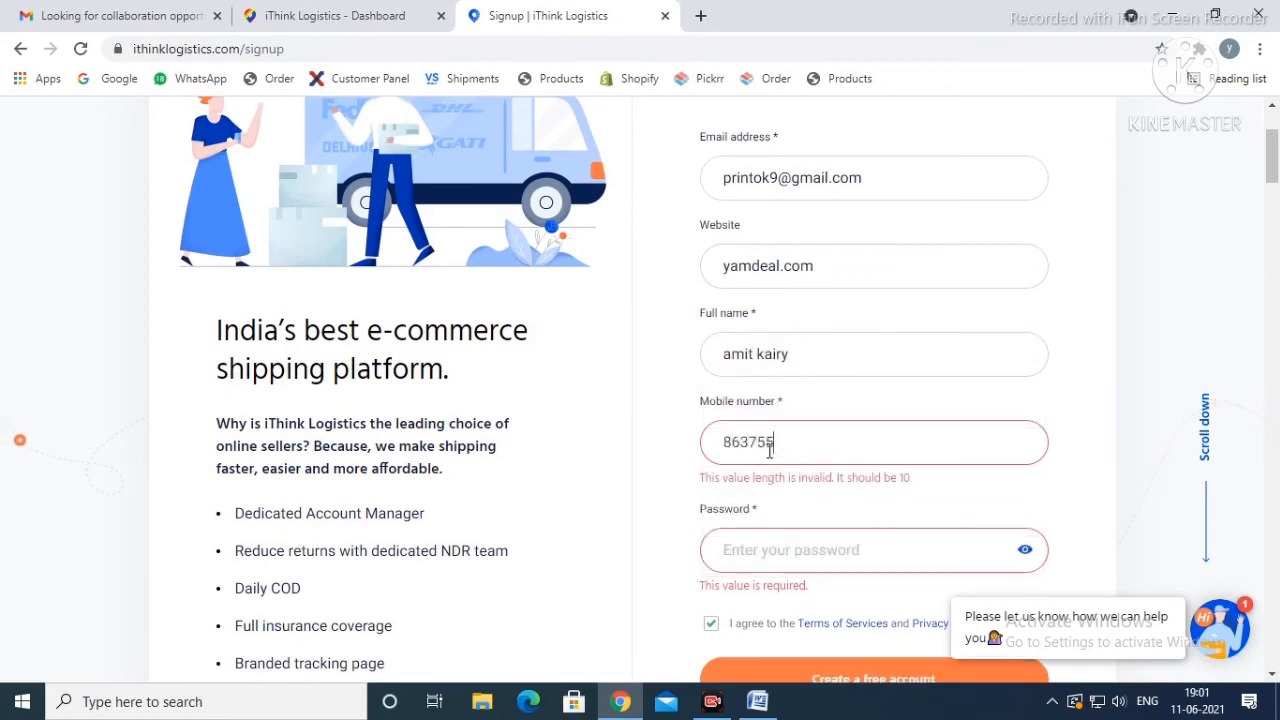
Step: Enter the account password, mask it, and submit the form to create the free account
scroll(771, 458, down, 2)
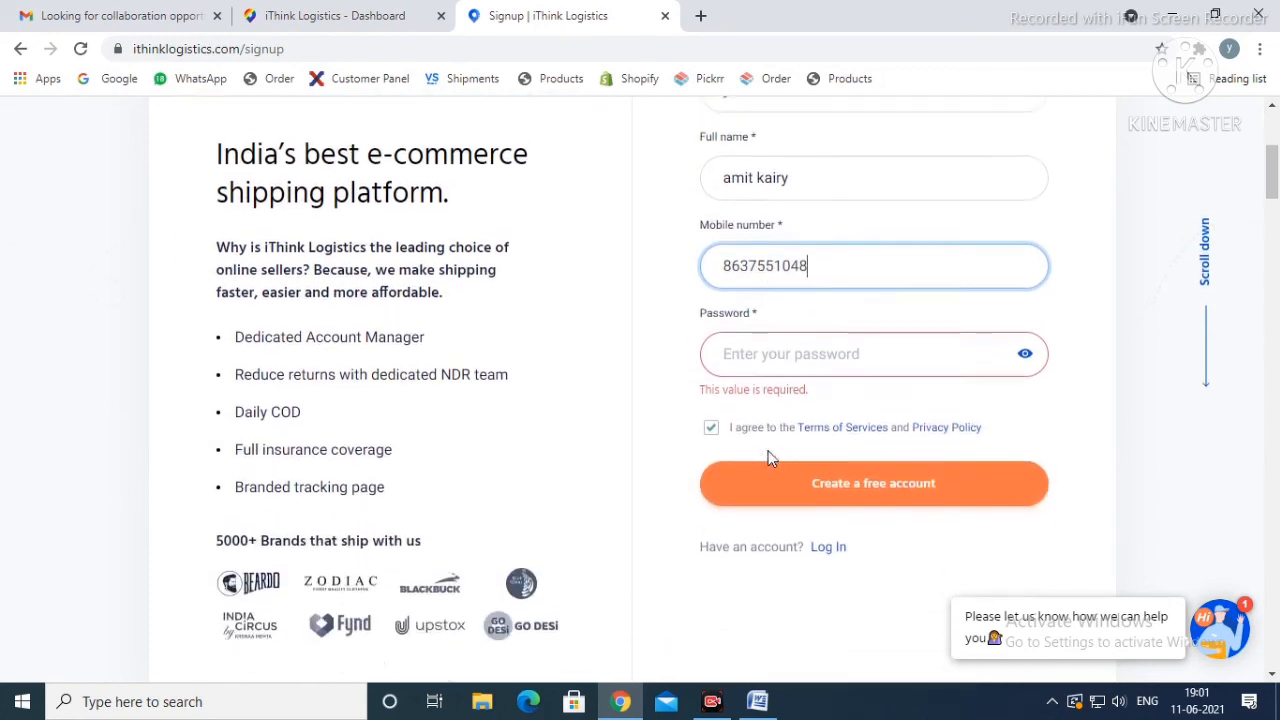
click(778, 341)
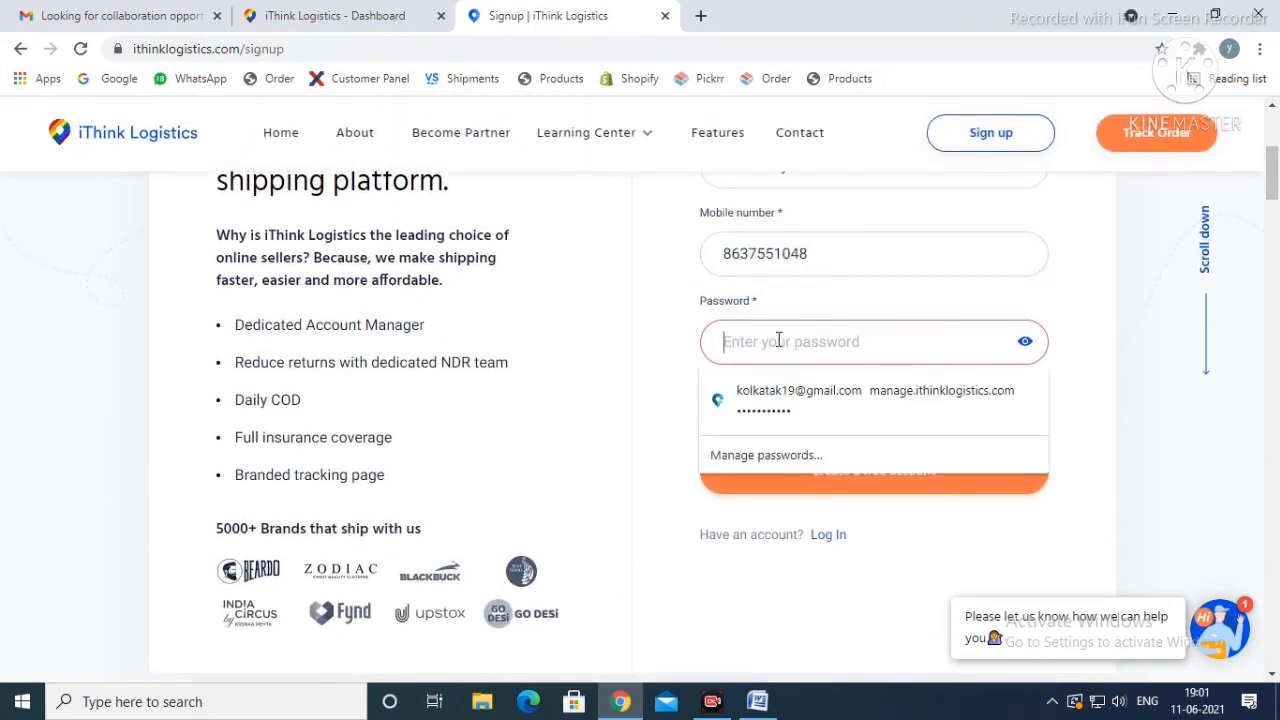
text(A)
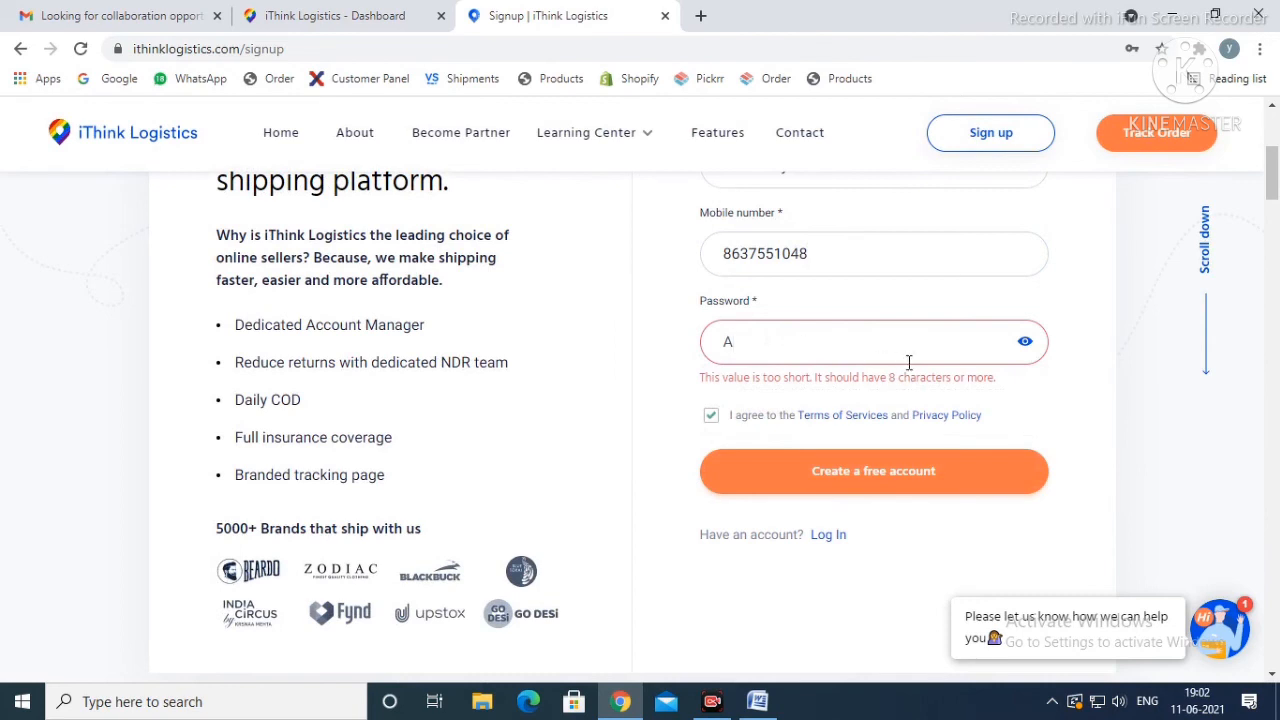
click(1024, 342)
text(•••••••)
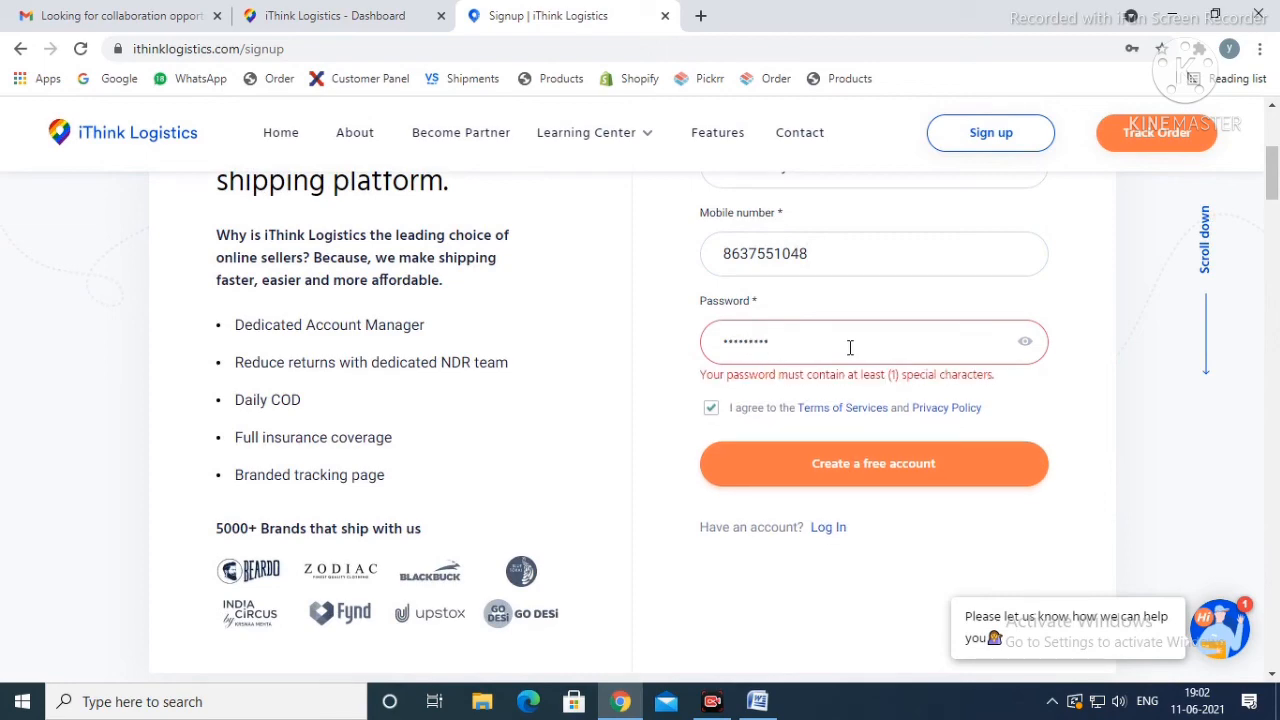
click(835, 465)
Step: Open the KYC verification form from the Verify KYC card on the welcome page
scroll(1108, 380, down, 1)
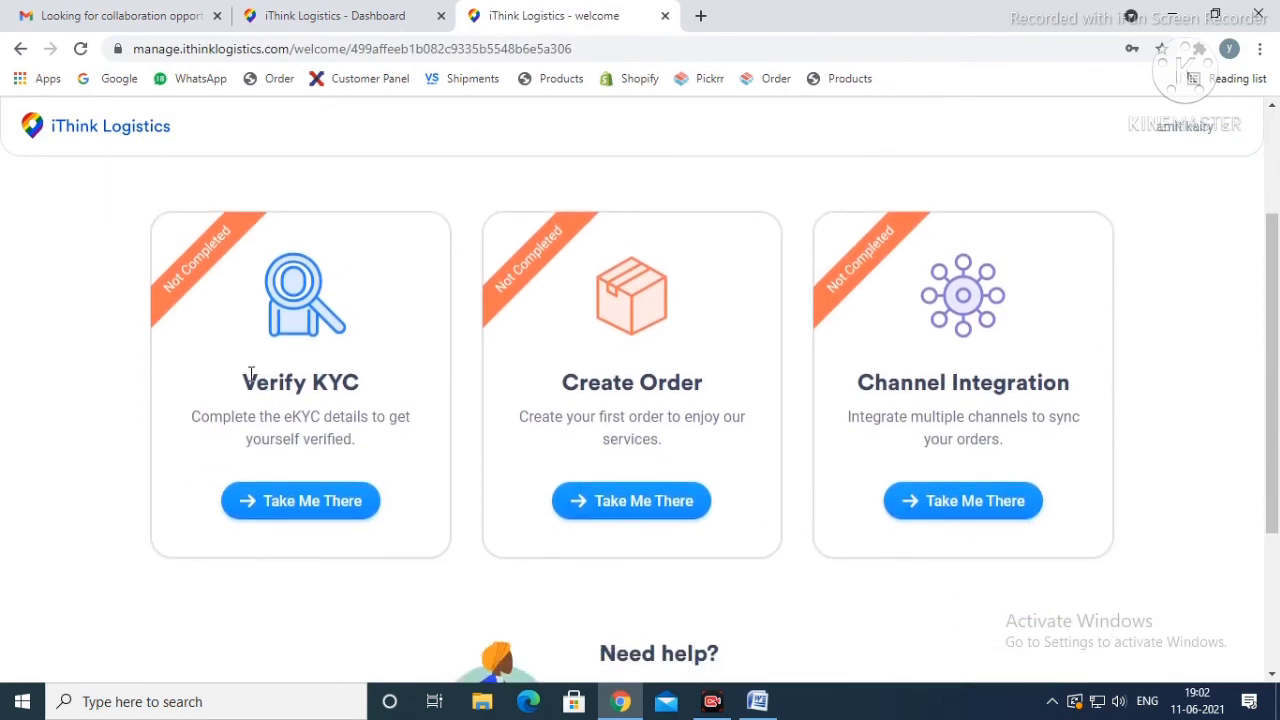
drag(243, 379, 370, 392)
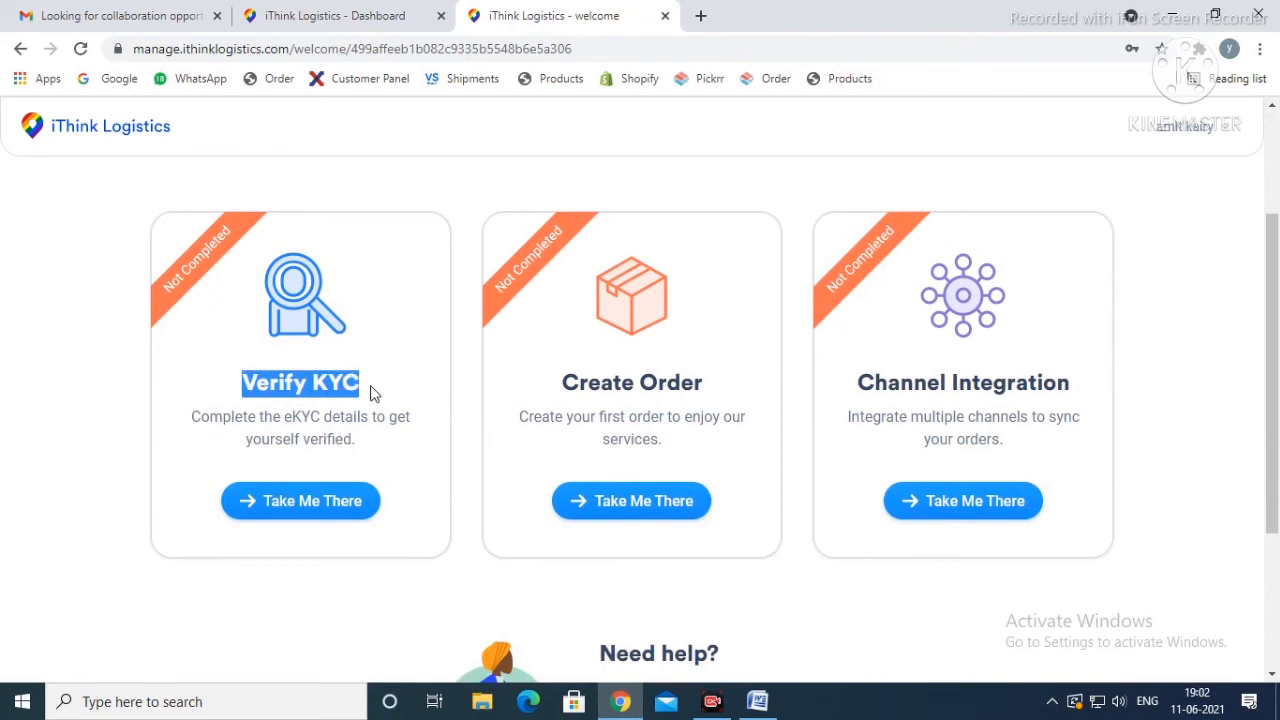
click(382, 456)
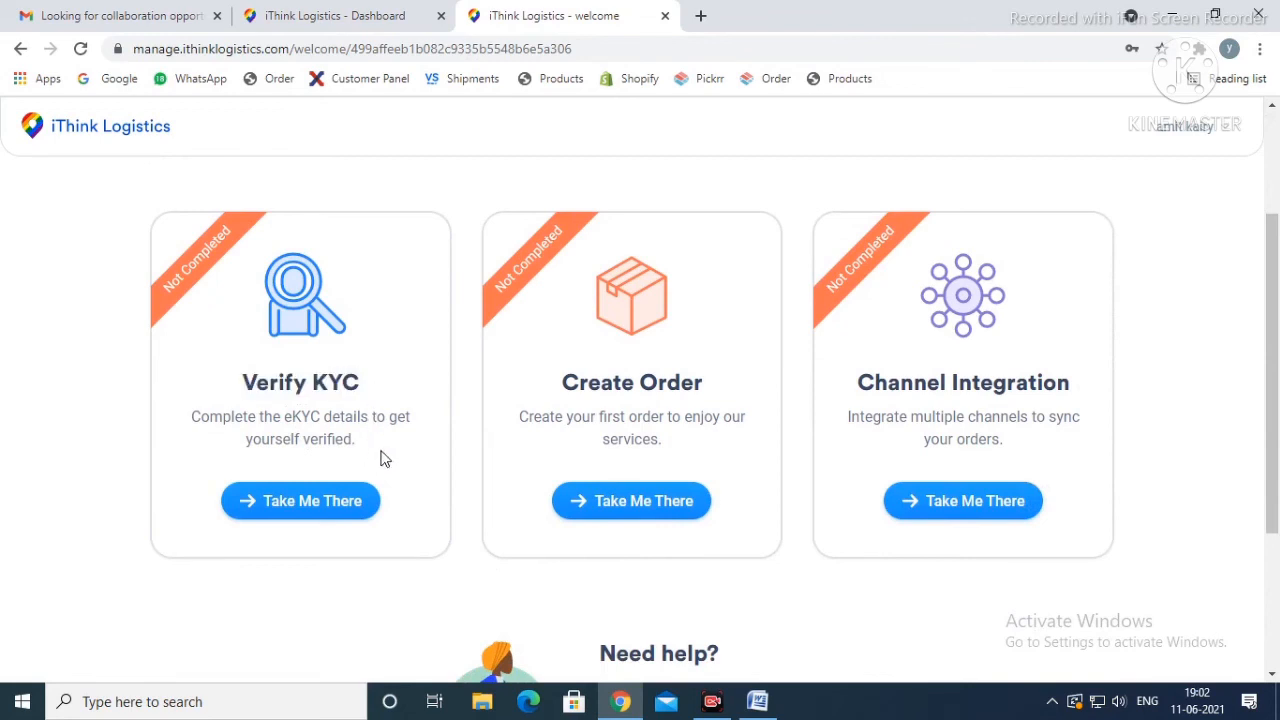
click(338, 505)
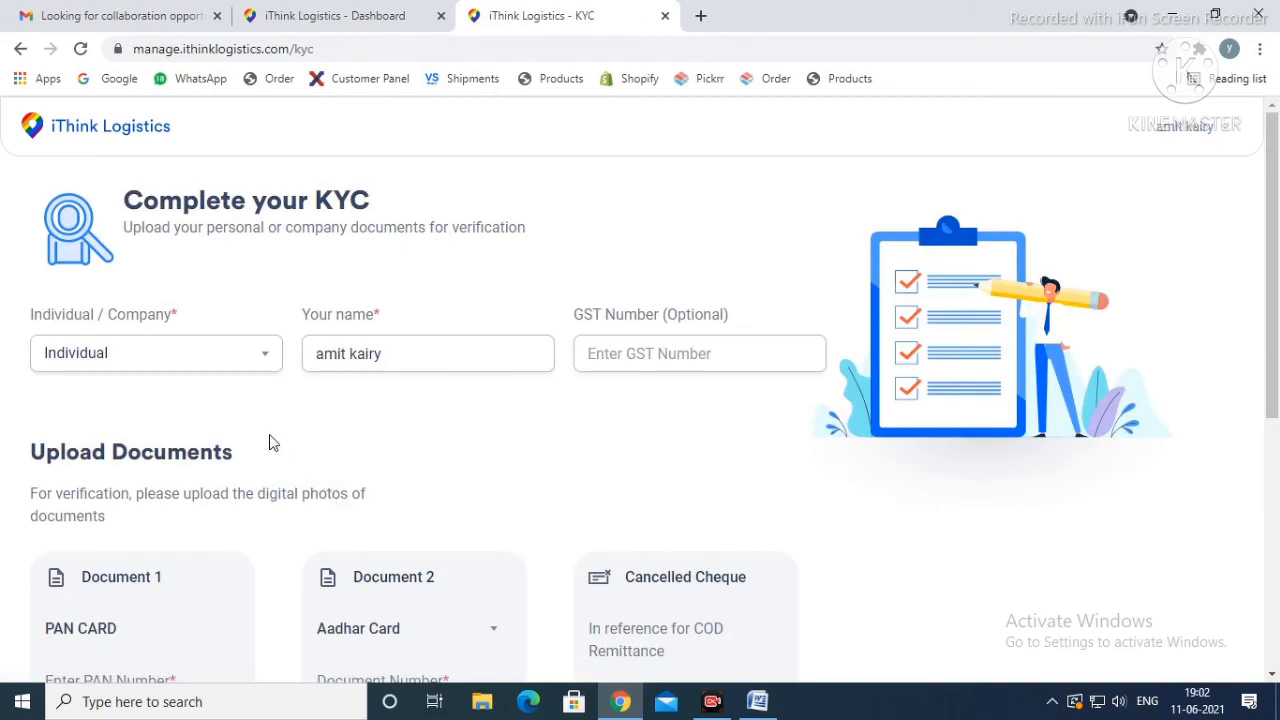
Step: Switch the KYC applicant type to Company and back to Individual
click(201, 355)
click(200, 356)
click(197, 357)
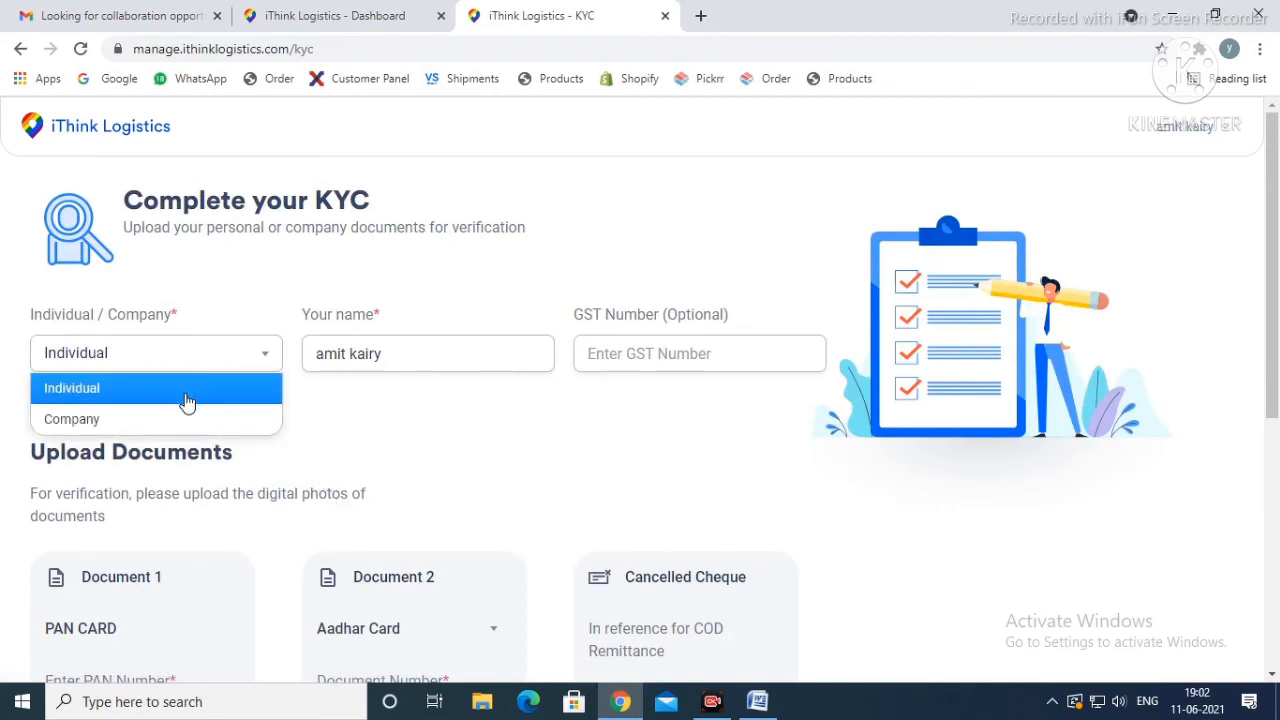
click(108, 419)
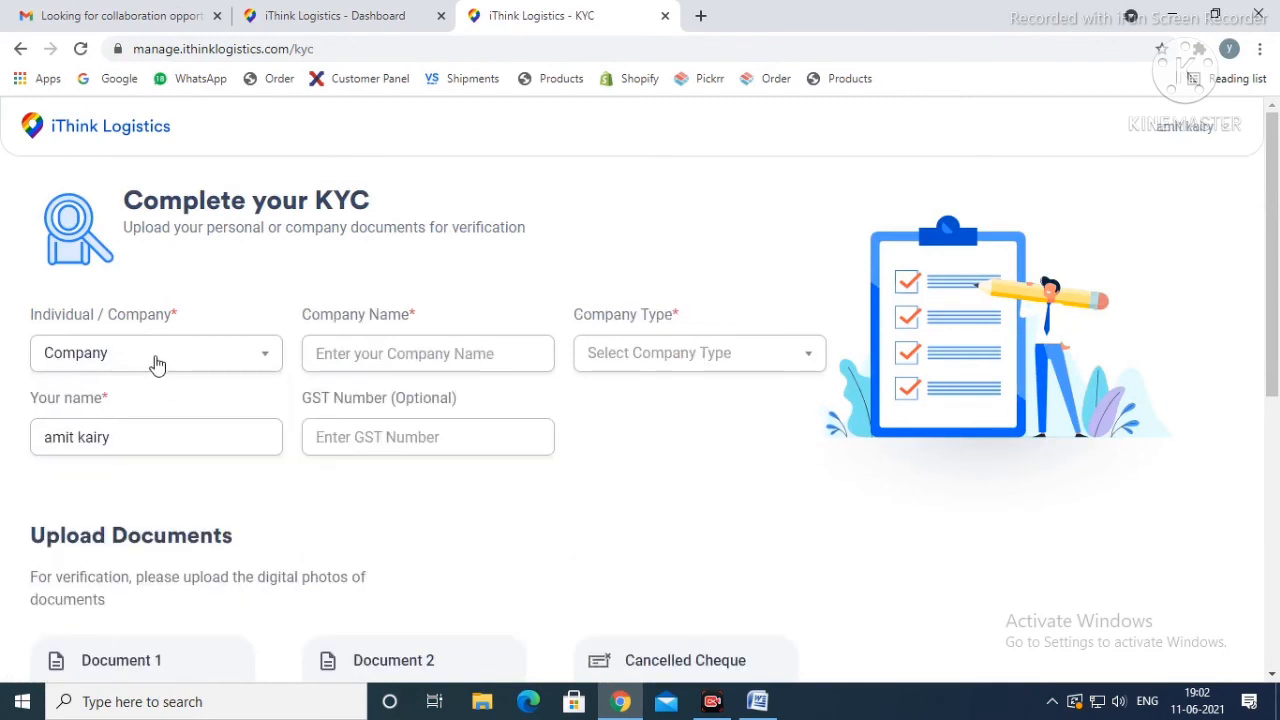
click(155, 362)
click(143, 392)
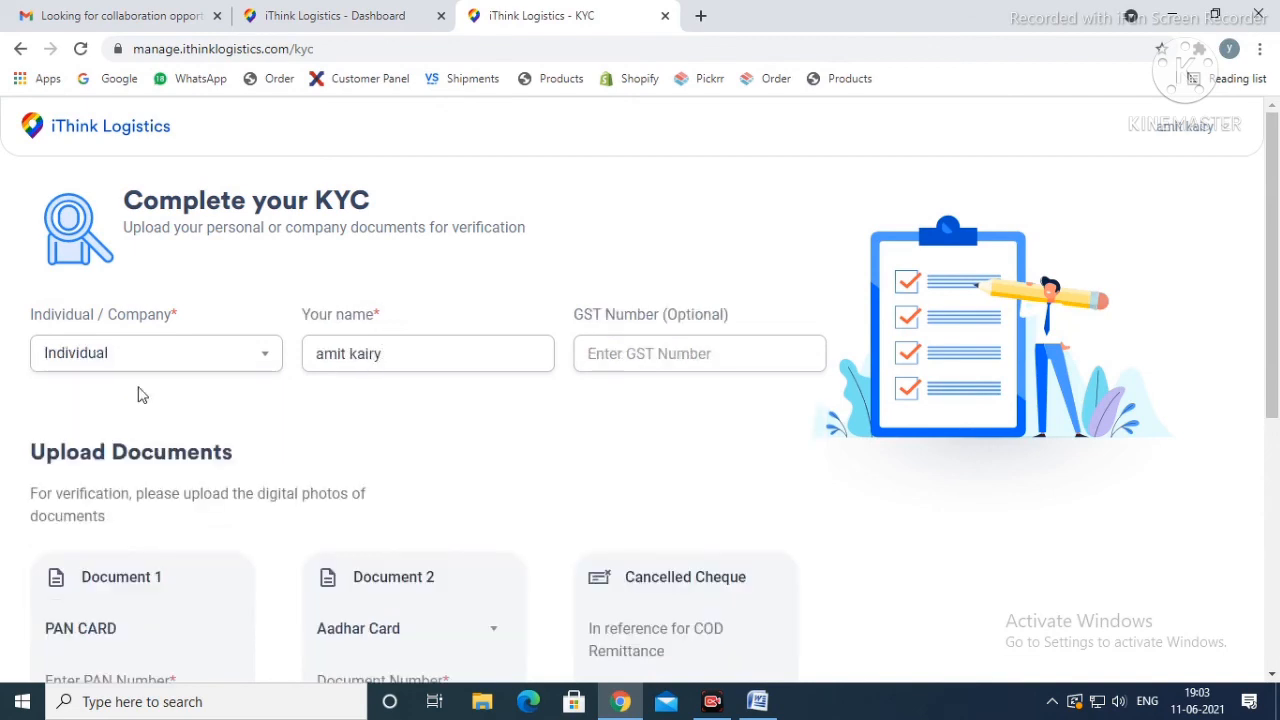
Step: Review the optional GST number field and the PAN card's number, name and front image fields
click(668, 353)
drag(572, 318, 741, 318)
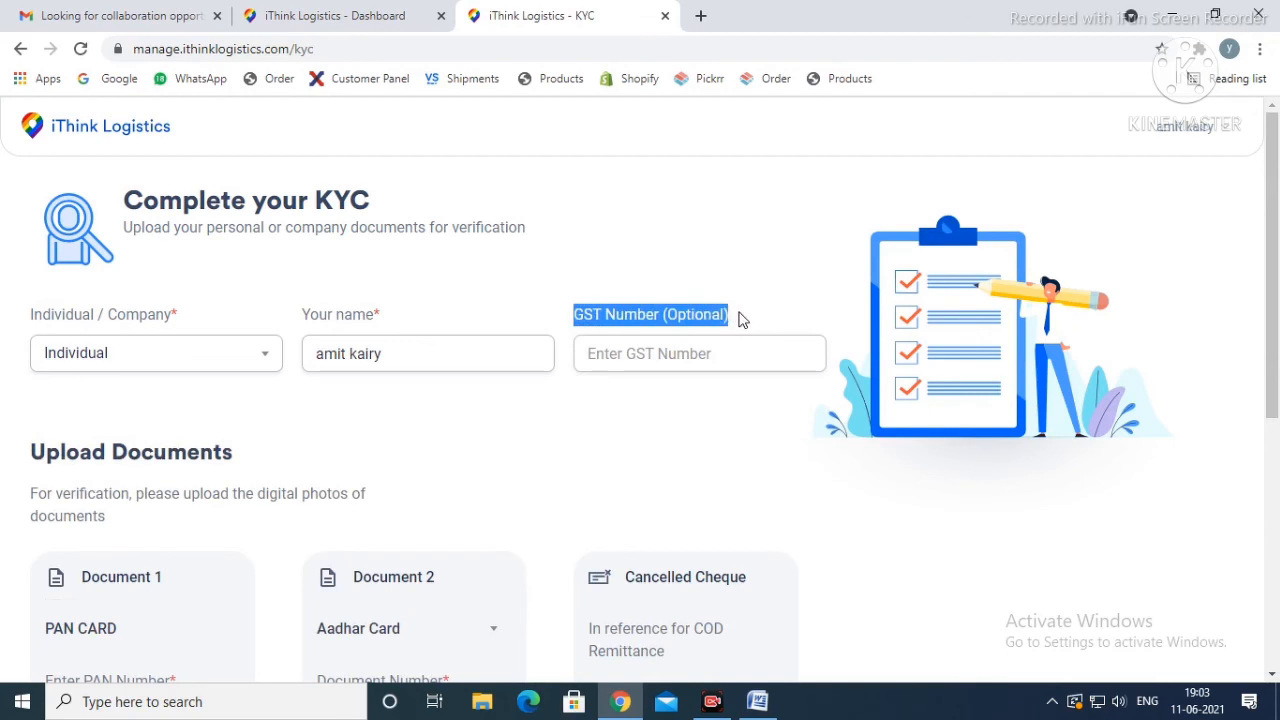
click(657, 414)
scroll(657, 414, down, 3)
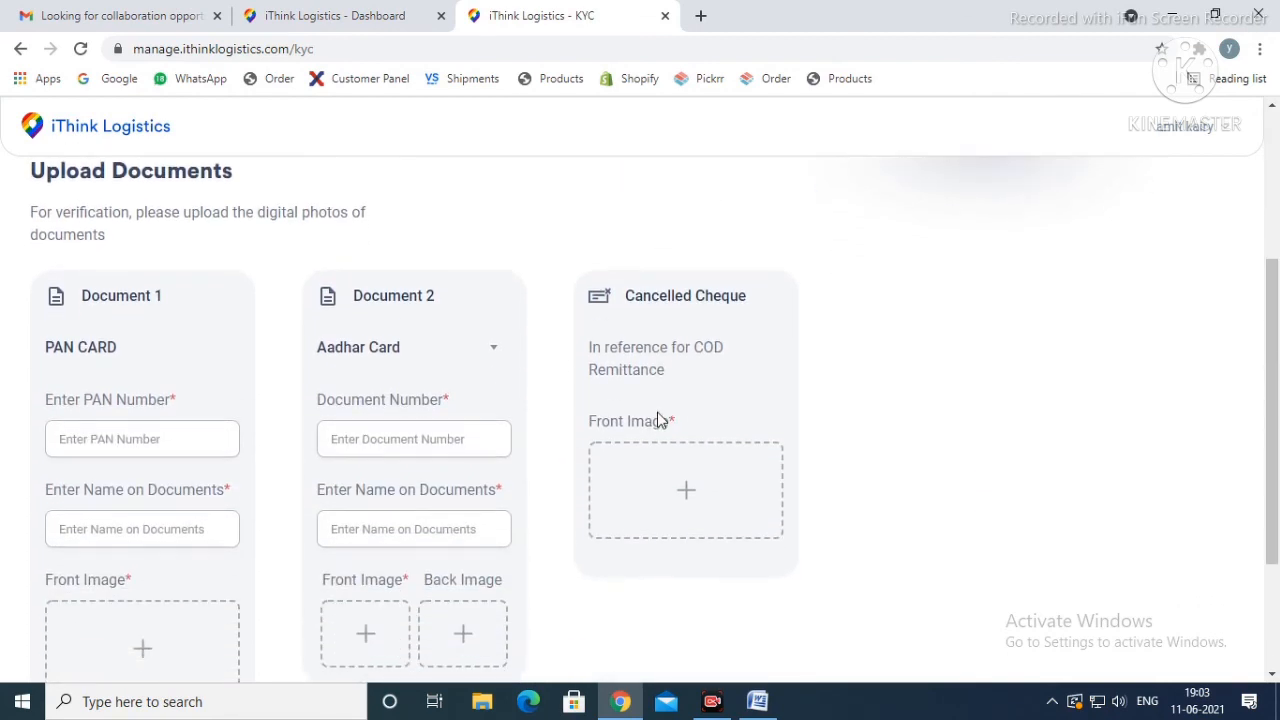
scroll(247, 388, down, 1)
click(138, 345)
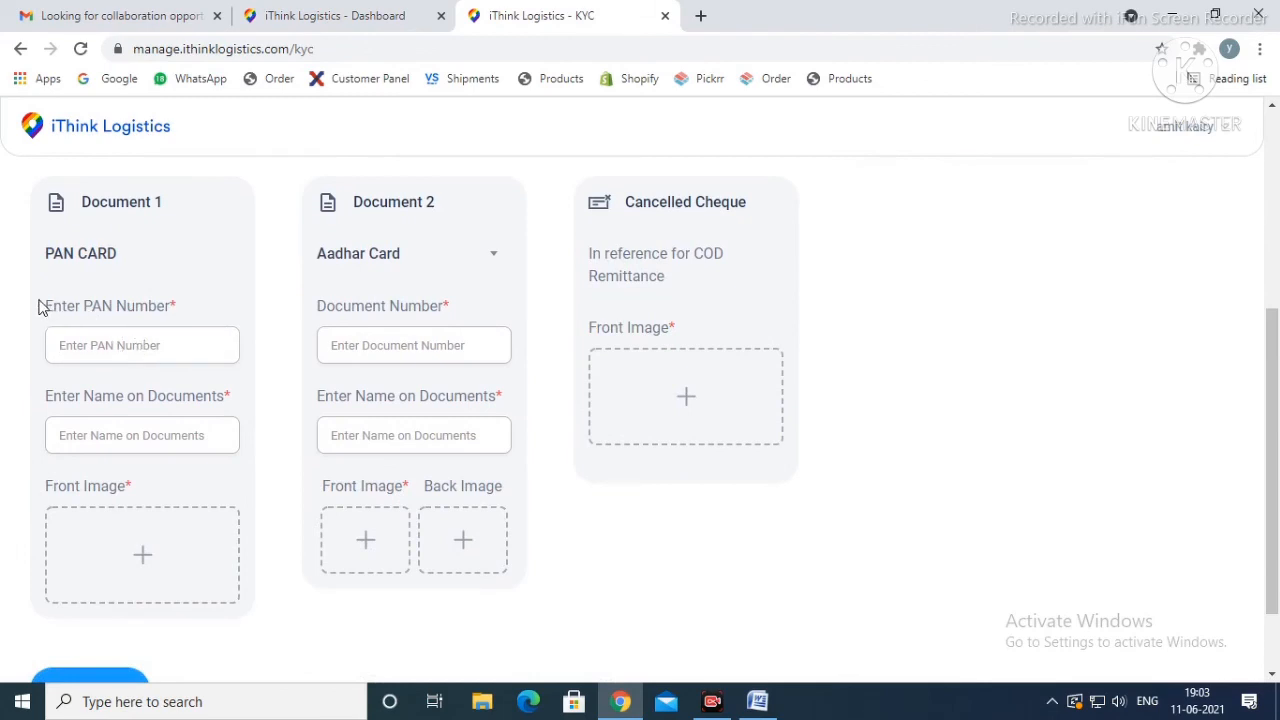
drag(40, 305, 183, 305)
click(159, 345)
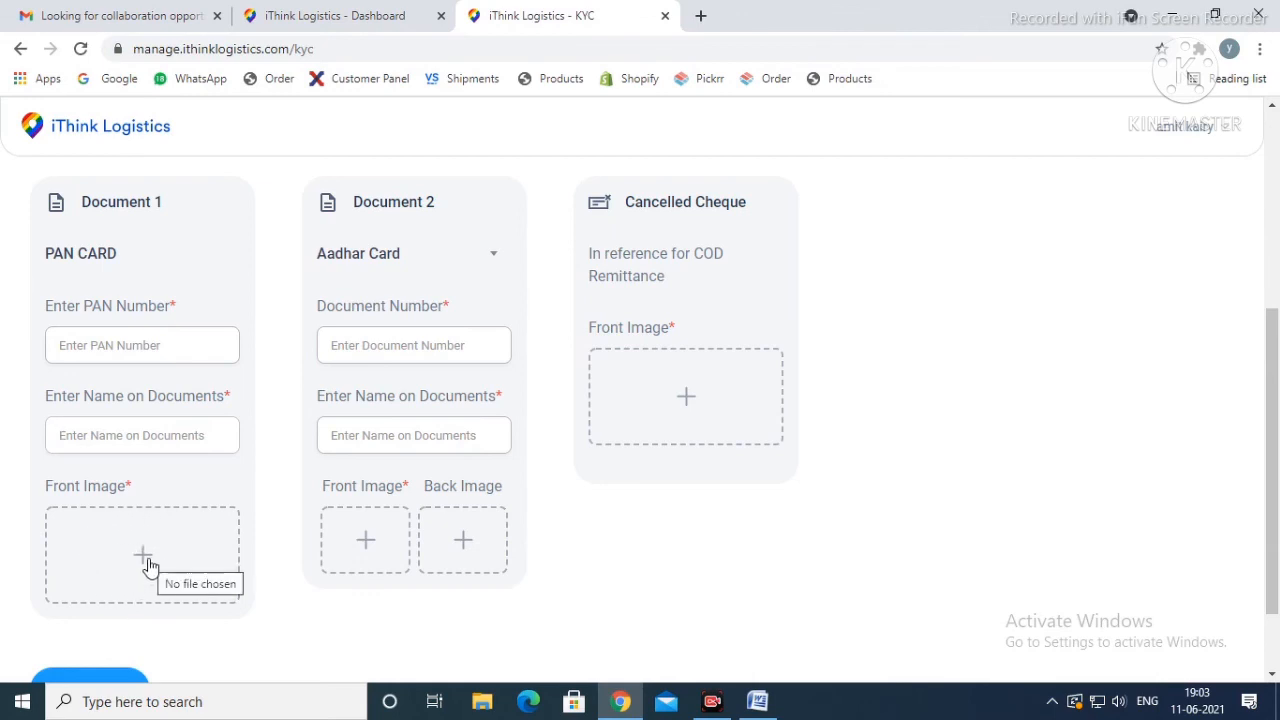
Step: Review the Aadhar Card document's number and name fields, and check the file selection for its front image without choosing a file
click(392, 256)
click(392, 256)
click(355, 350)
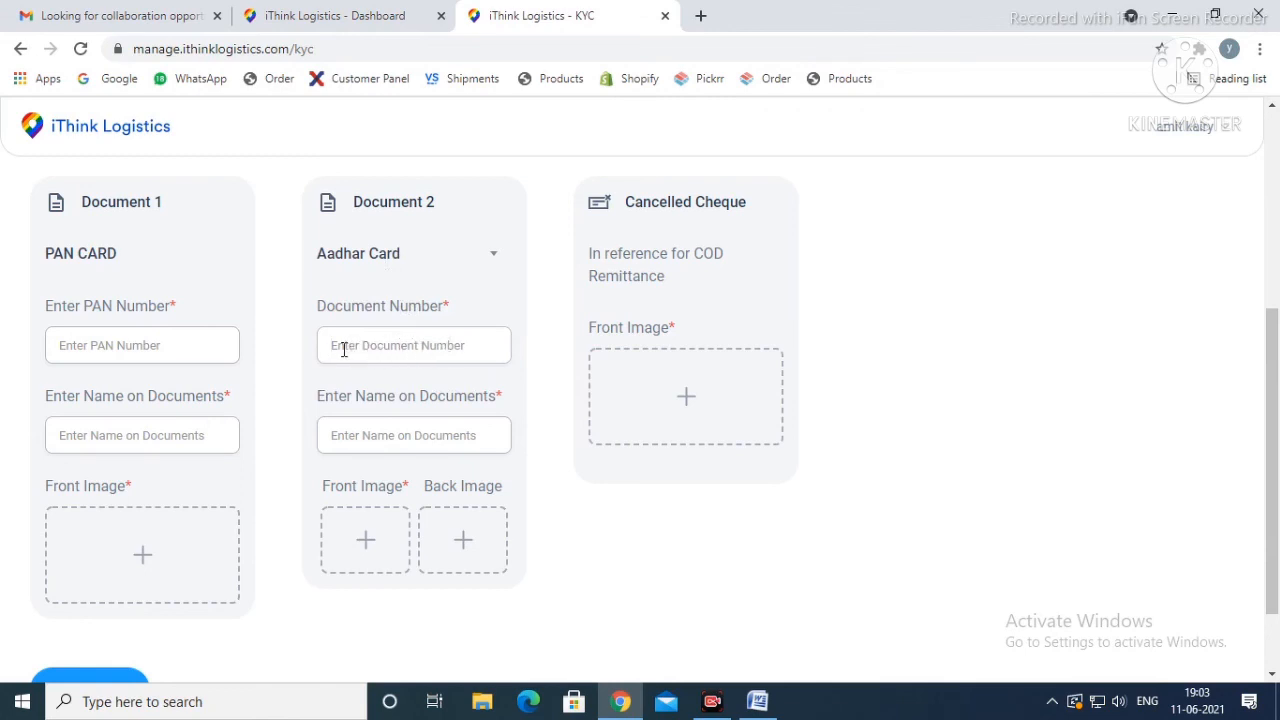
click(327, 436)
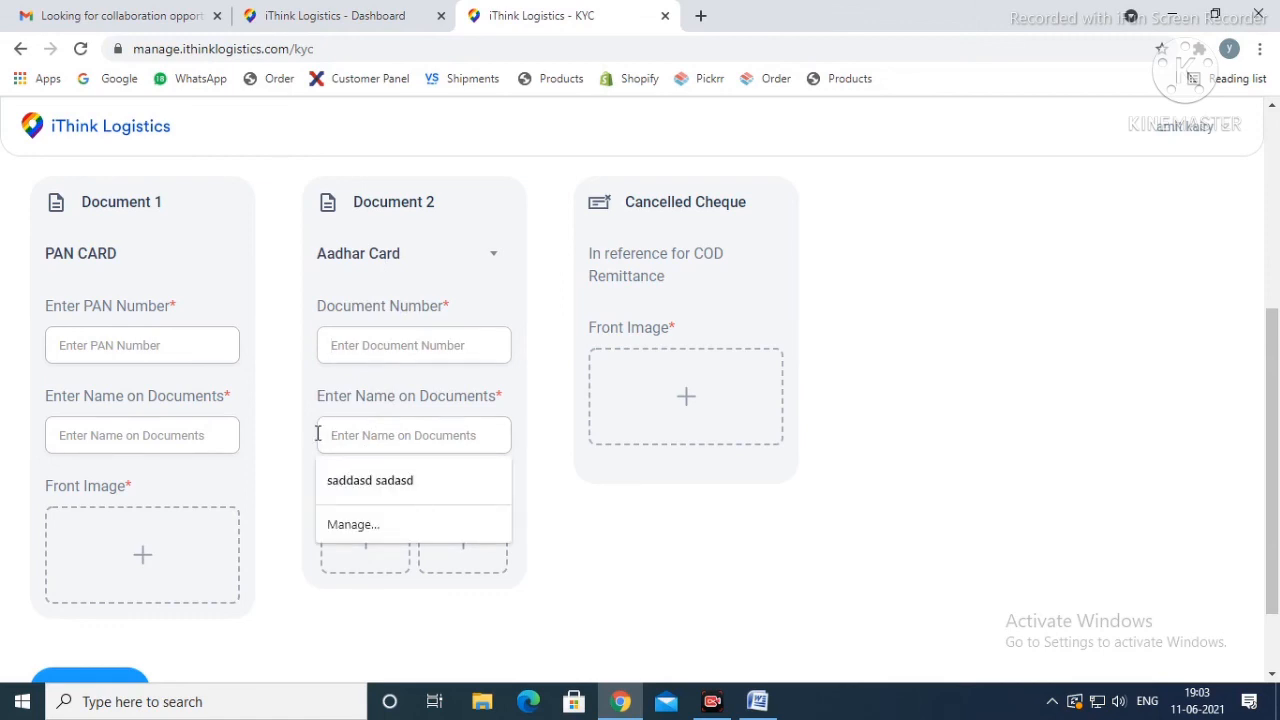
click(296, 436)
scroll(297, 437, down, 1)
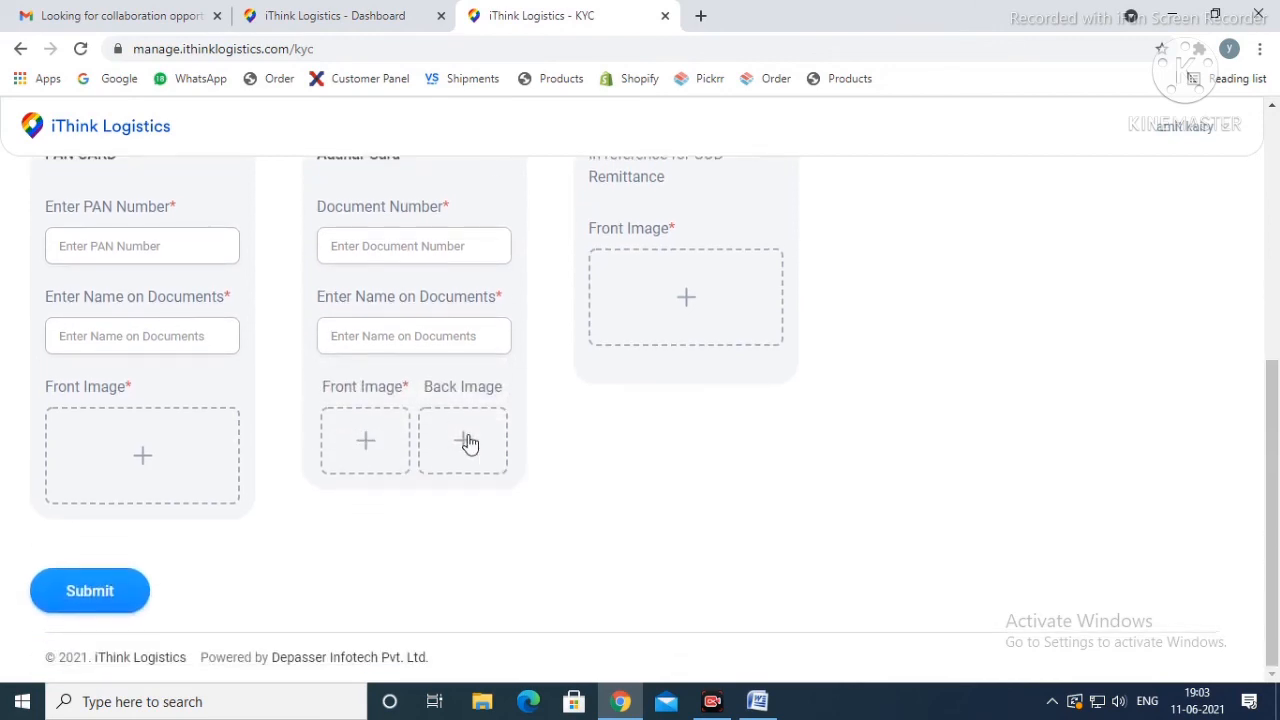
scroll(468, 440, up, 1)
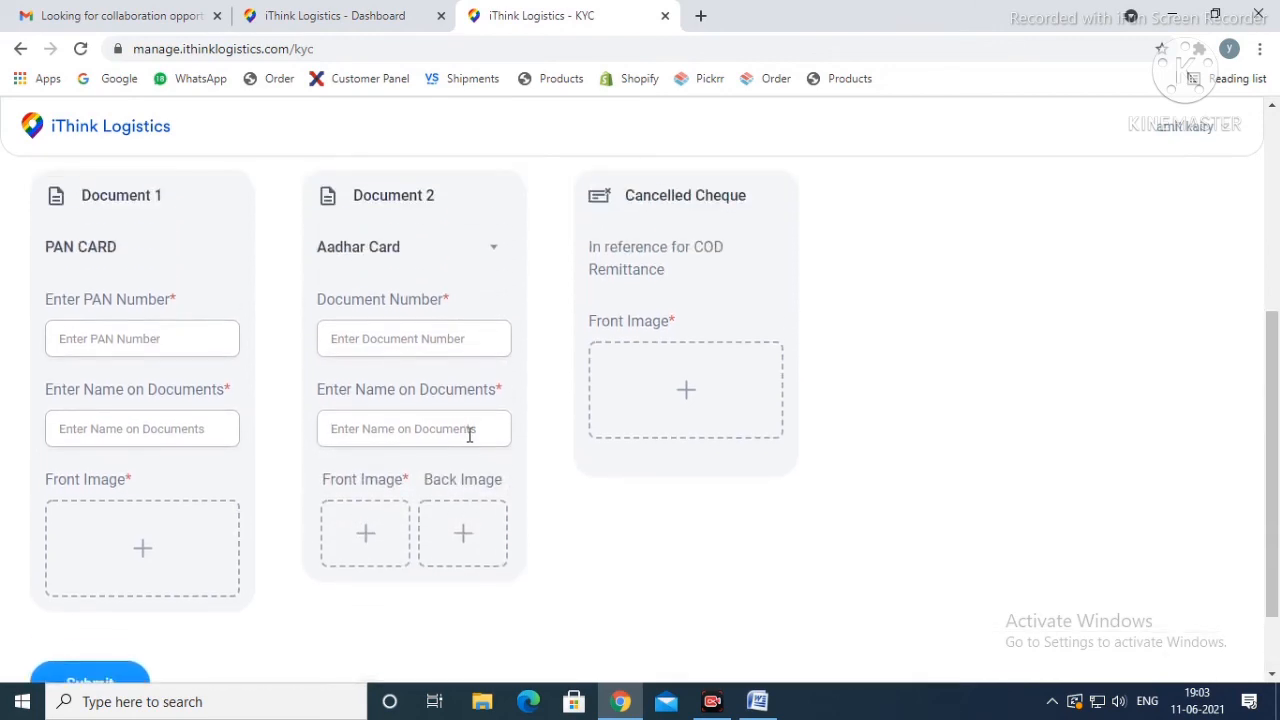
click(376, 528)
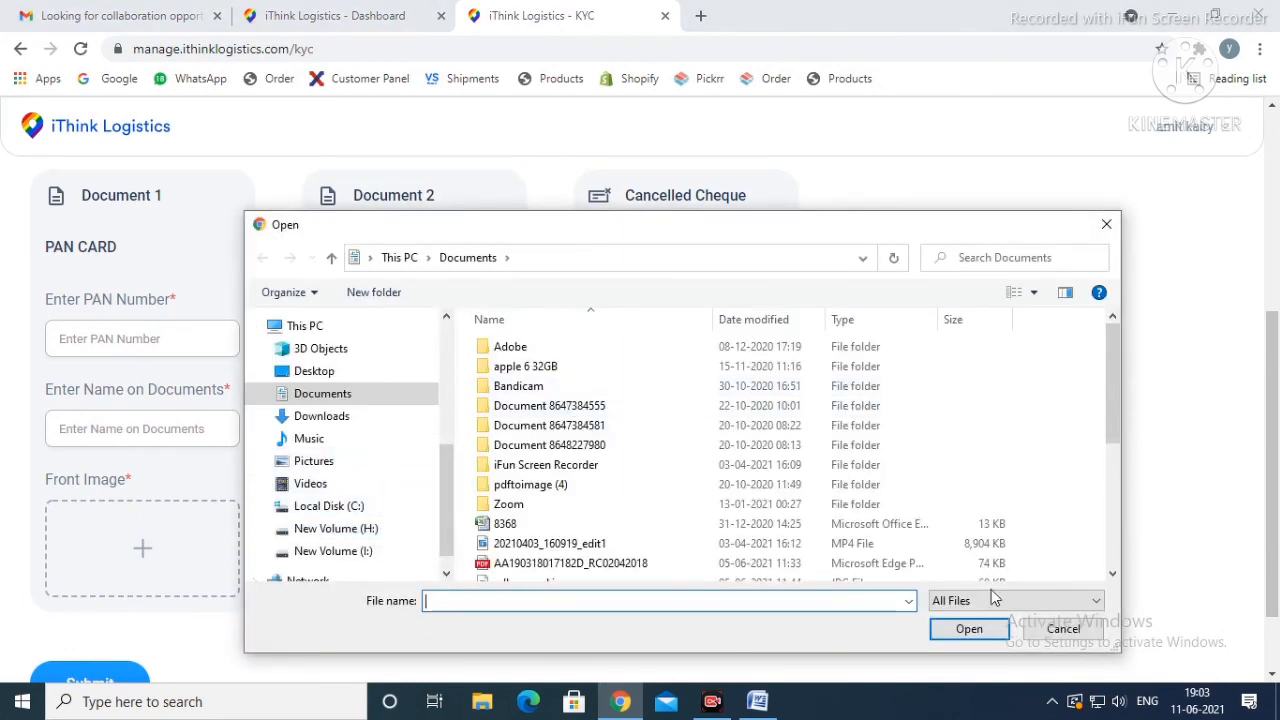
click(1106, 224)
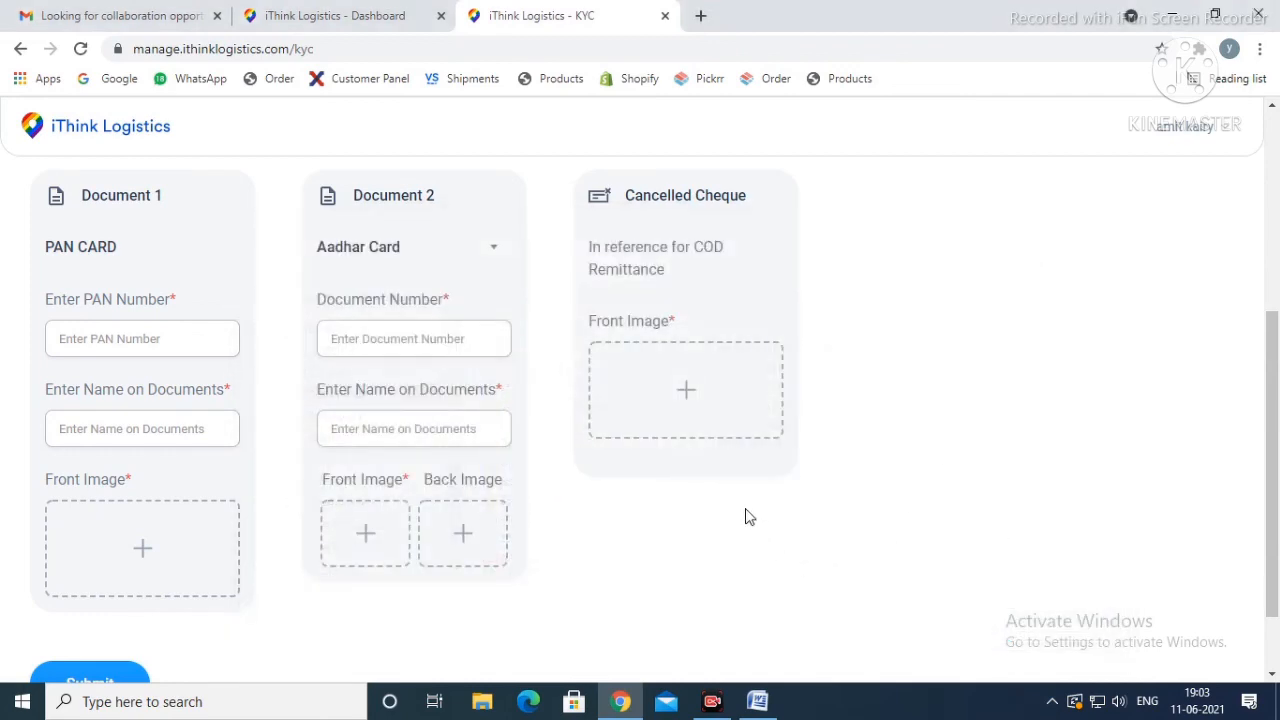
Step: Review the Cancelled Cheque section for COD remittance and check its front image file selection without choosing a file
scroll(690, 217, up, 1)
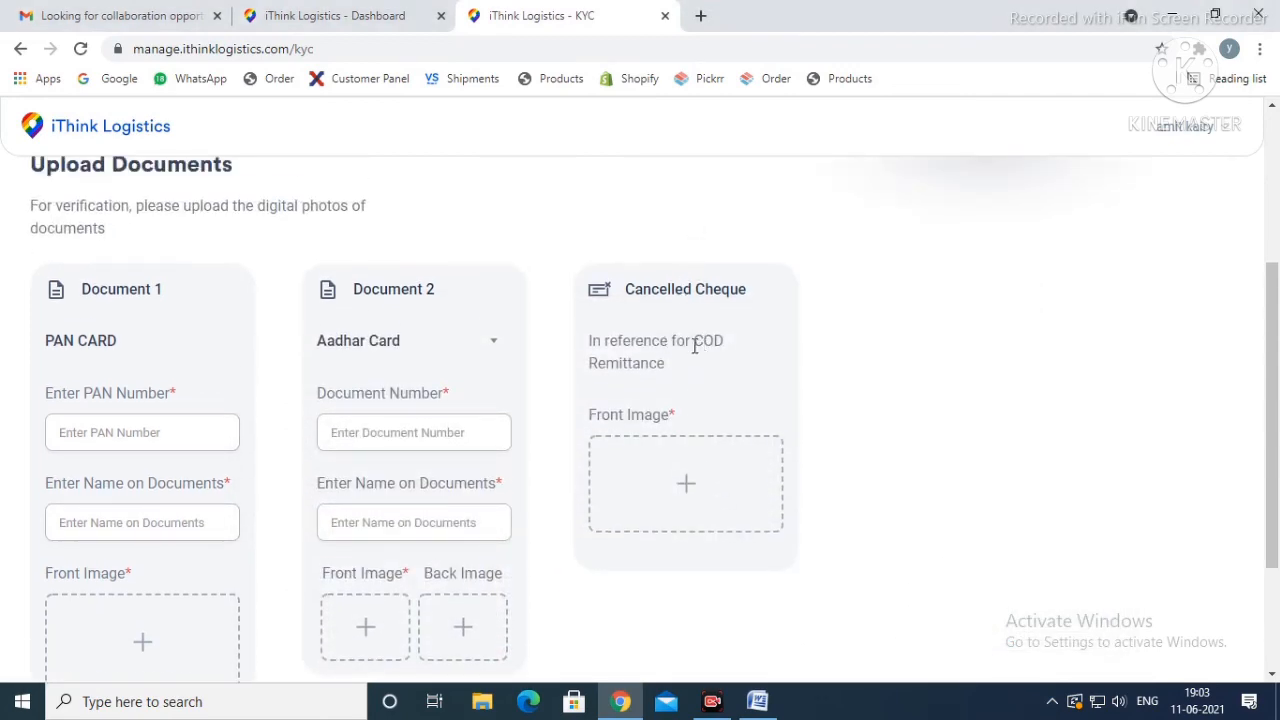
drag(586, 342, 698, 378)
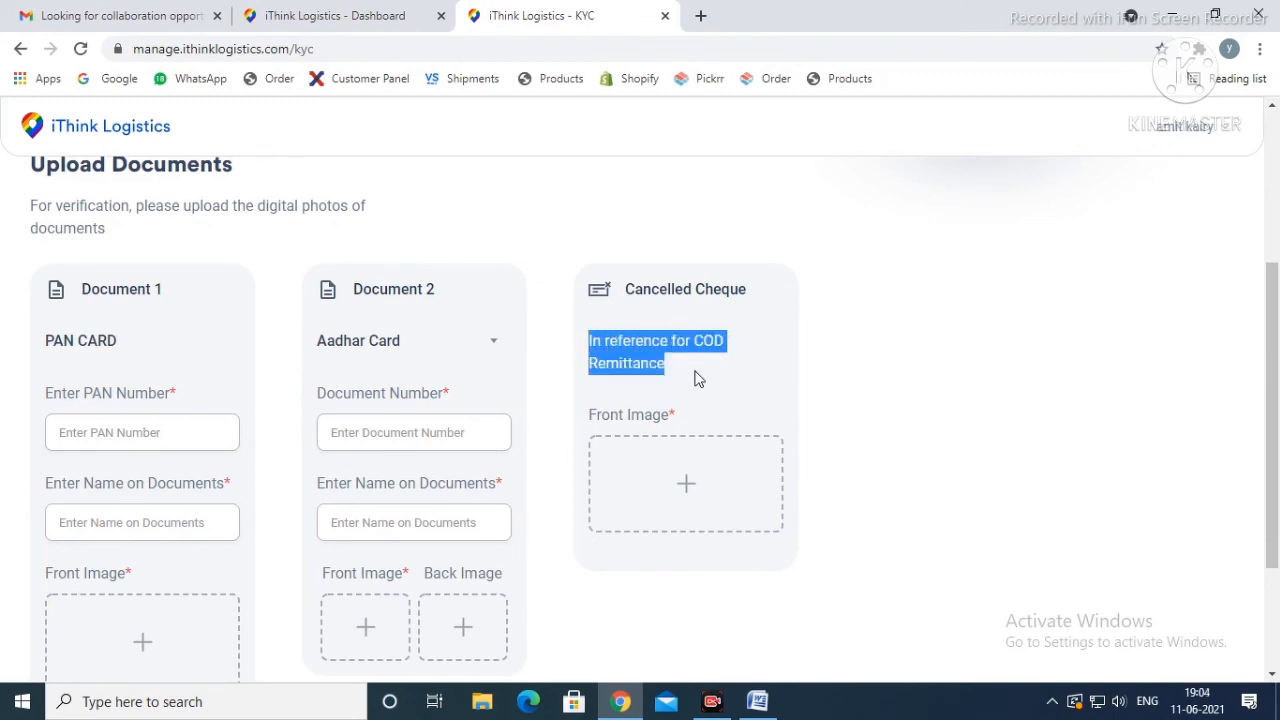
click(697, 386)
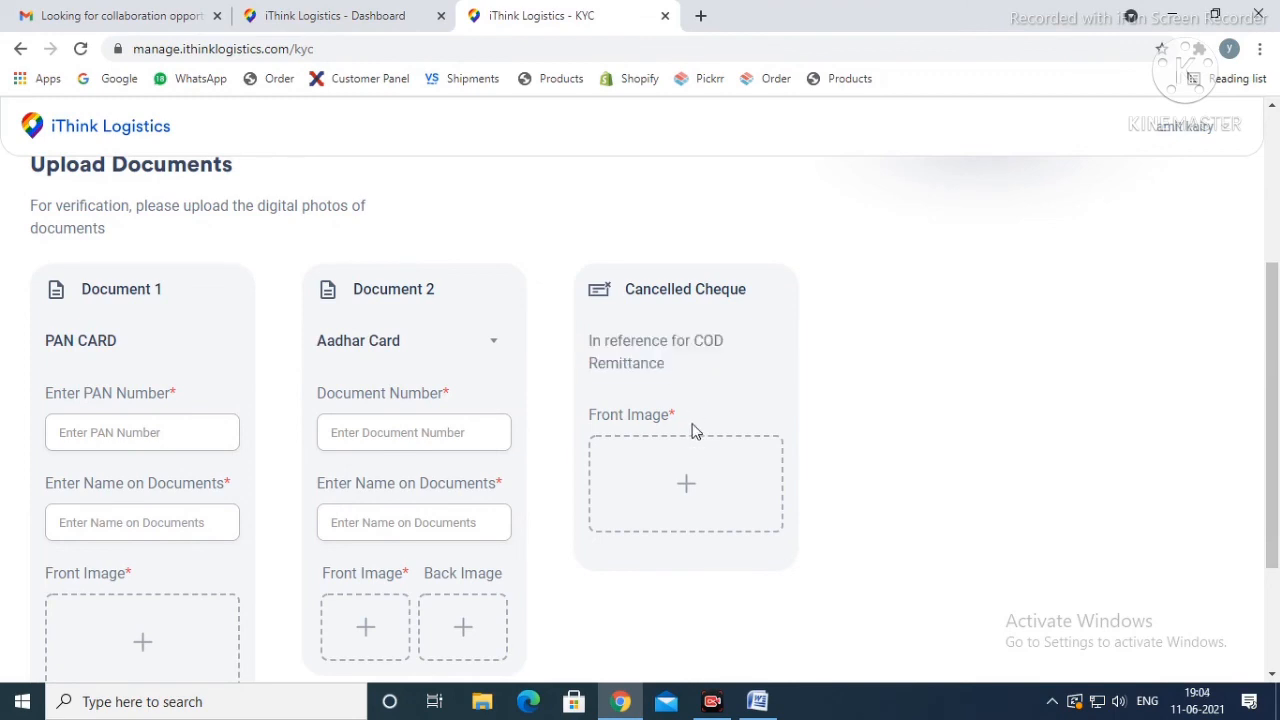
click(687, 488)
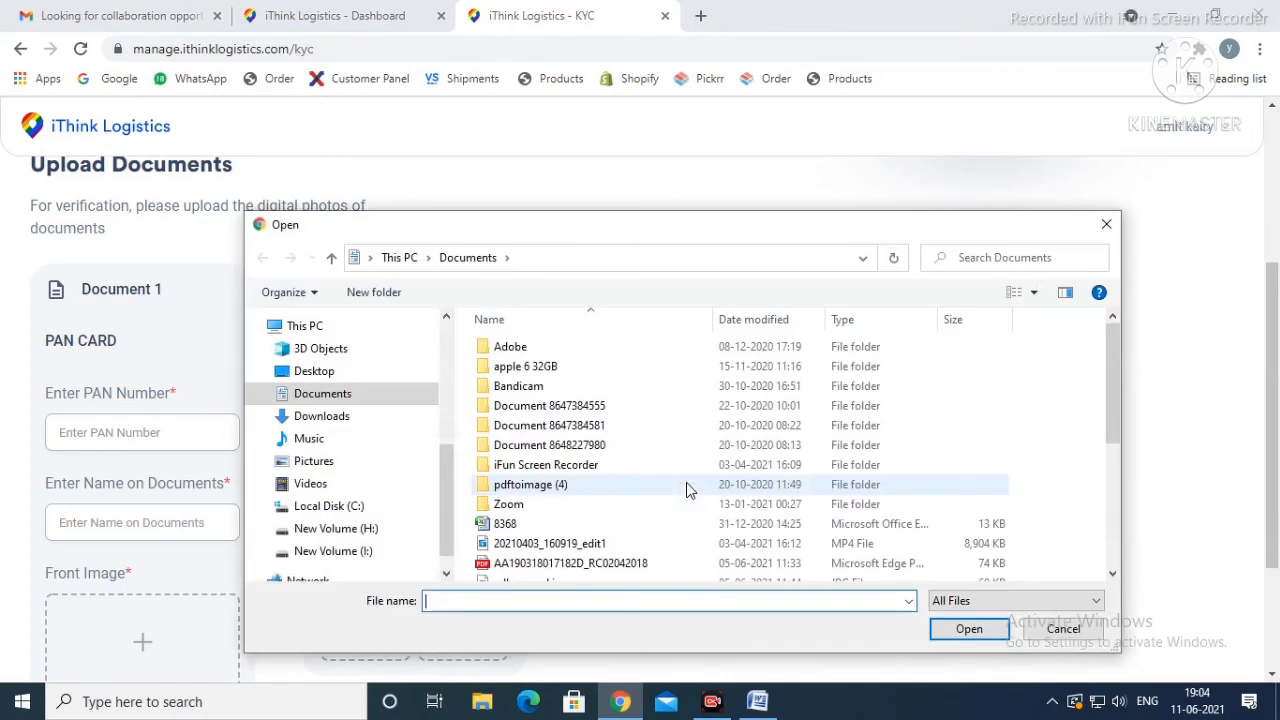
click(1106, 228)
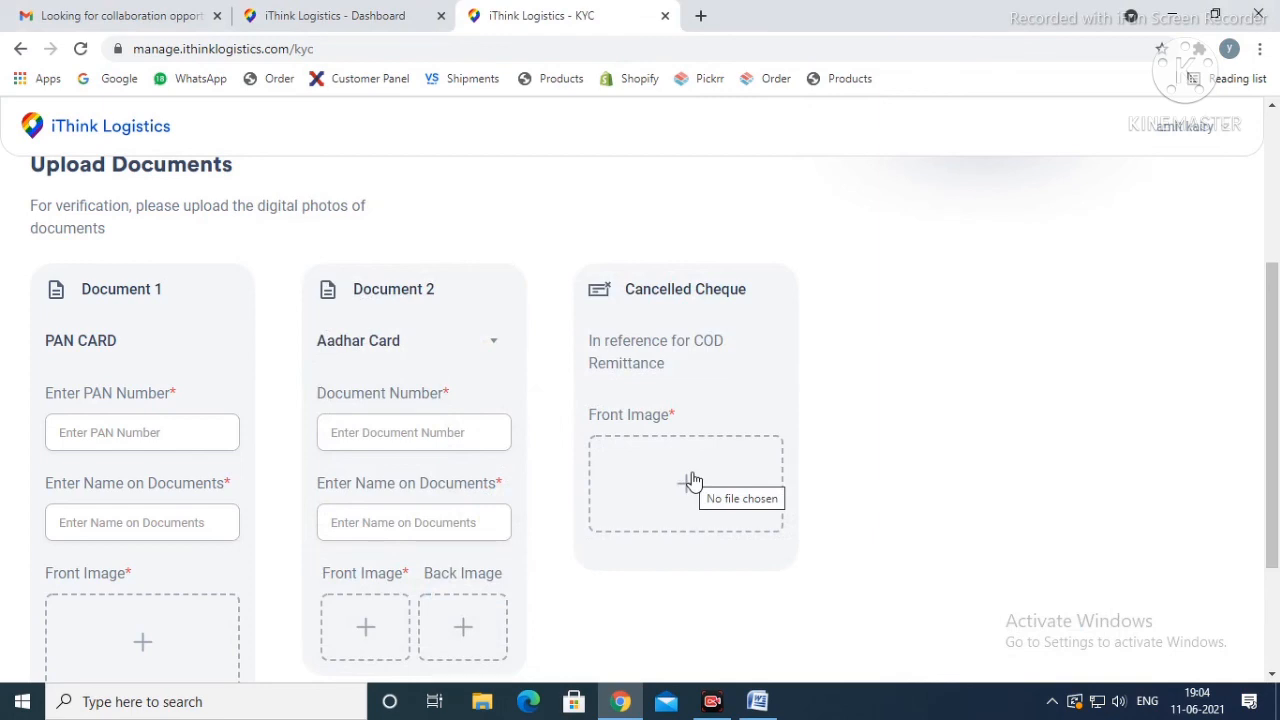
Step: Review the end of the KYC form with its submission option, and go back to the previous page
scroll(693, 482, down, 3)
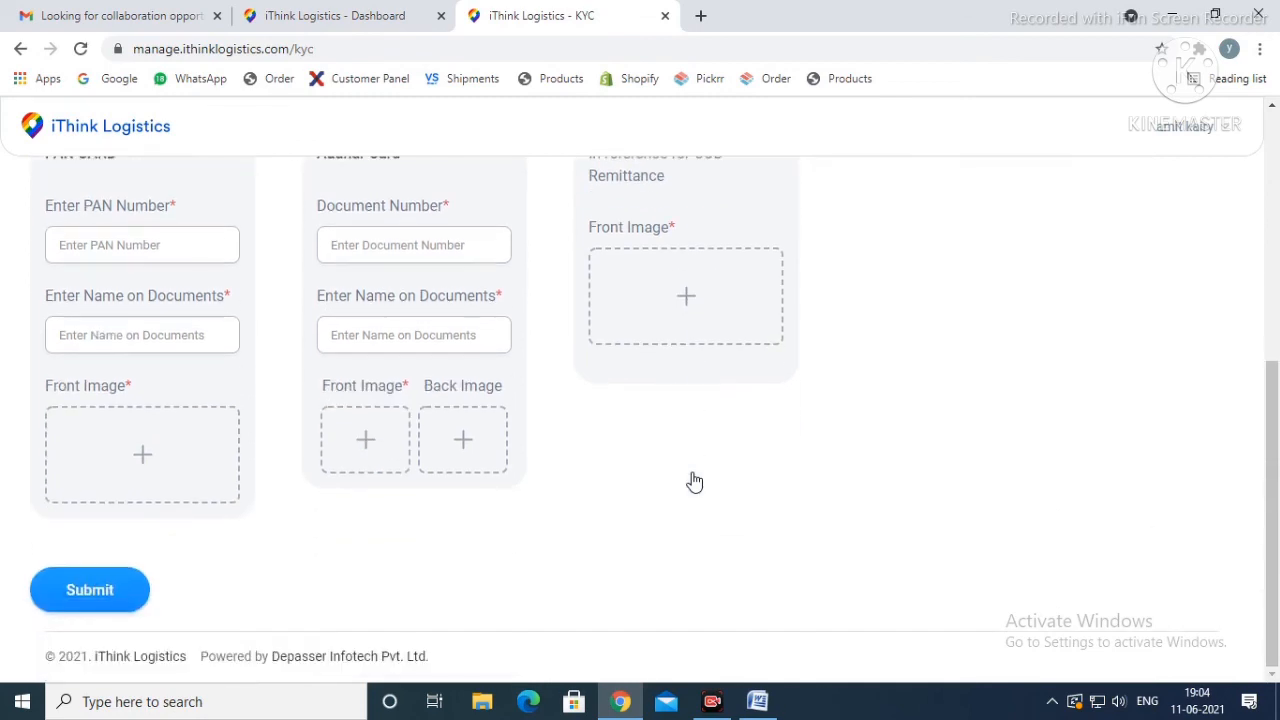
click(103, 594)
scroll(191, 486, up, 5)
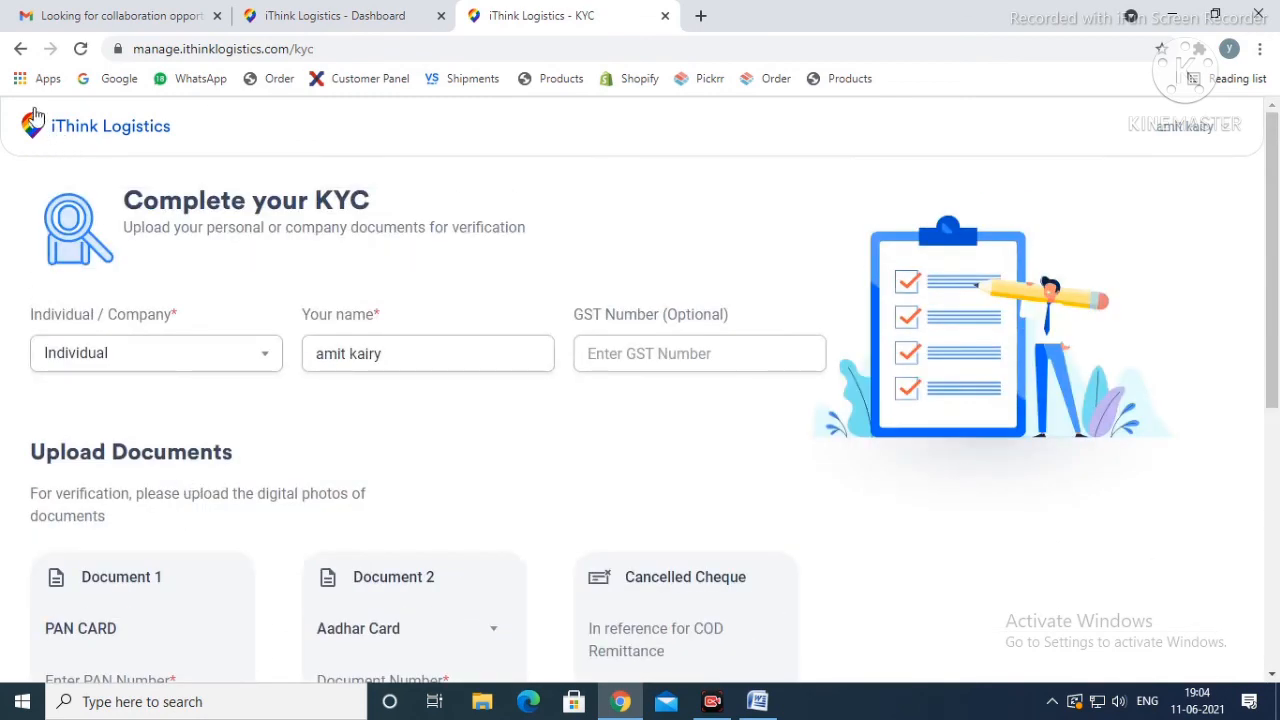
click(19, 50)
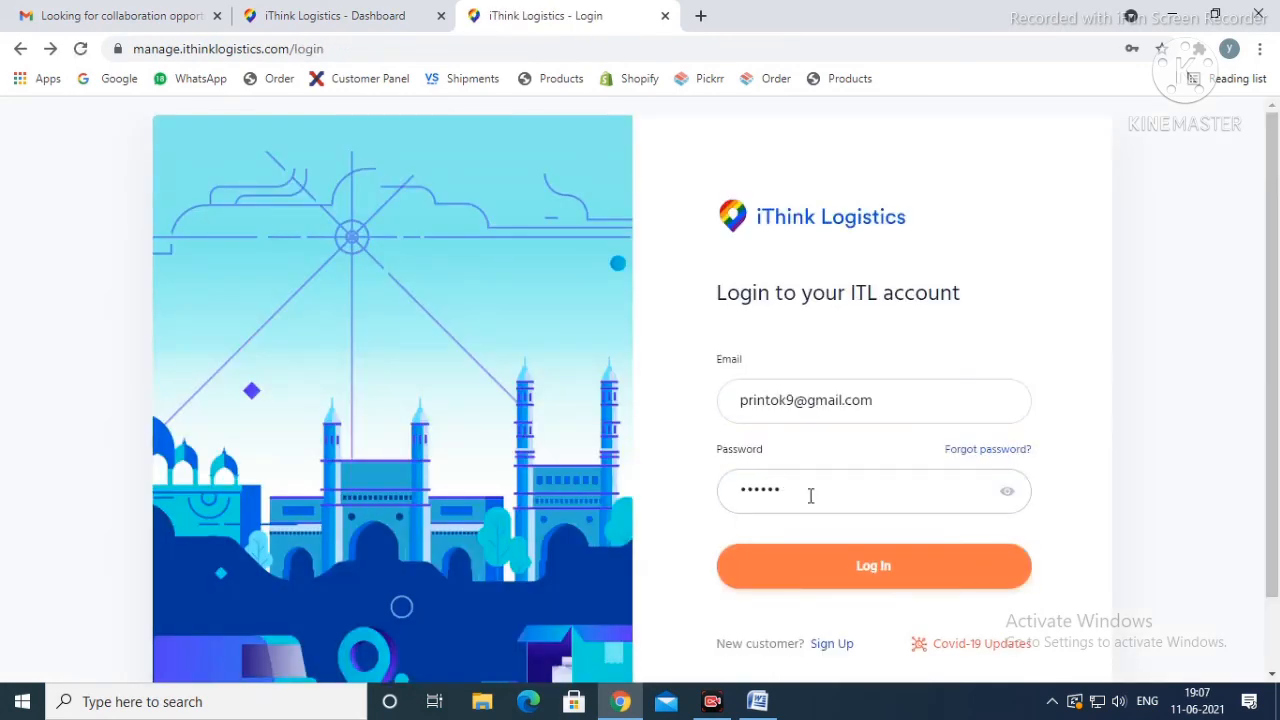
Step: Complete the account password and log in to the ITL account
click(829, 566)
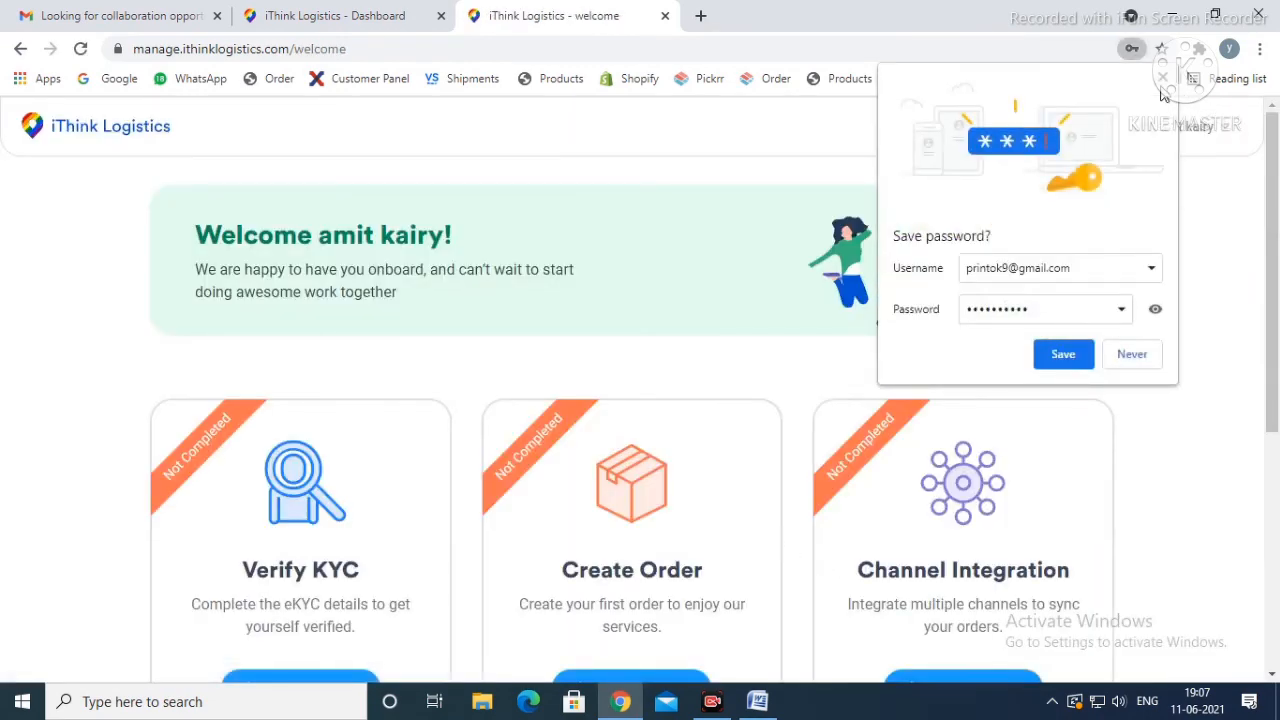
Step: Look over the cards on the welcome page and open the order form from the Create Order card
scroll(380, 498, down, 2)
scroll(385, 496, down, 3)
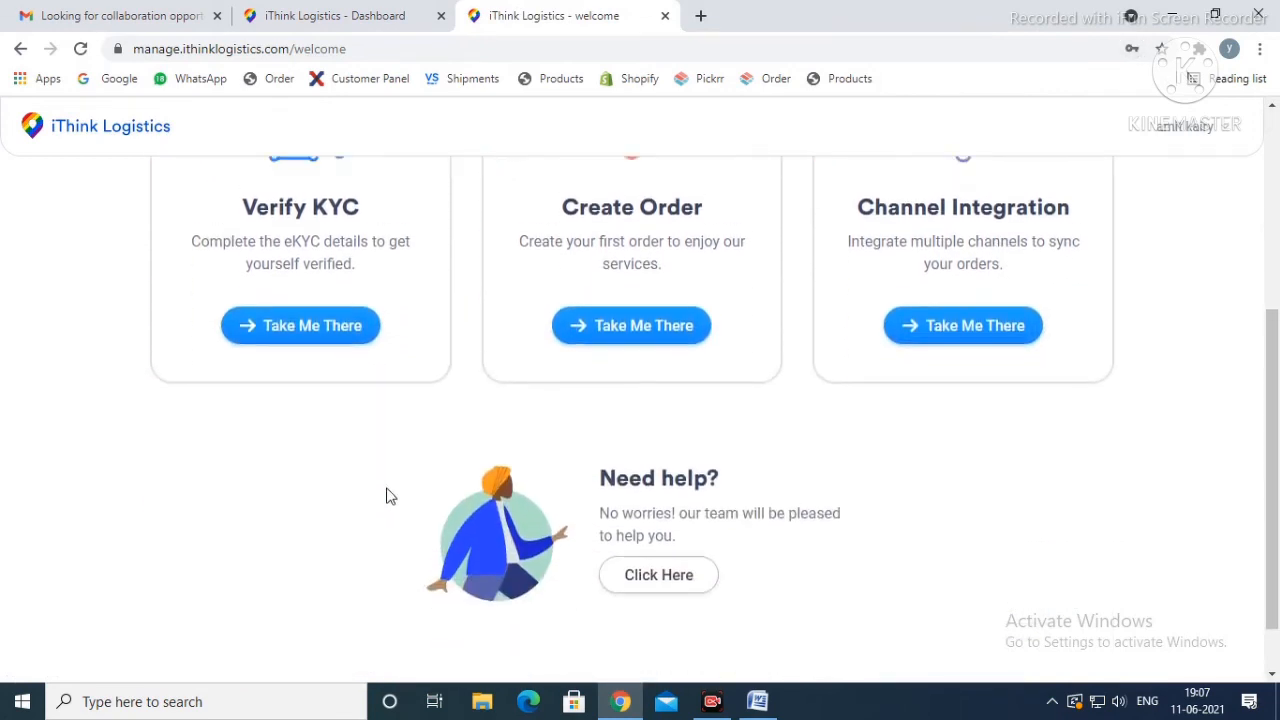
scroll(389, 494, up, 2)
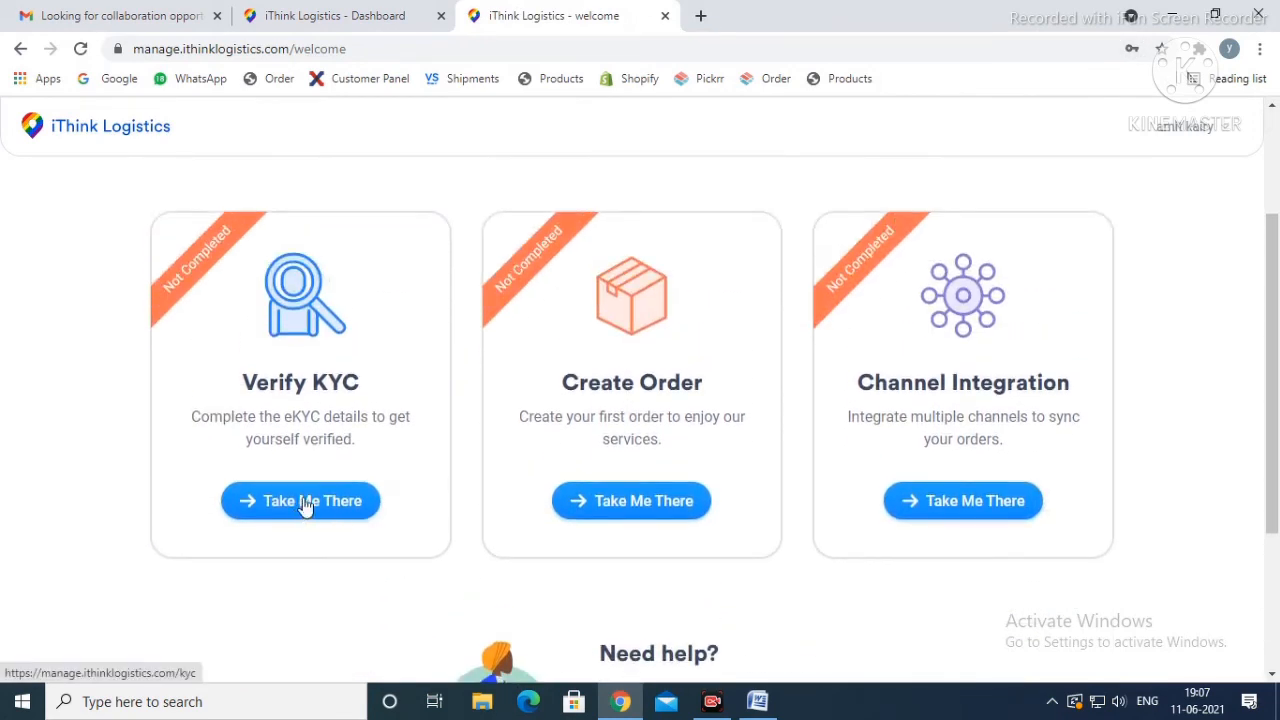
click(626, 512)
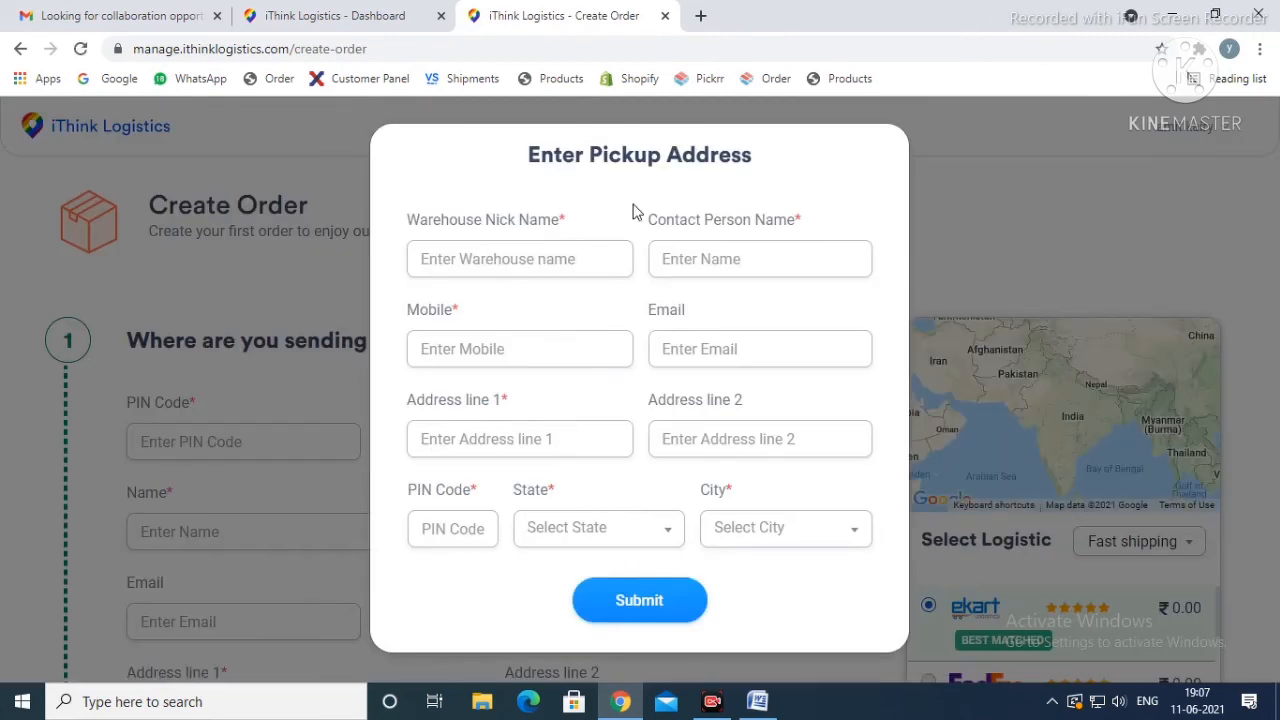
Step: Fill in the warehouse nick name and the contact person's name for the pickup address
click(527, 262)
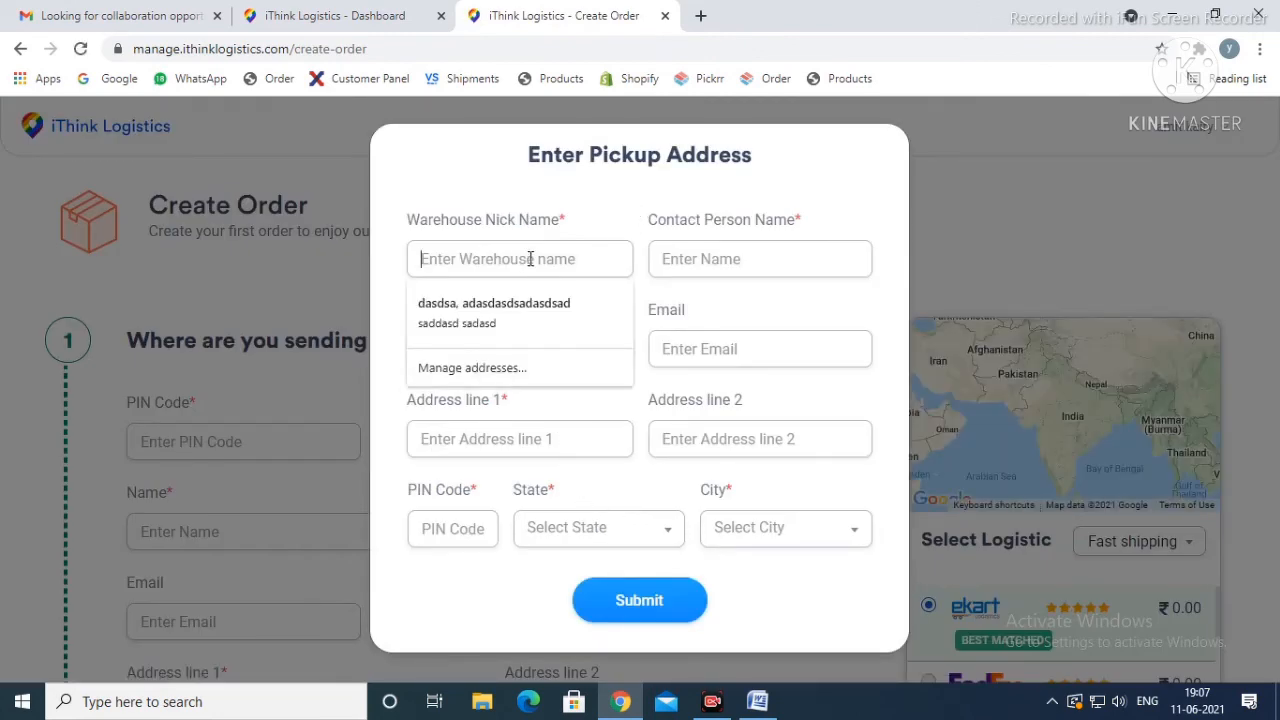
click(338, 180)
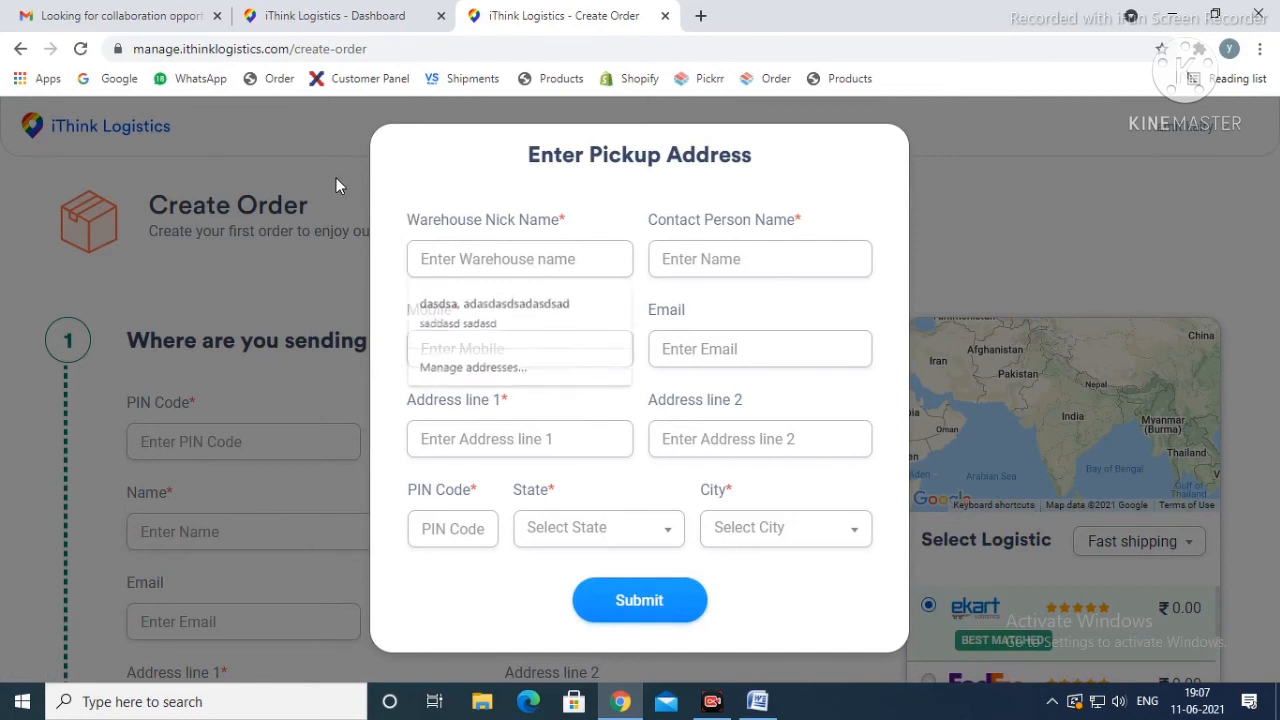
click(466, 264)
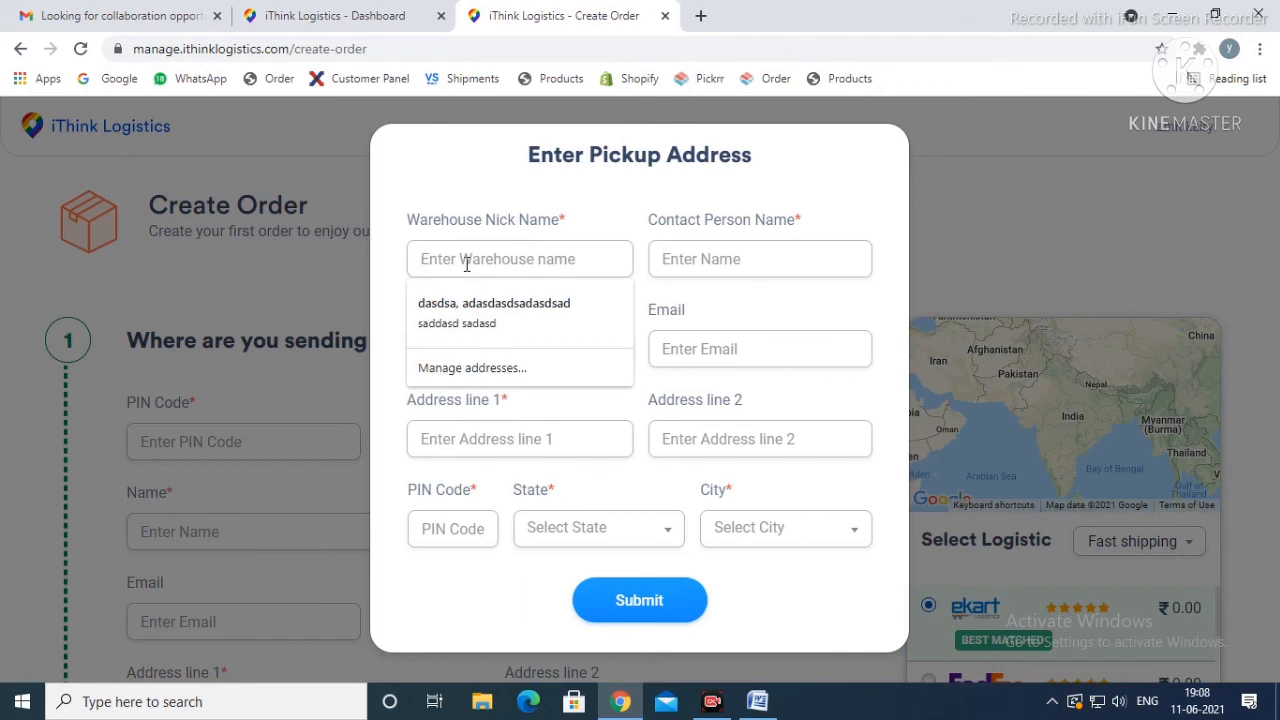
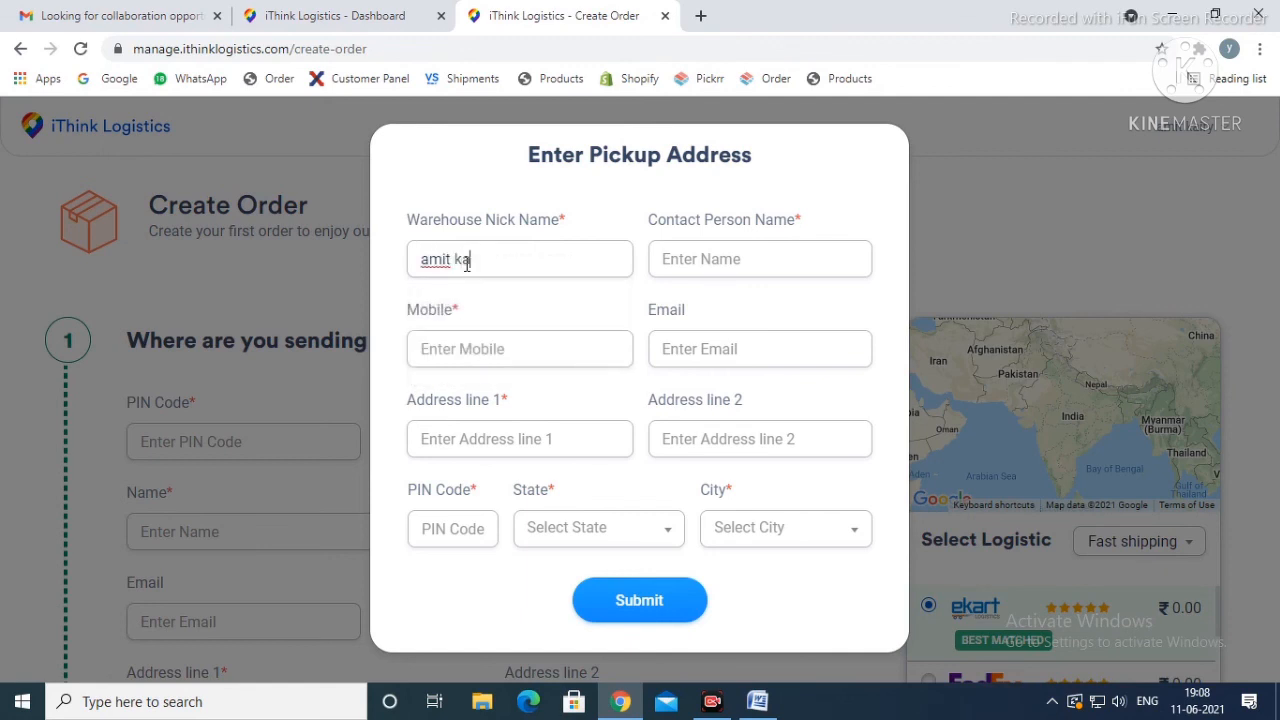
click(681, 258)
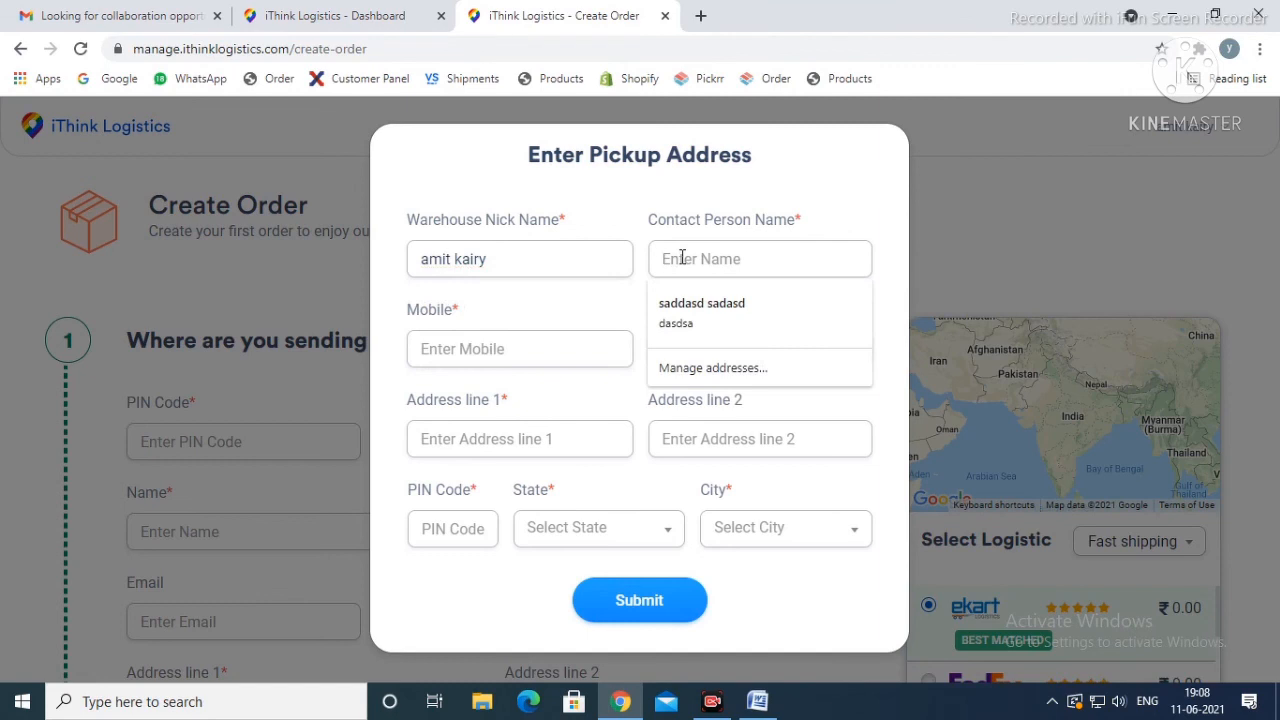
text(amit)
Step: Fill in the contact's mobile number and e-mail for the pickup address
click(570, 344)
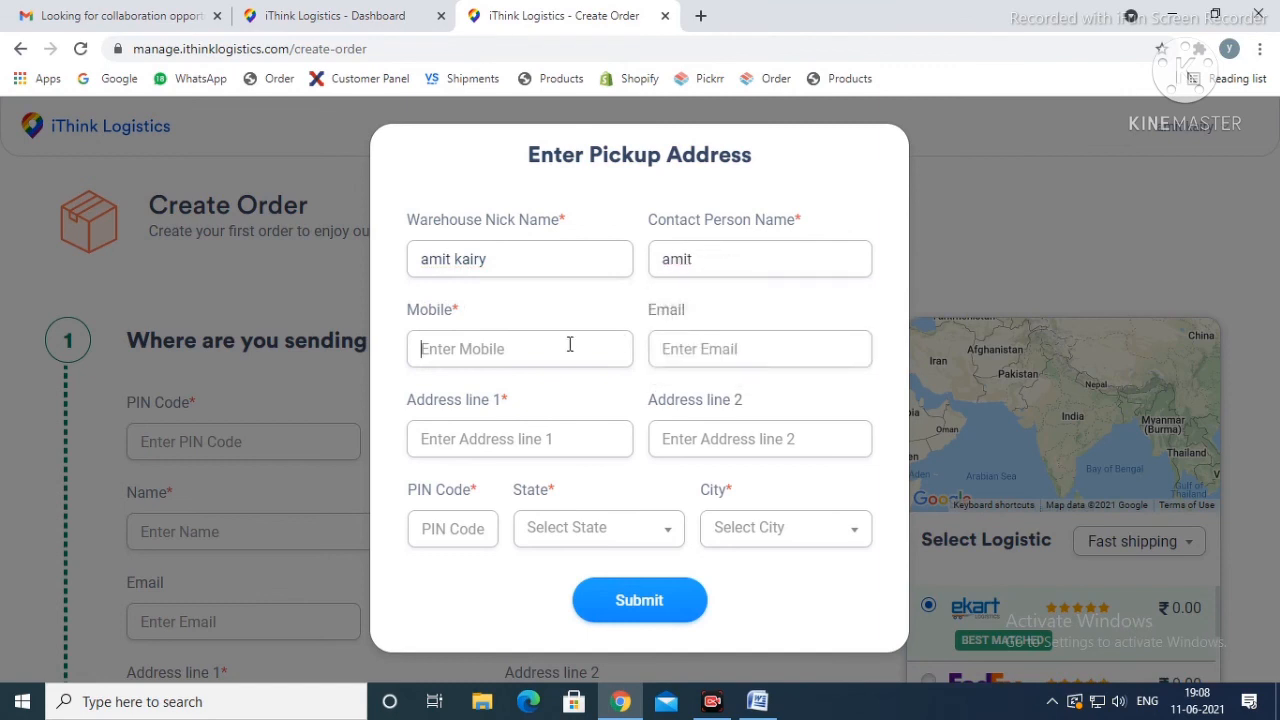
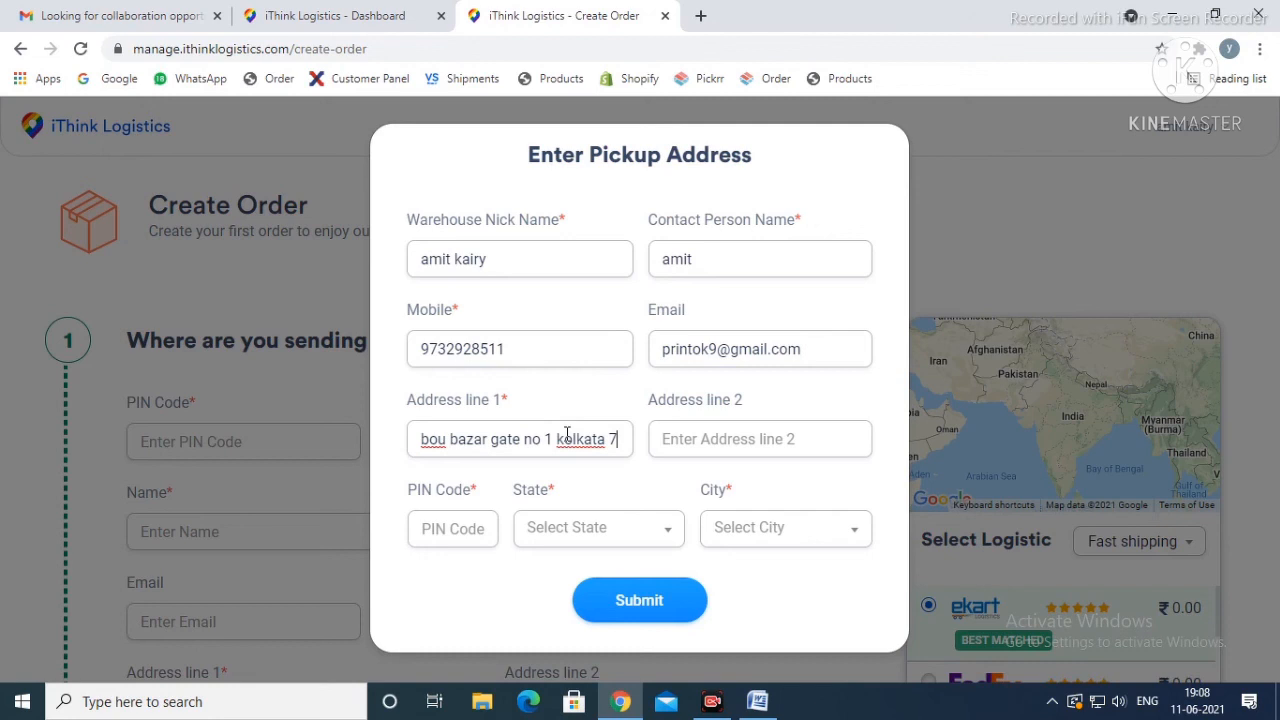
Step: Fill in the pickup location's first address line and postal code, leave address line 2 empty, and submit the pickup address
text(0)
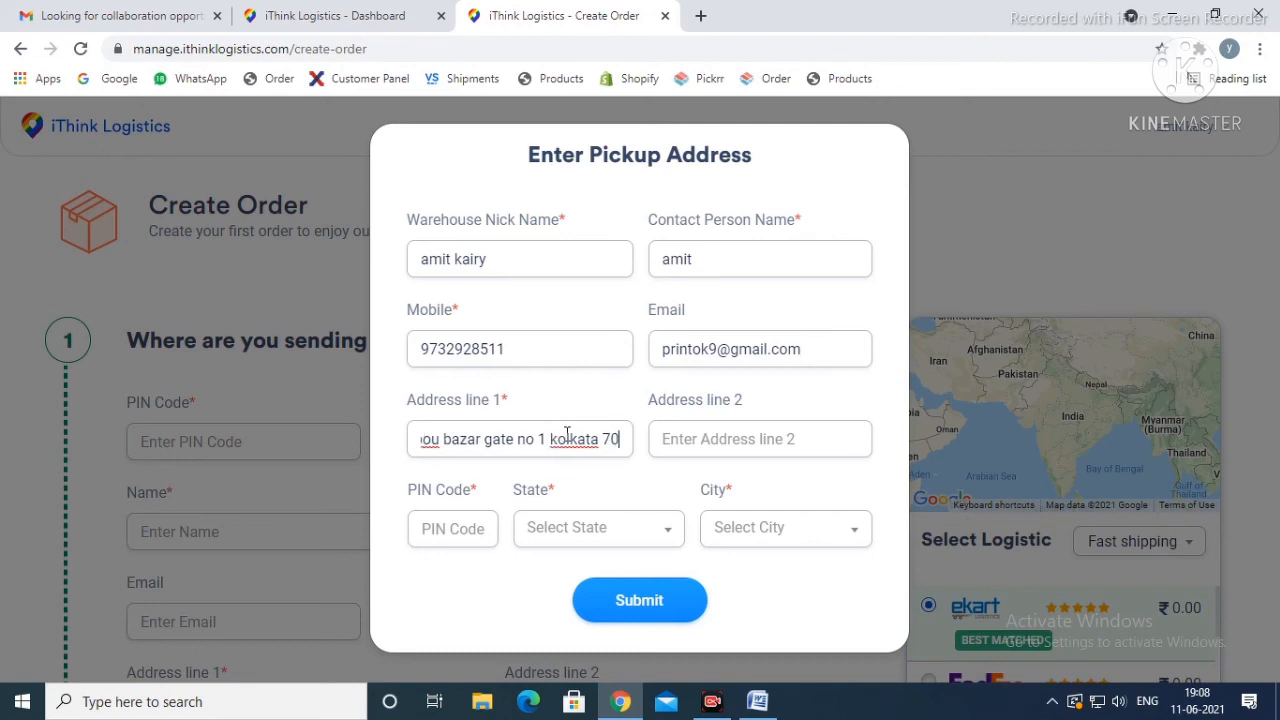
text(0010)
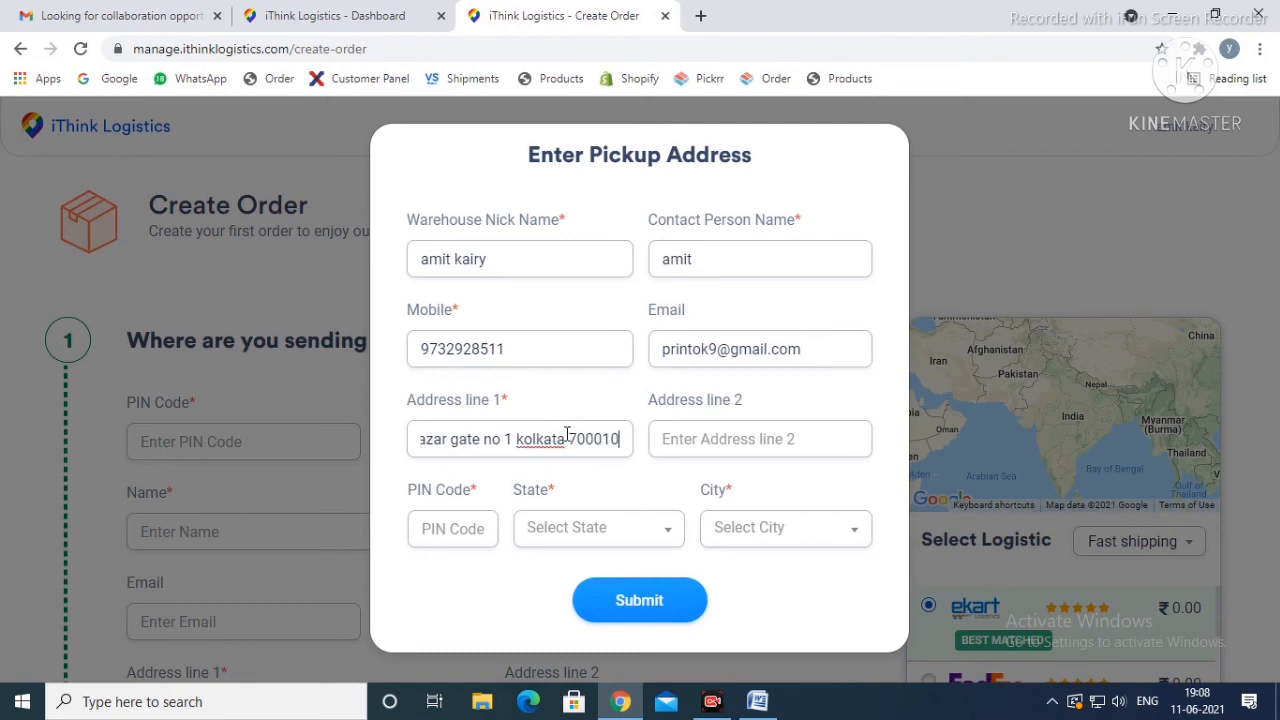
click(700, 448)
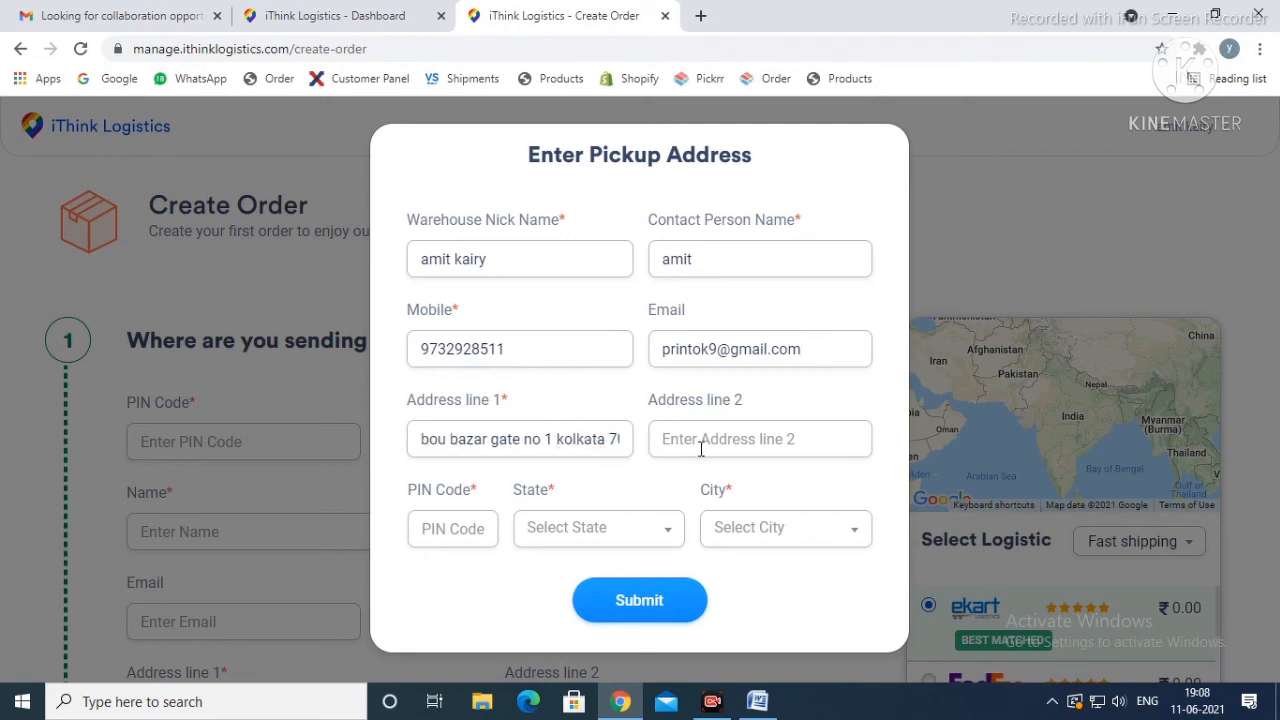
click(459, 533)
text(7000)
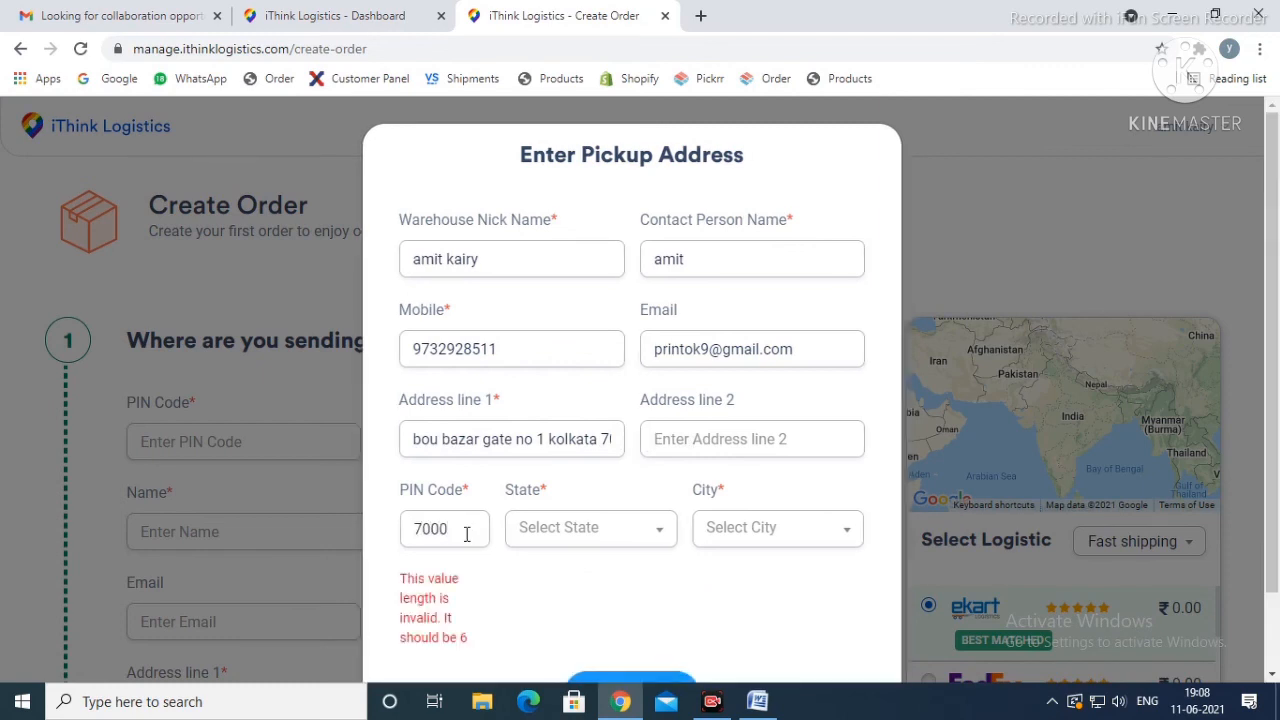
text(10)
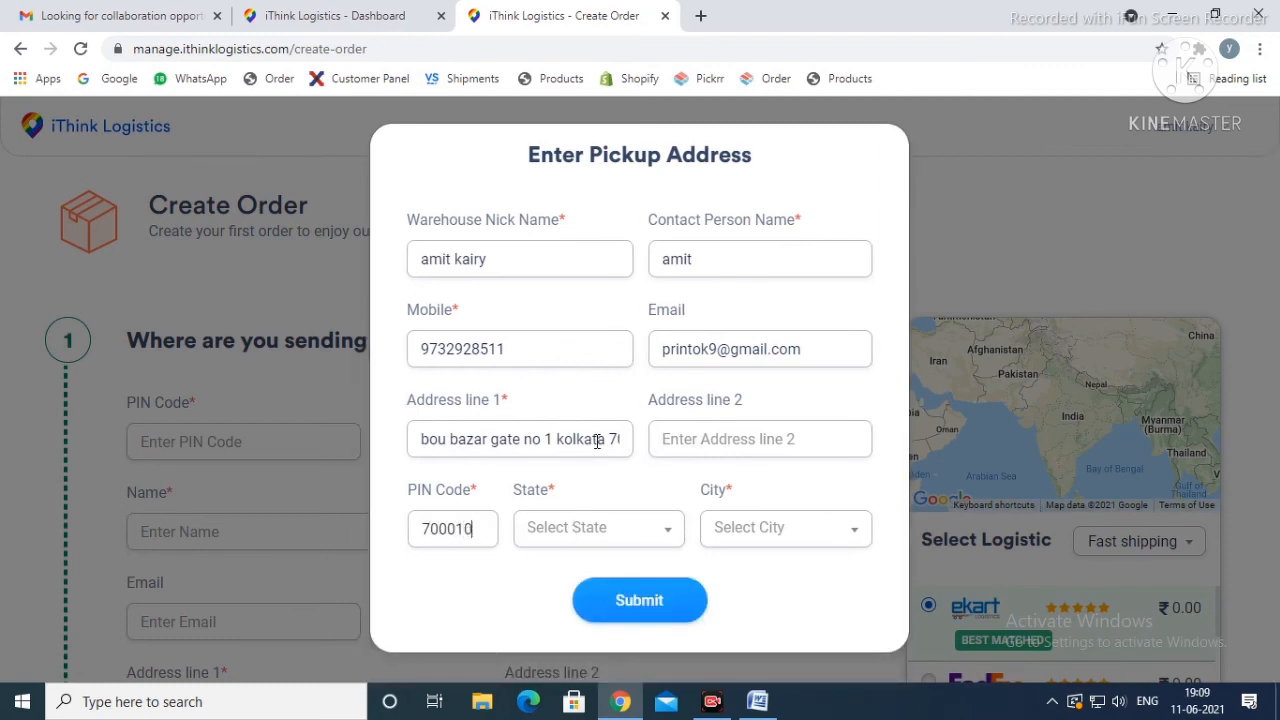
text(00010)
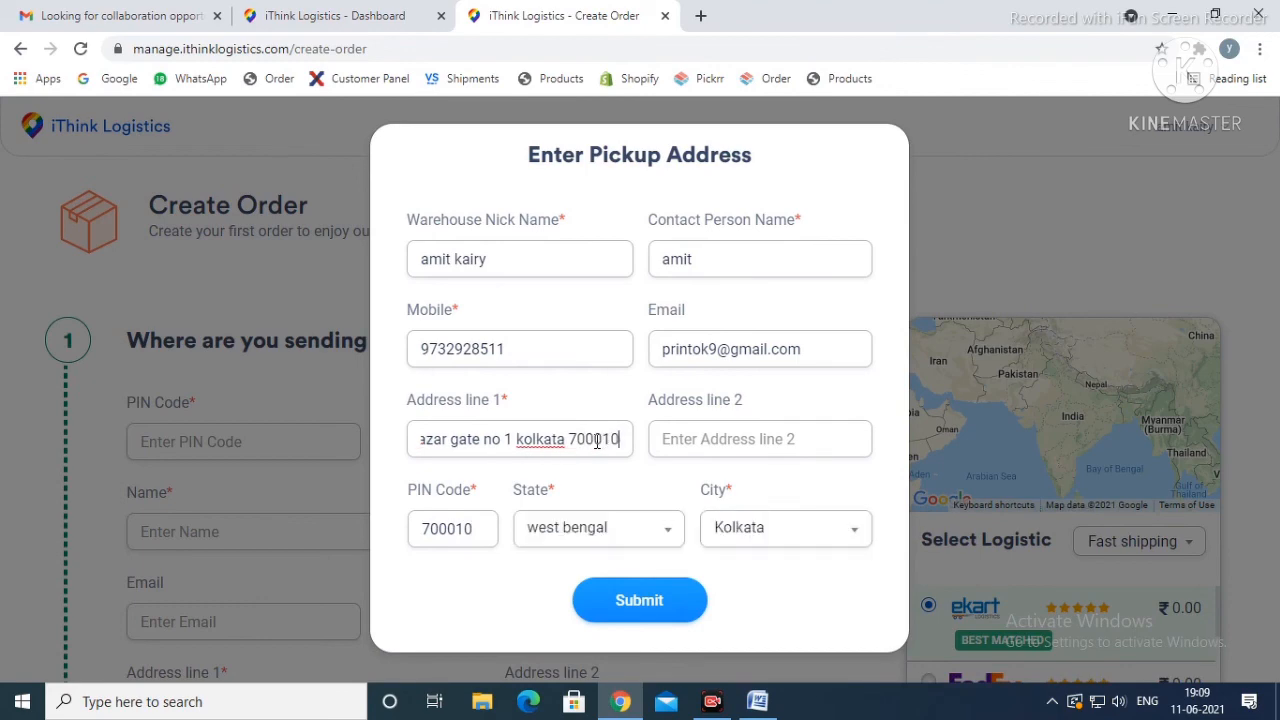
click(655, 601)
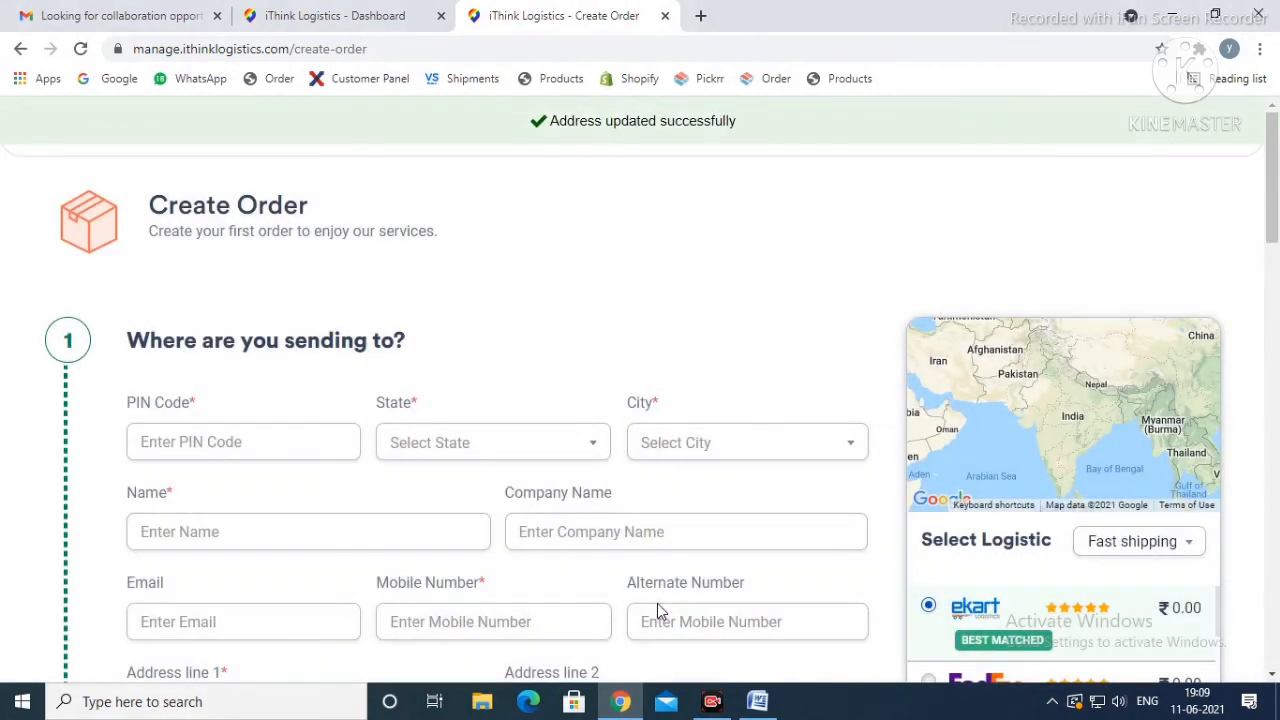
Step: Enter the recipient's postal code in the delivery section of the order so the state and city are filled in
scroll(694, 350, down, 5)
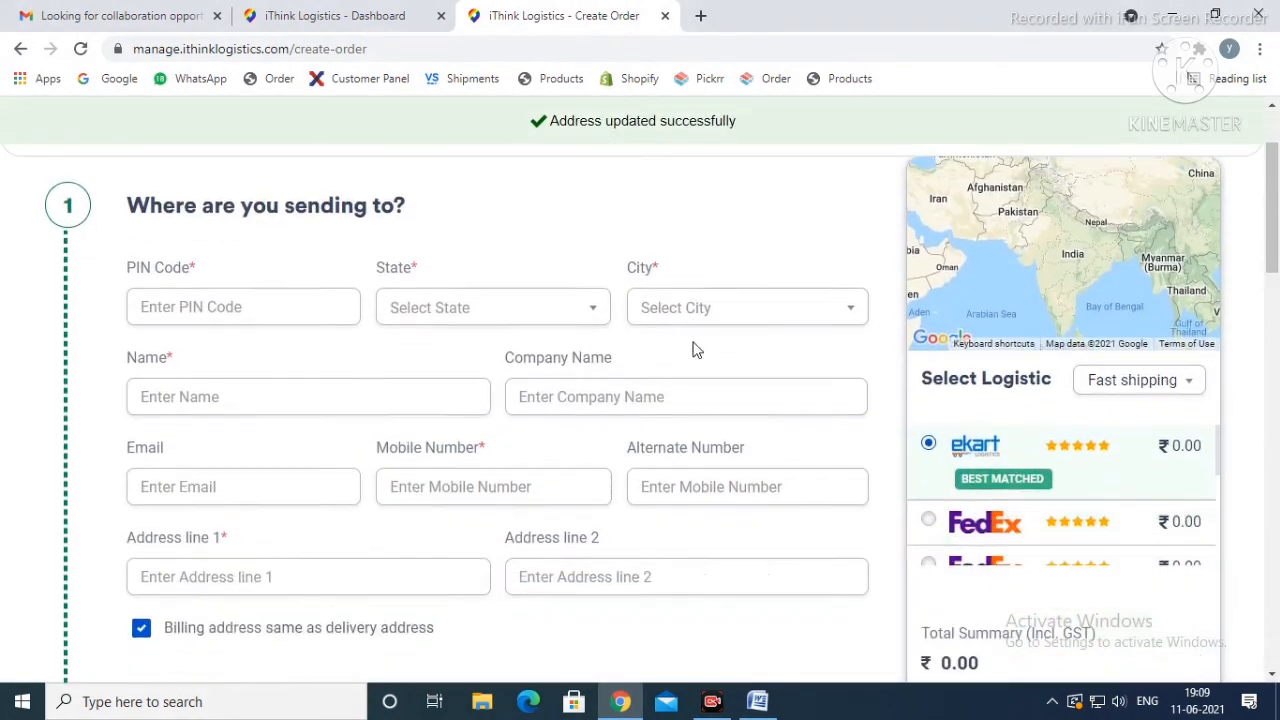
scroll(694, 350, up, 5)
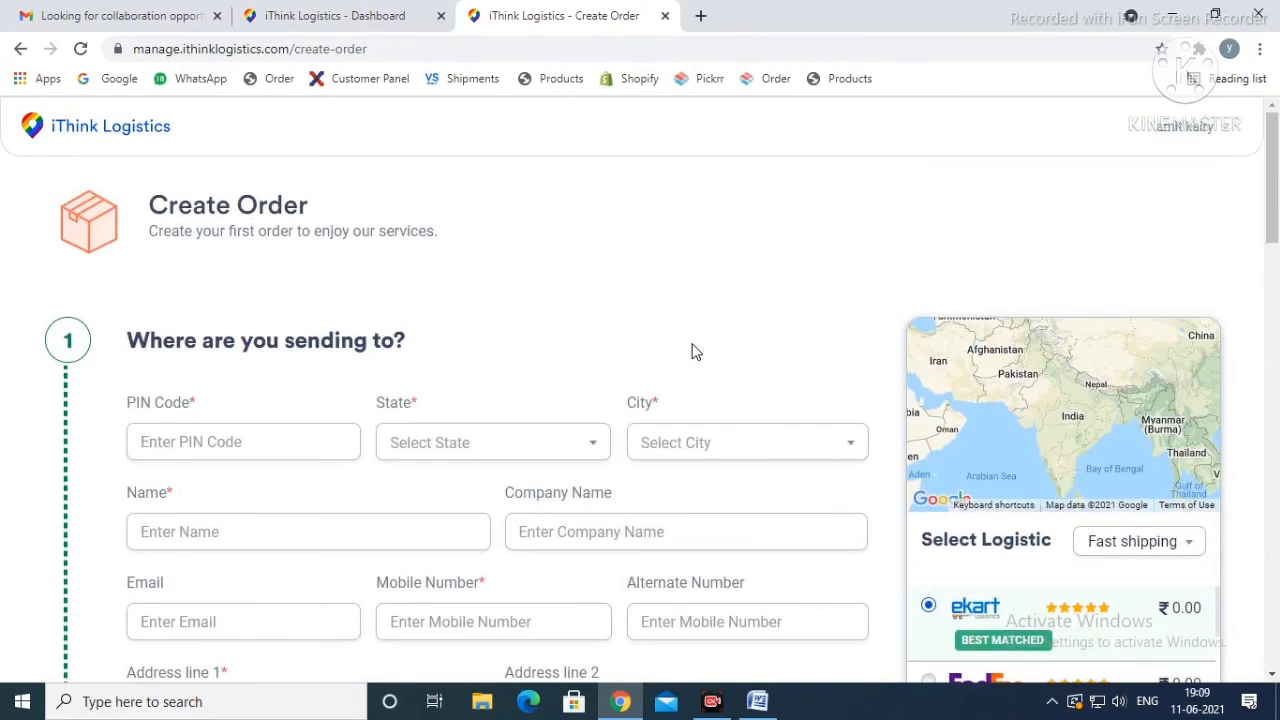
scroll(696, 352, down, 1)
click(205, 347)
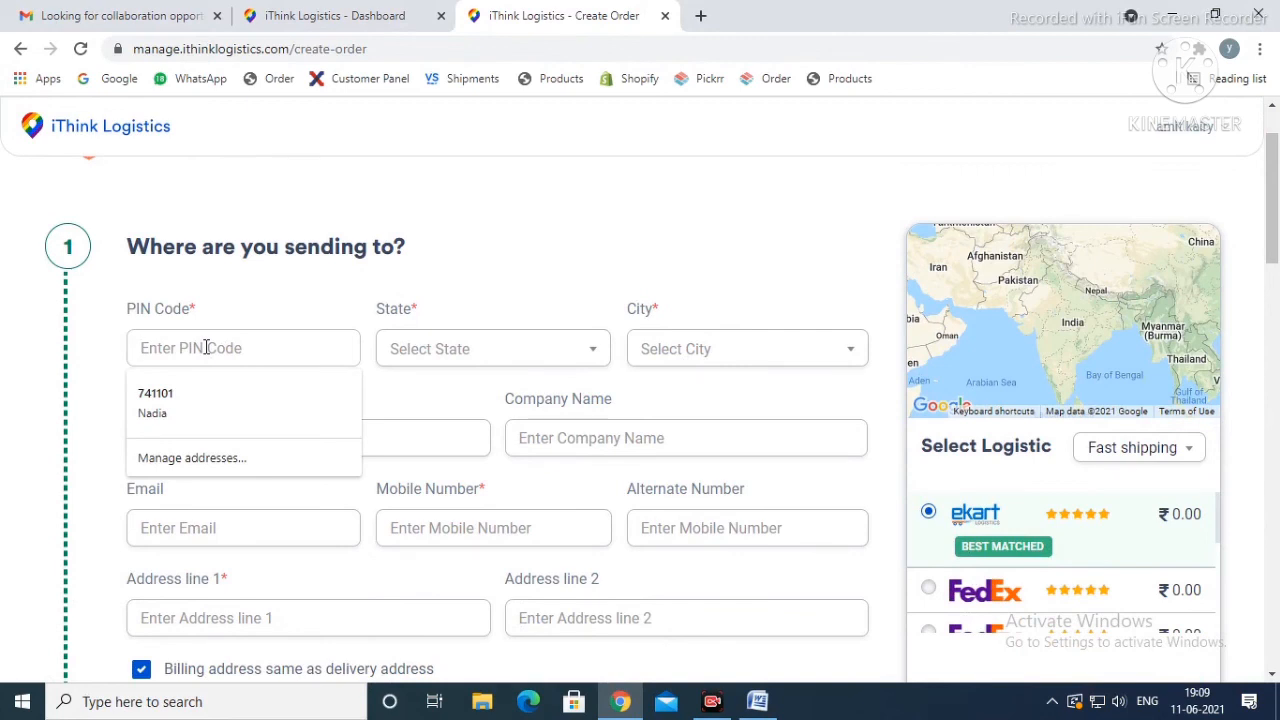
text(400)
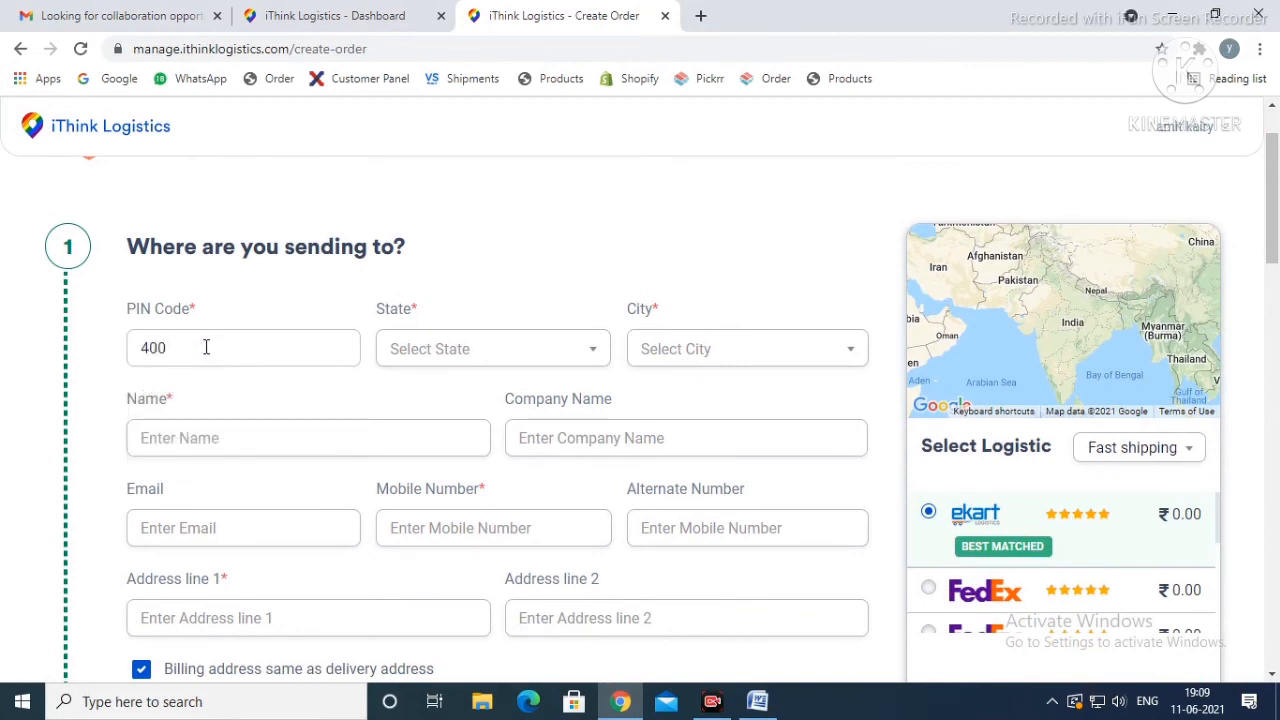
text(010)
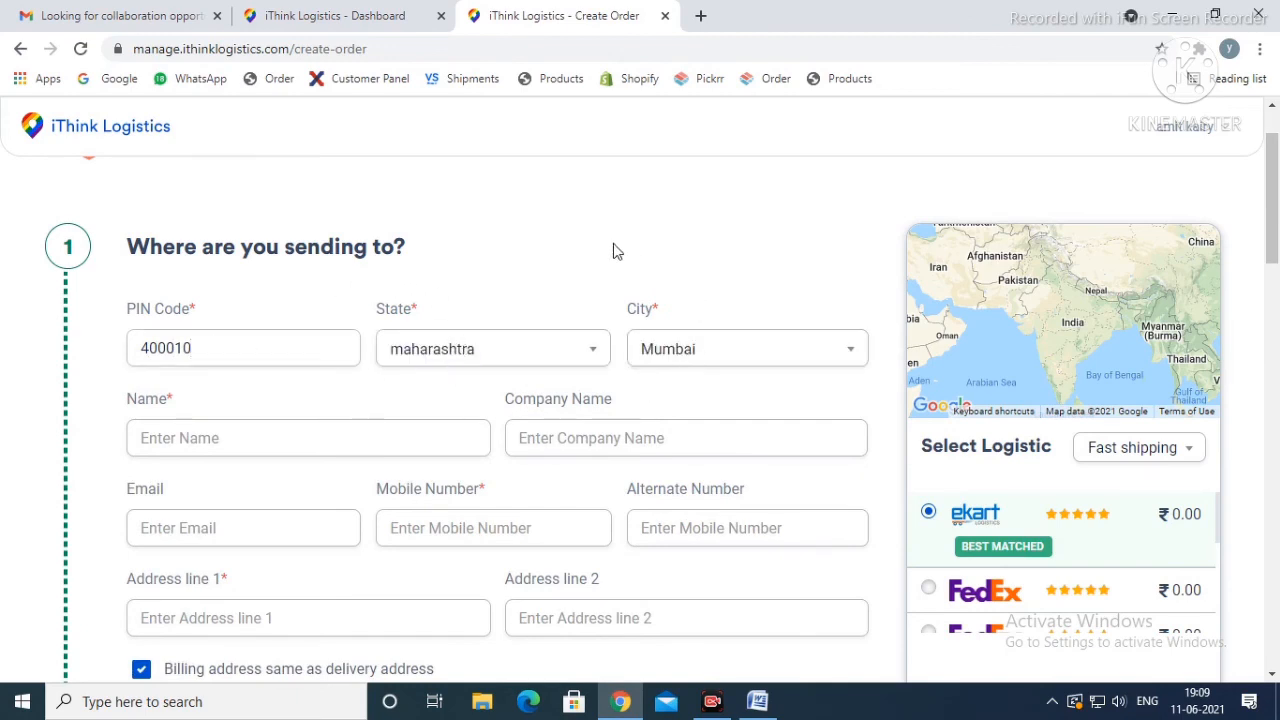
Step: Enter the recipient's full name in the order's delivery details
scroll(611, 248, down, 1)
click(303, 351)
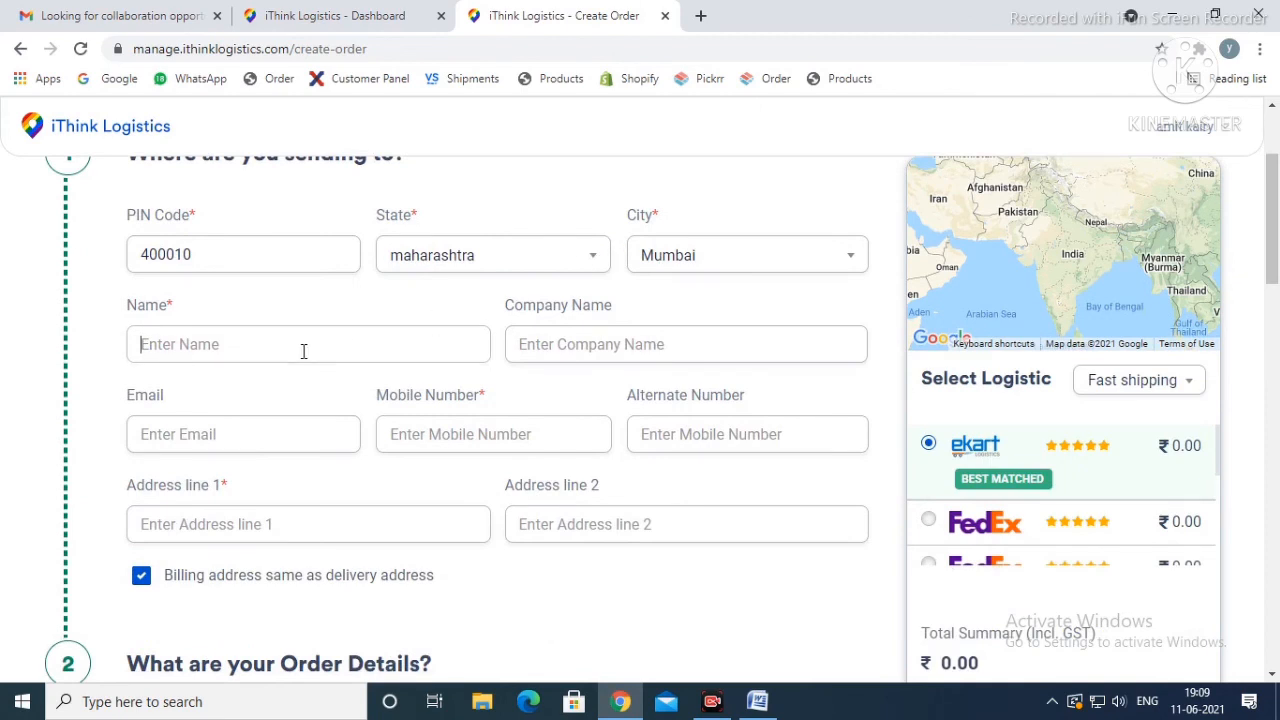
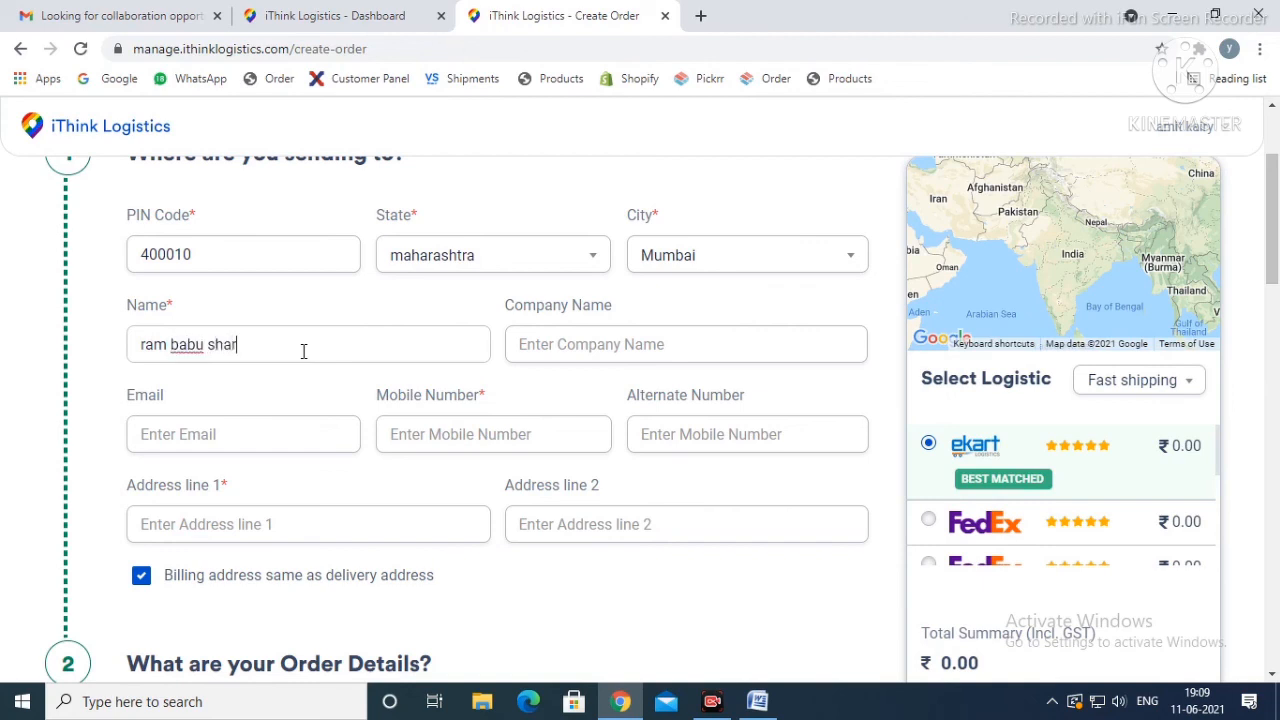
Step: Enter the recipient's mobile number in the delivery details, leaving the company name and e-mail empty
click(273, 391)
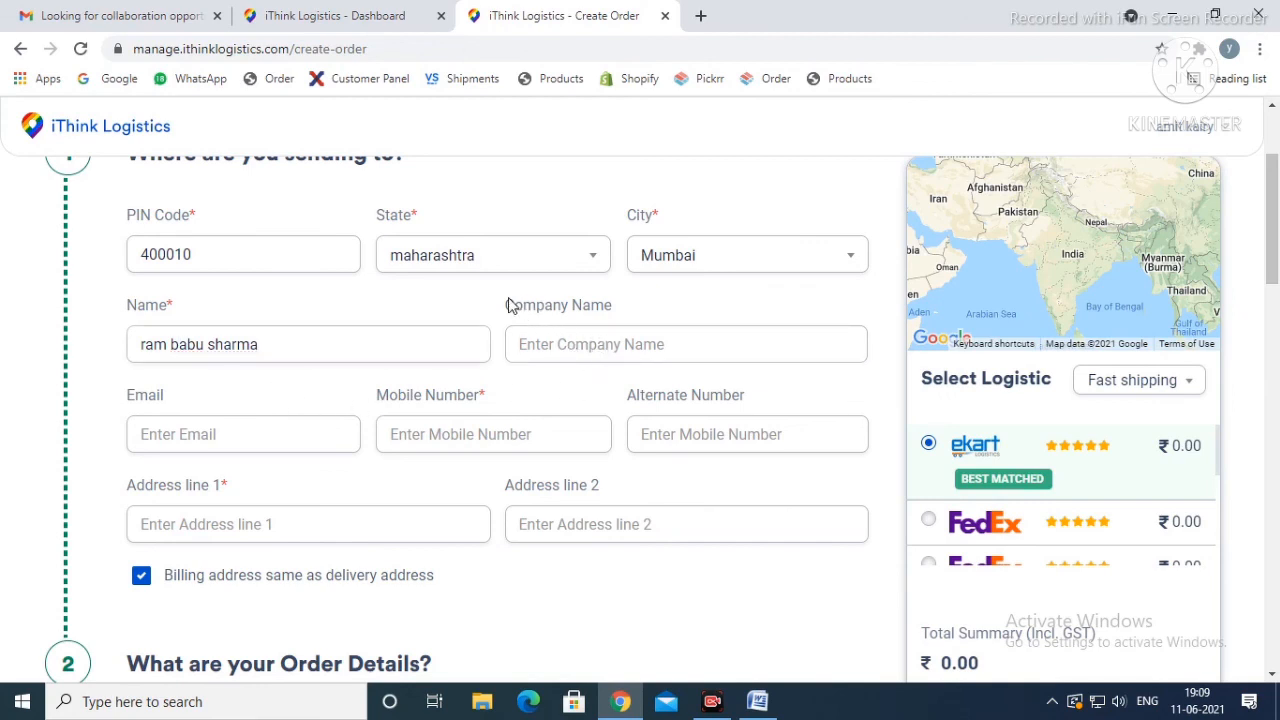
drag(506, 304, 630, 311)
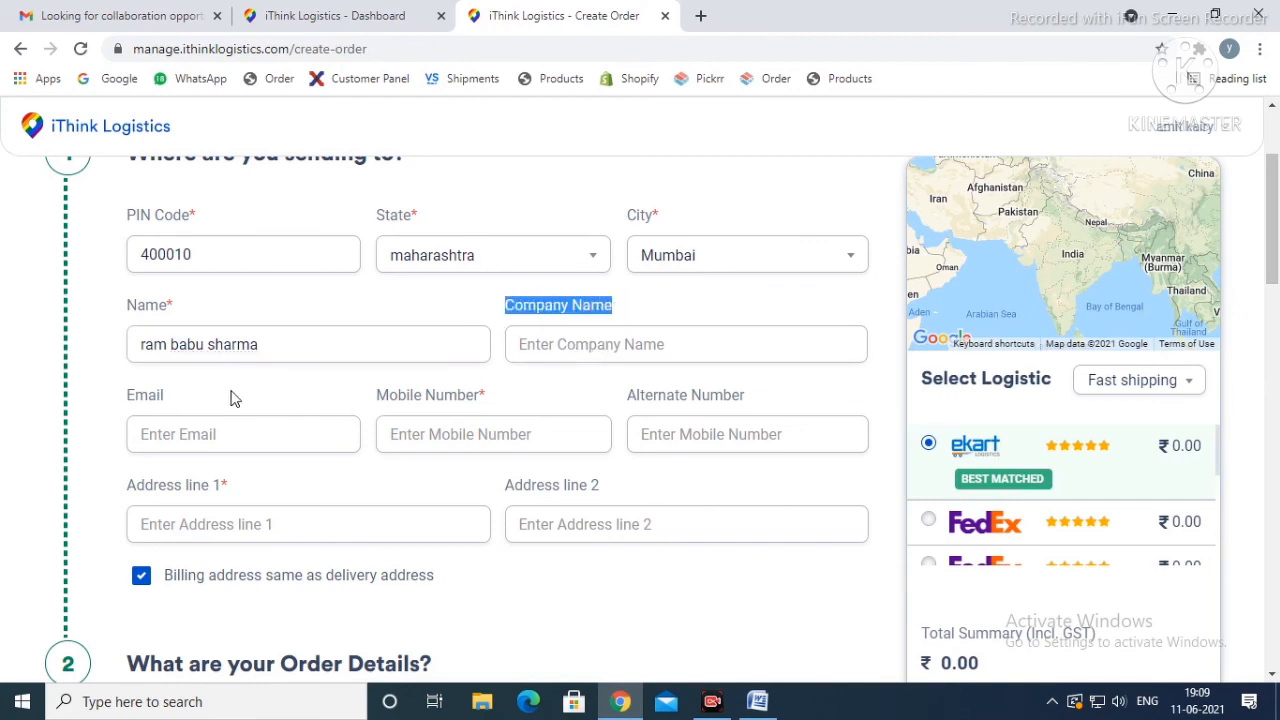
click(231, 429)
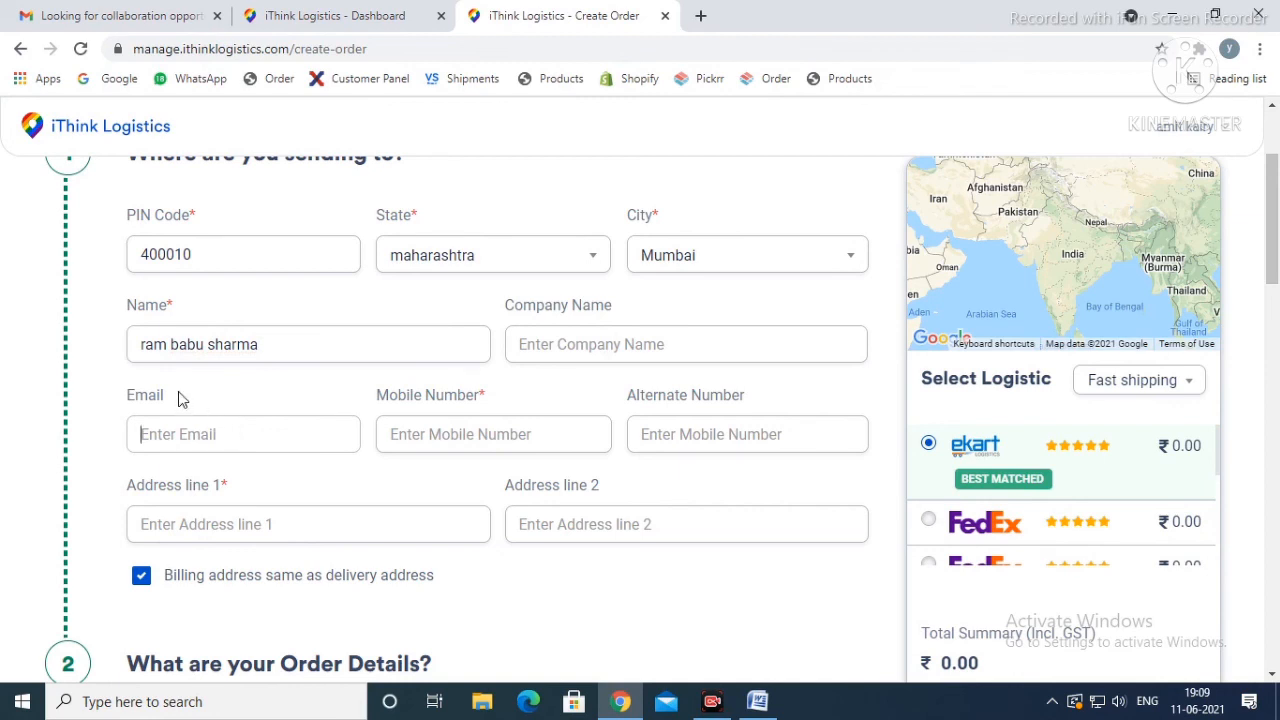
click(485, 434)
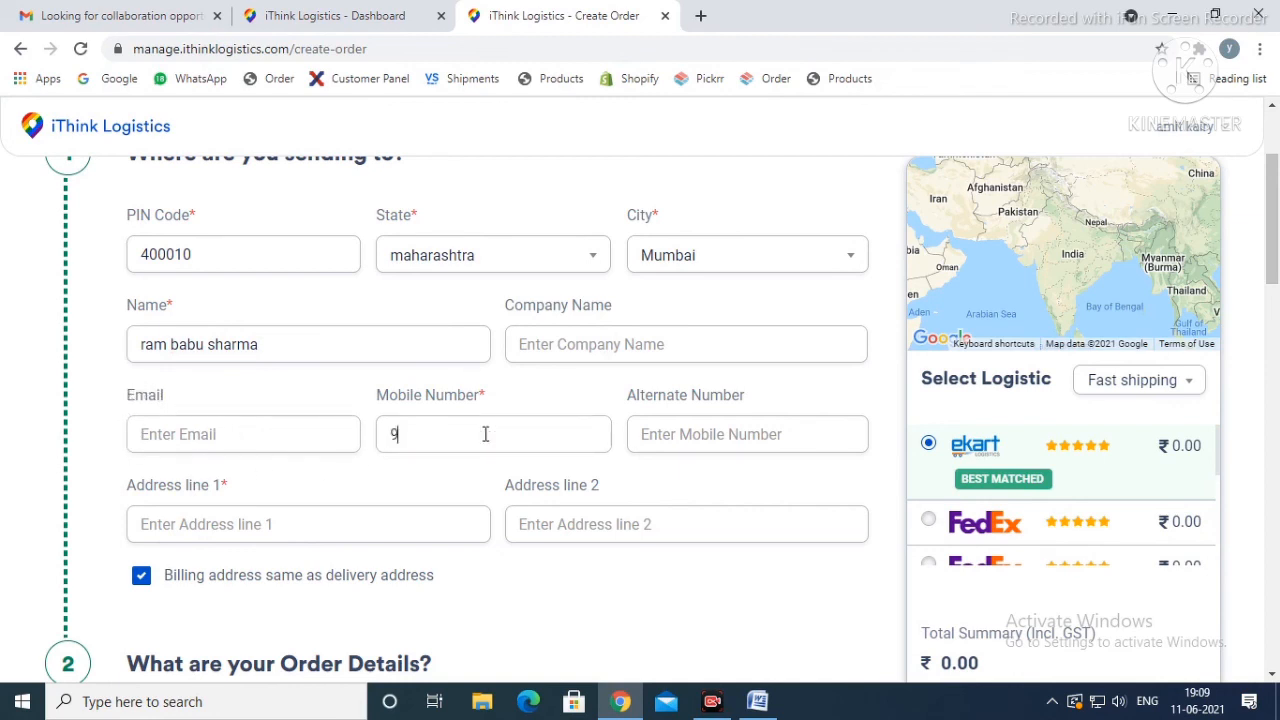
Step: Enter the recipient's full delivery address, including the postal code, in address line 1
scroll(485, 434, down, 2)
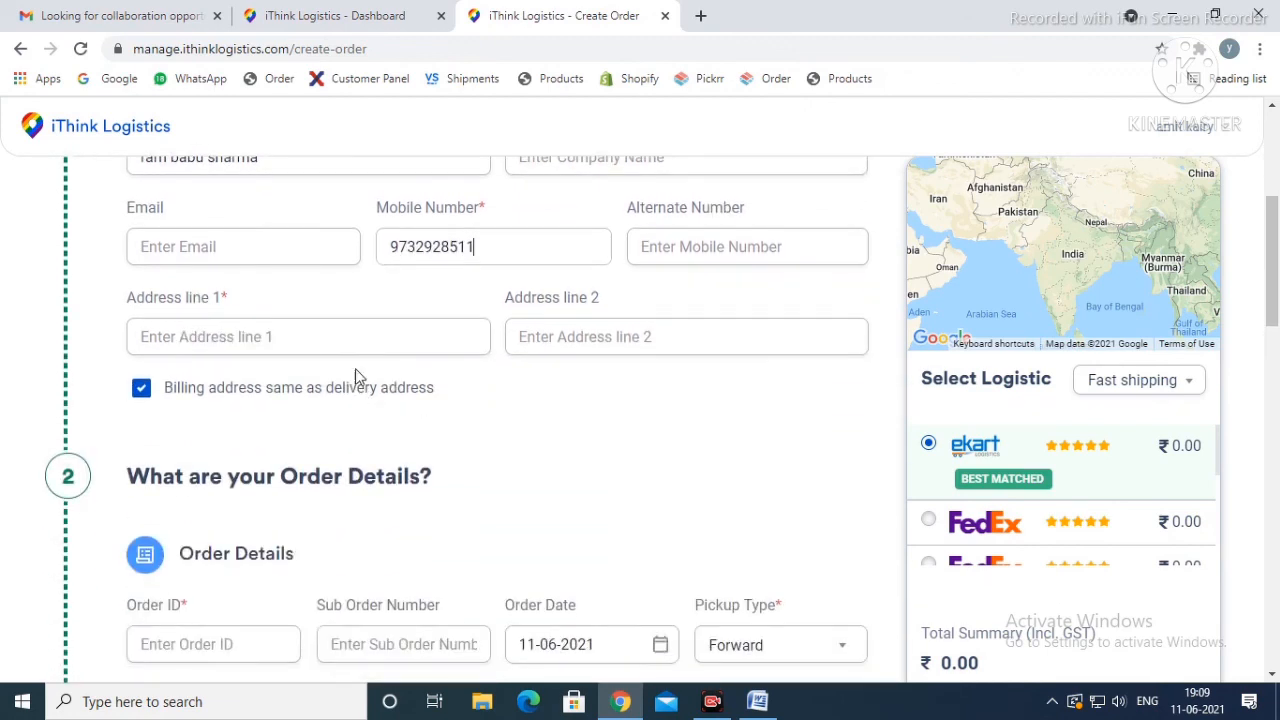
click(260, 326)
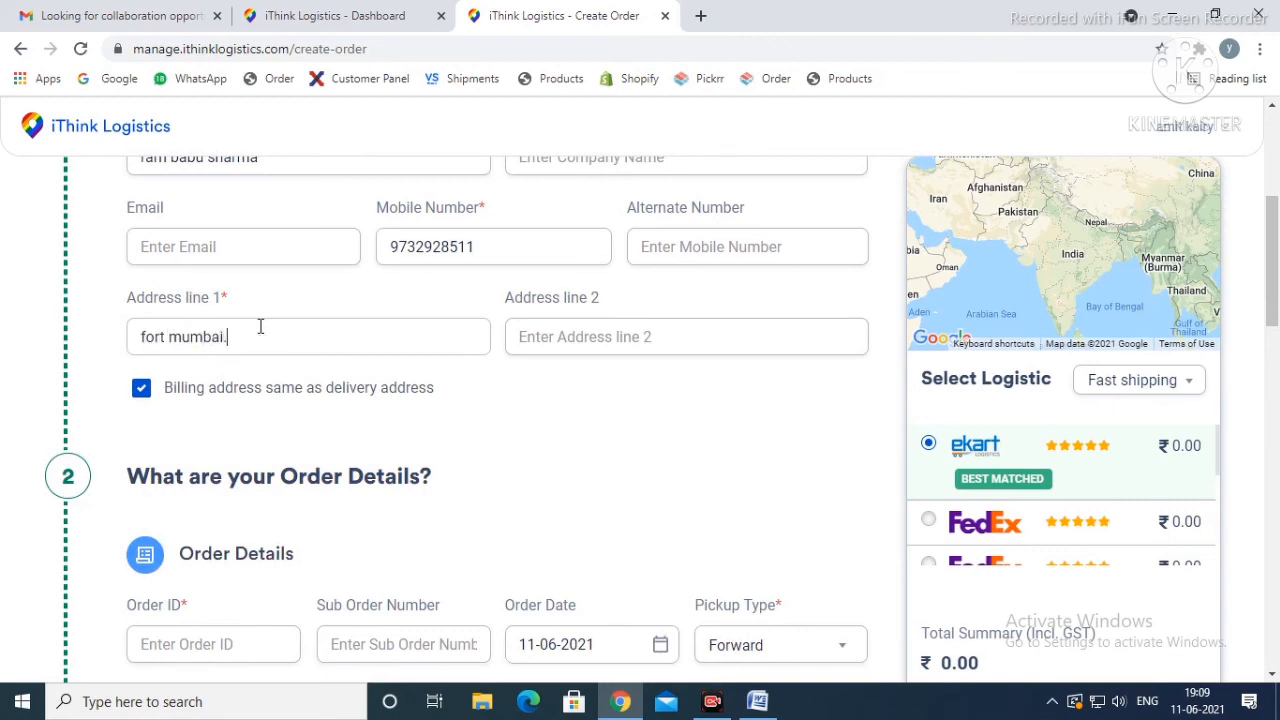
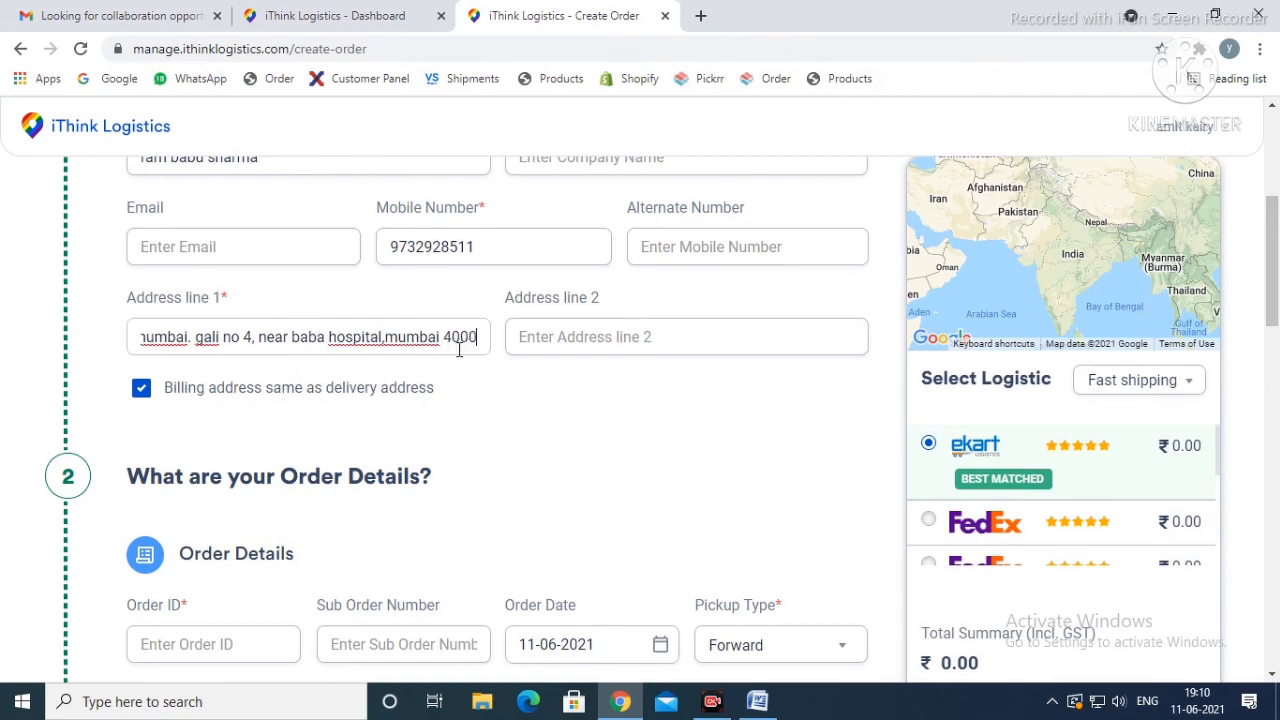
scroll(459, 350, up, 4)
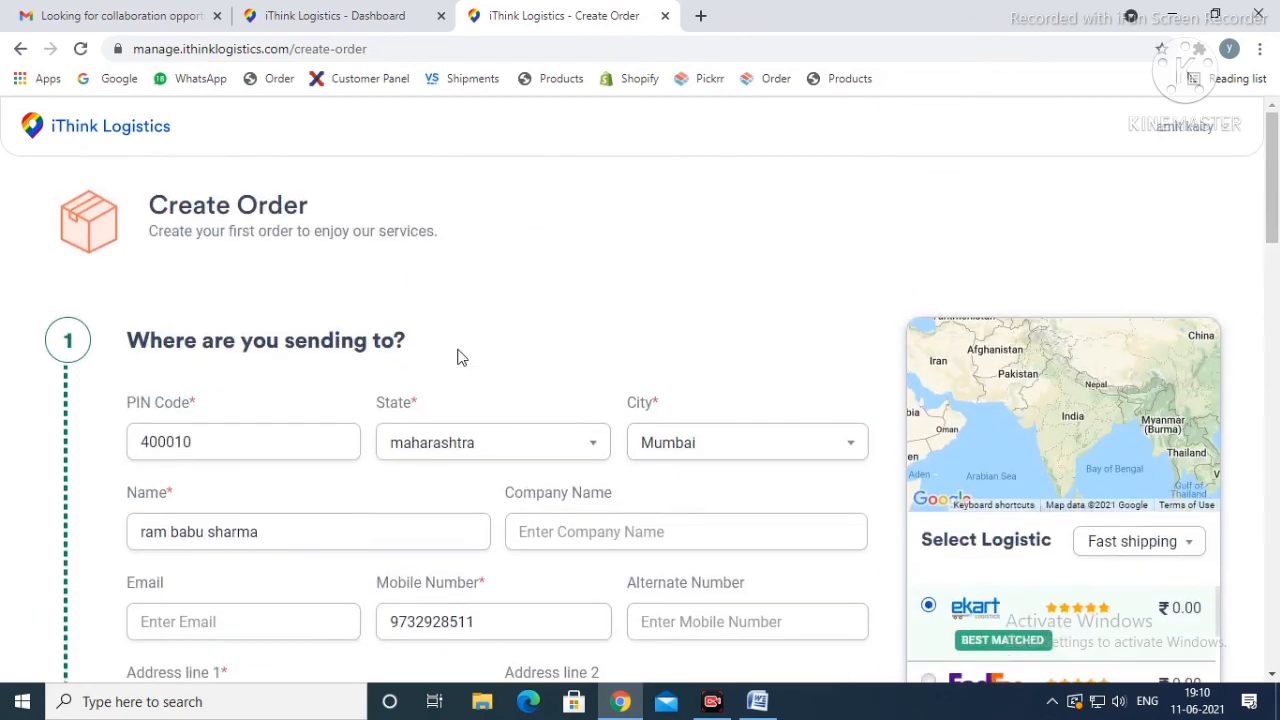
scroll(458, 357, down, 8)
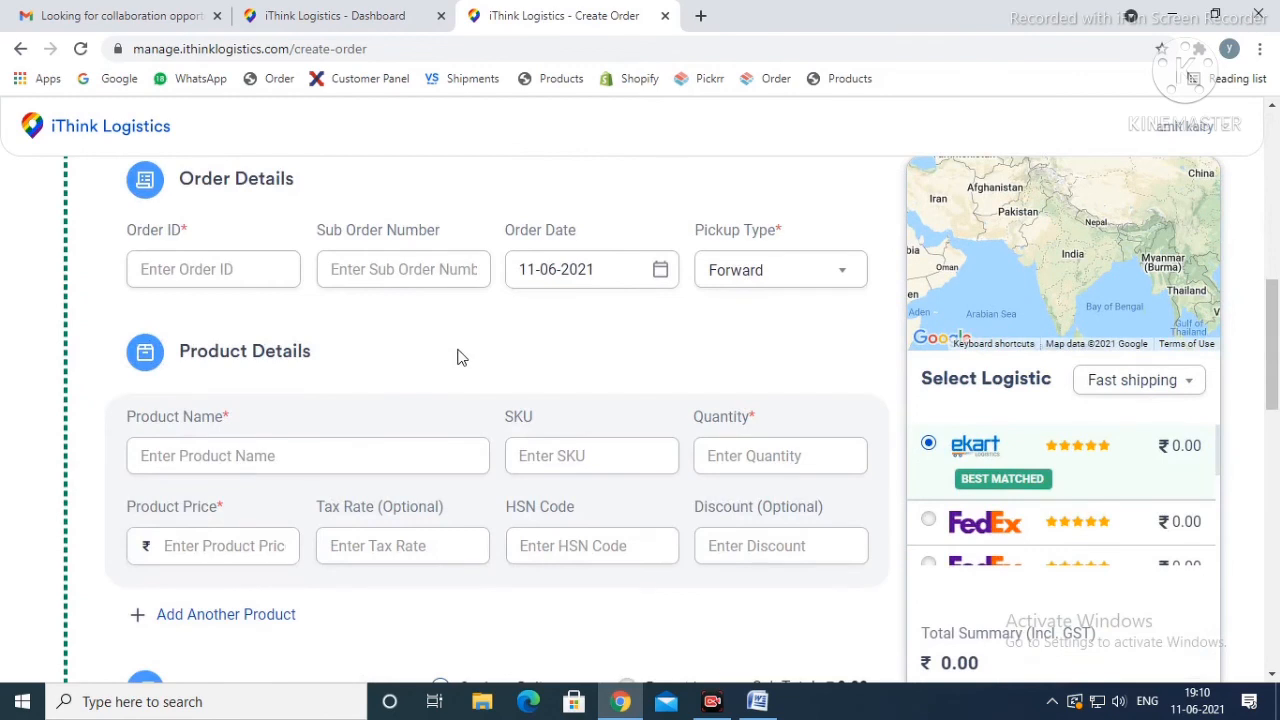
scroll(459, 357, up, 2)
scroll(459, 357, up, 2)
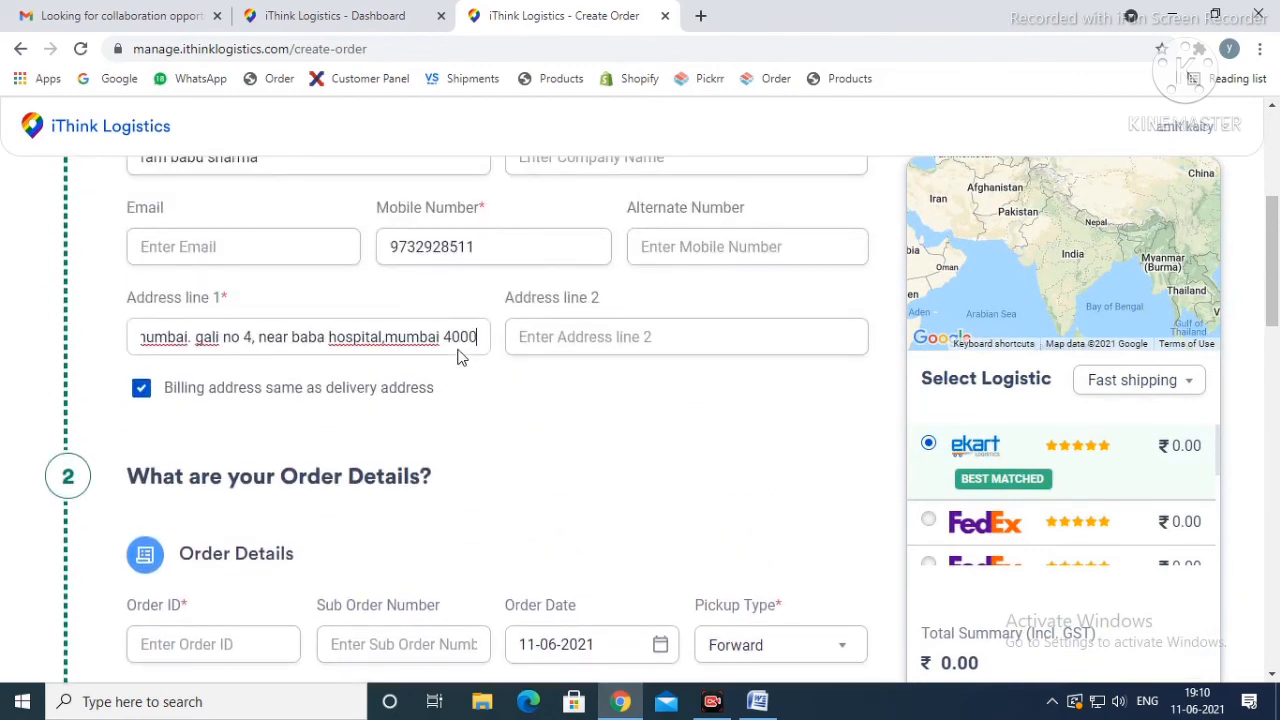
text(10)
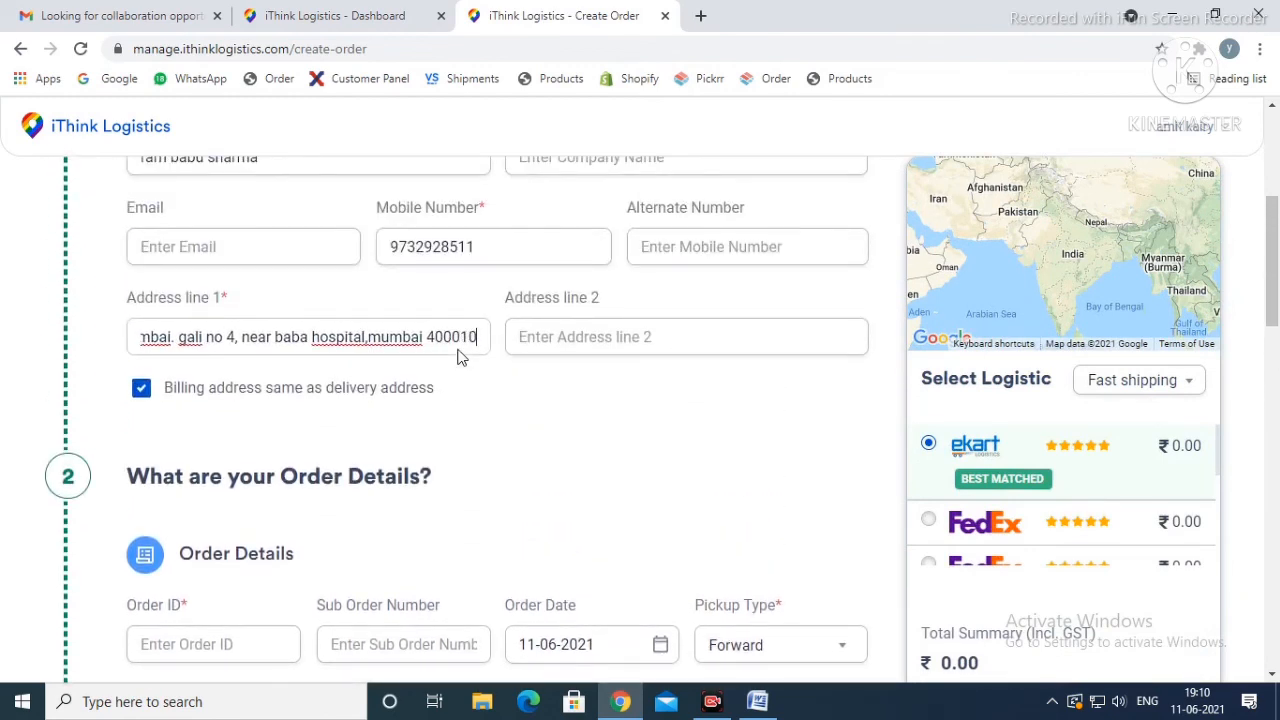
click(455, 449)
Step: Enter the order ID in the order details and choose Forward as the pickup type
scroll(455, 450, down, 2)
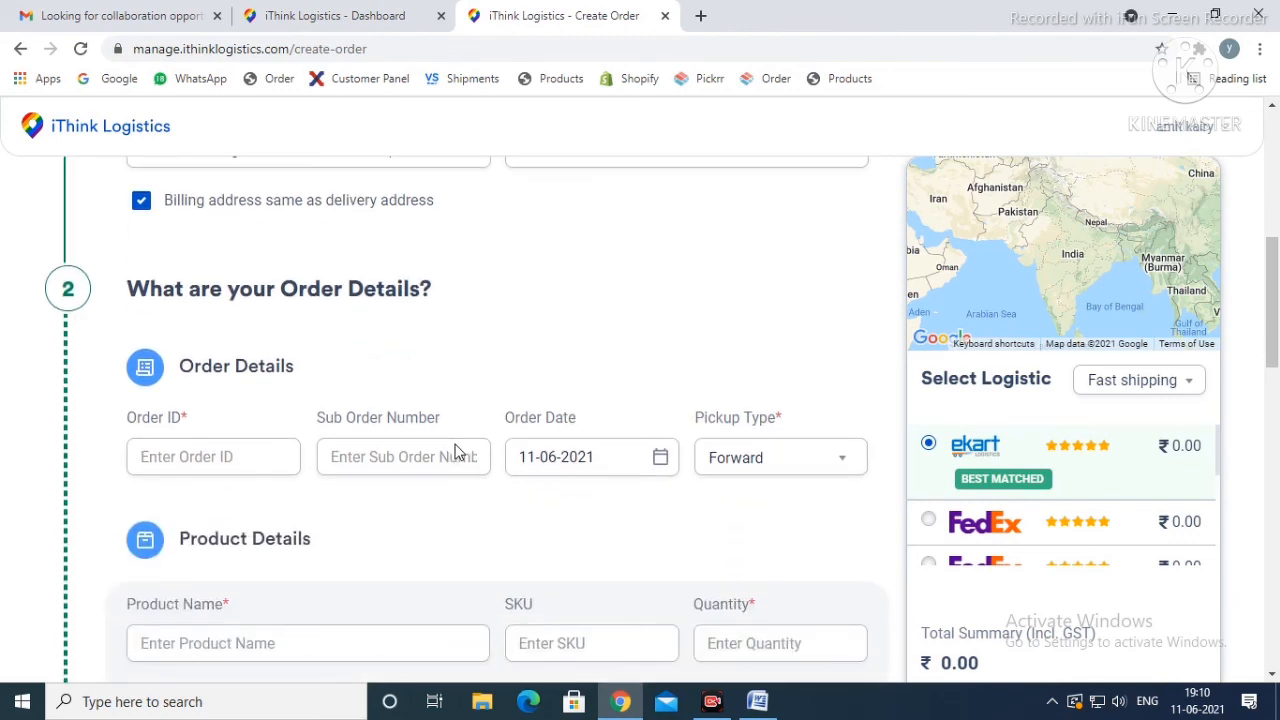
click(228, 456)
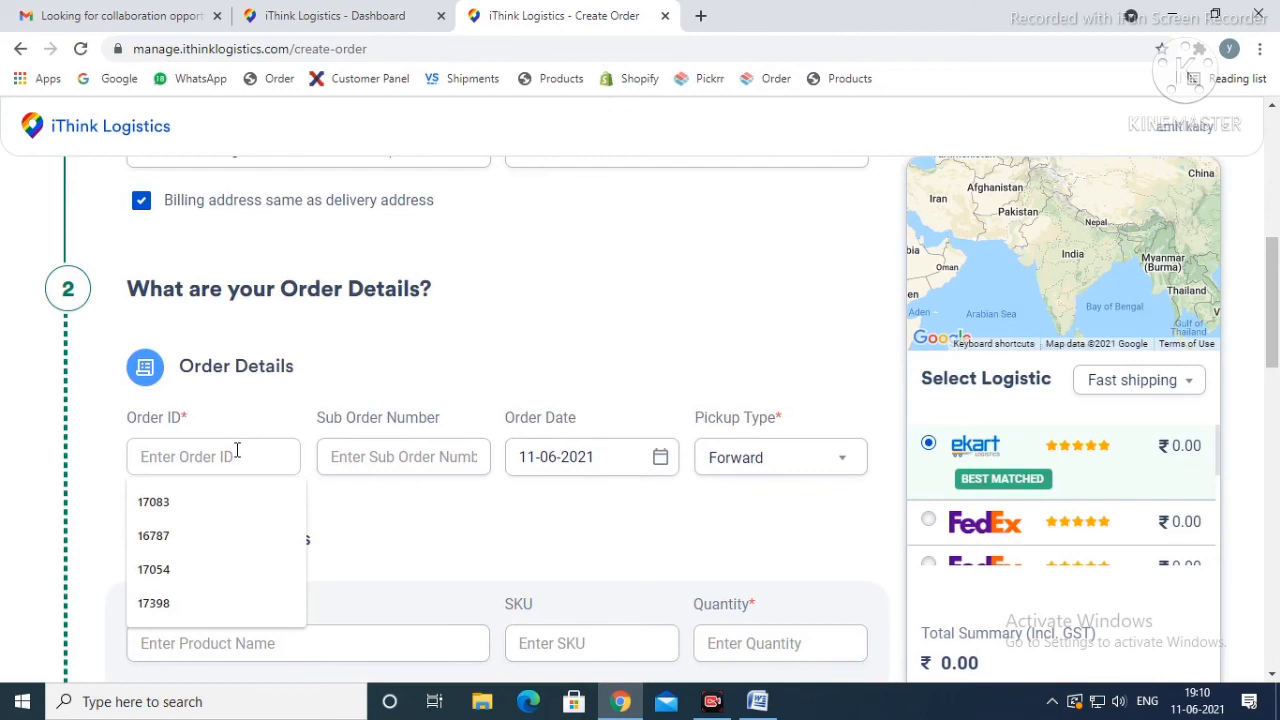
text(114)
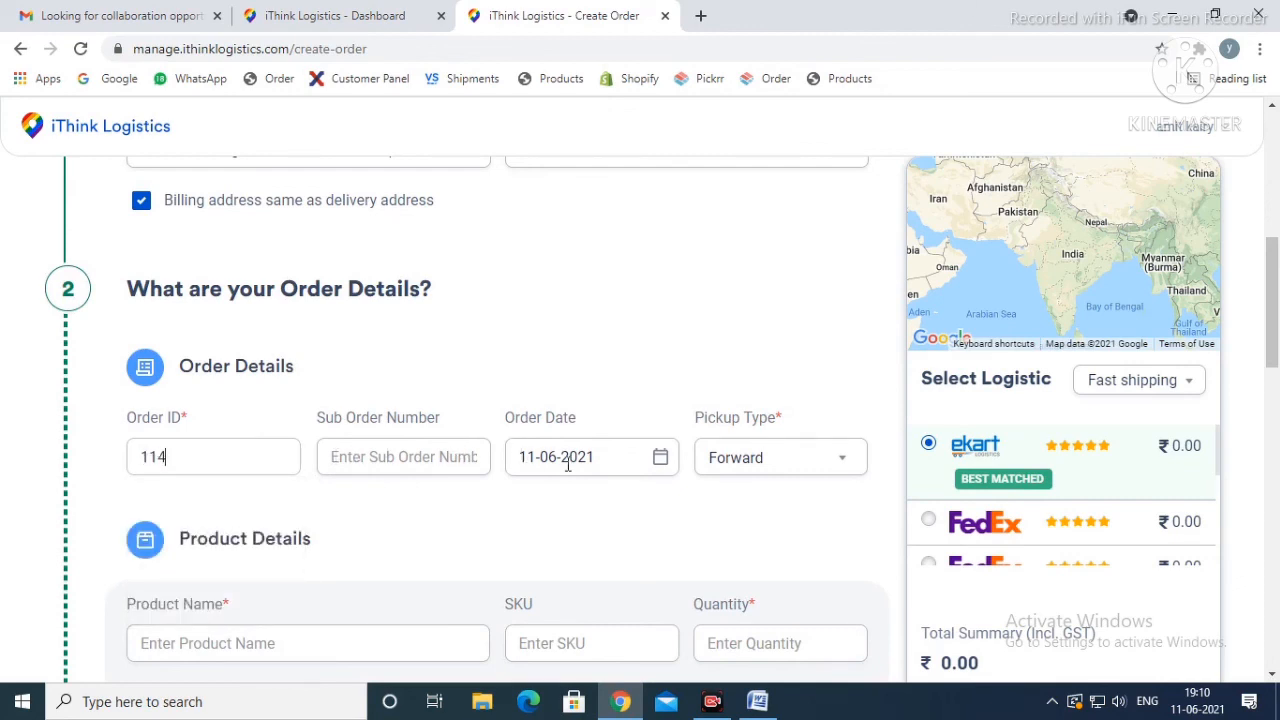
scroll(566, 462, down, 1)
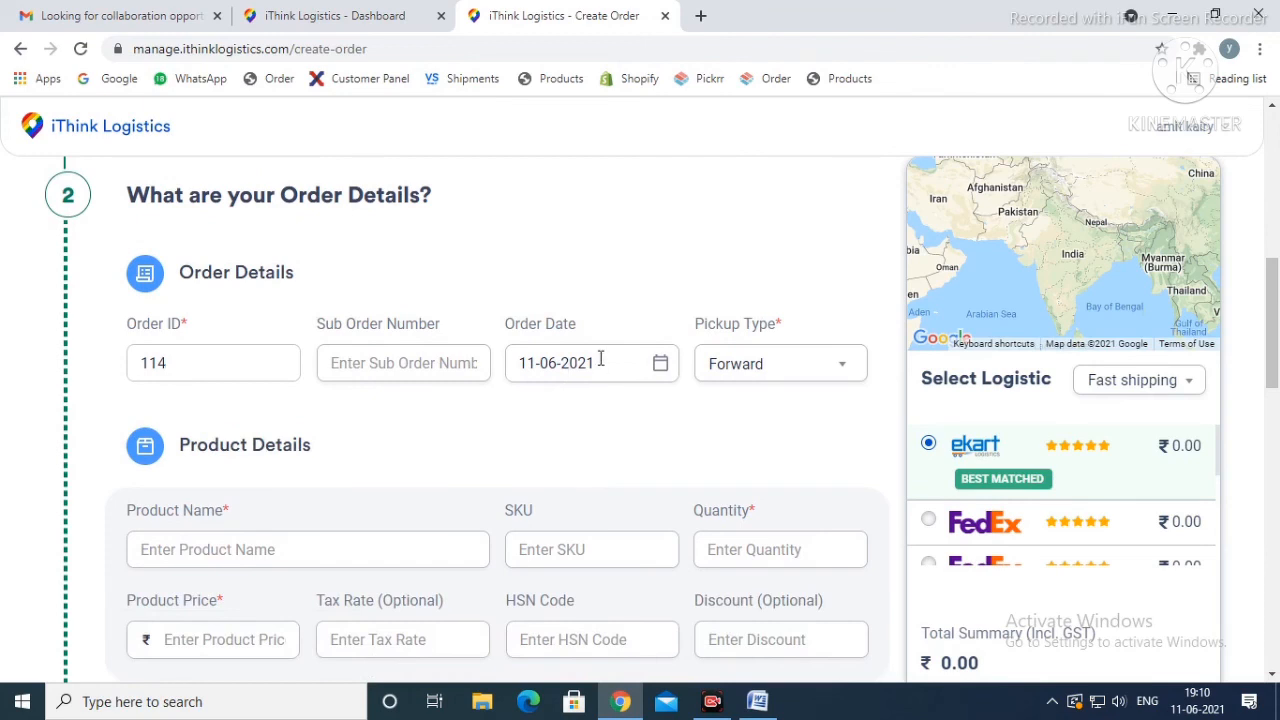
click(731, 372)
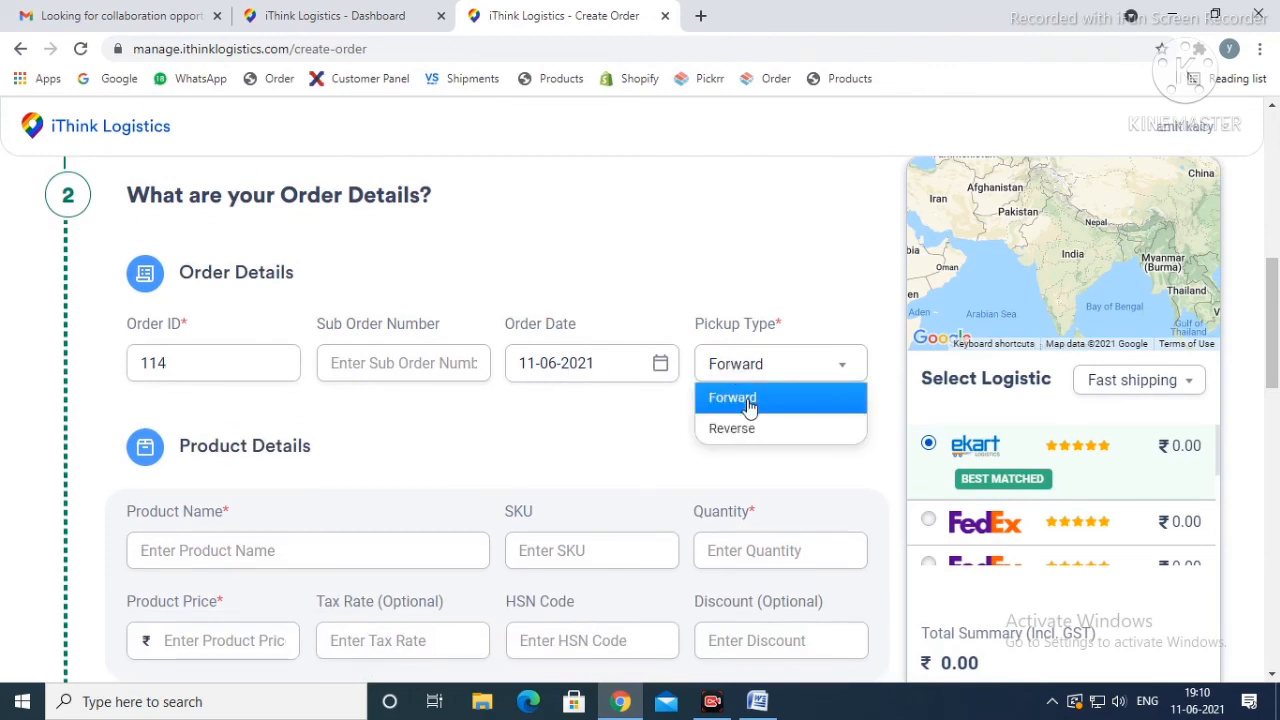
click(748, 401)
click(750, 372)
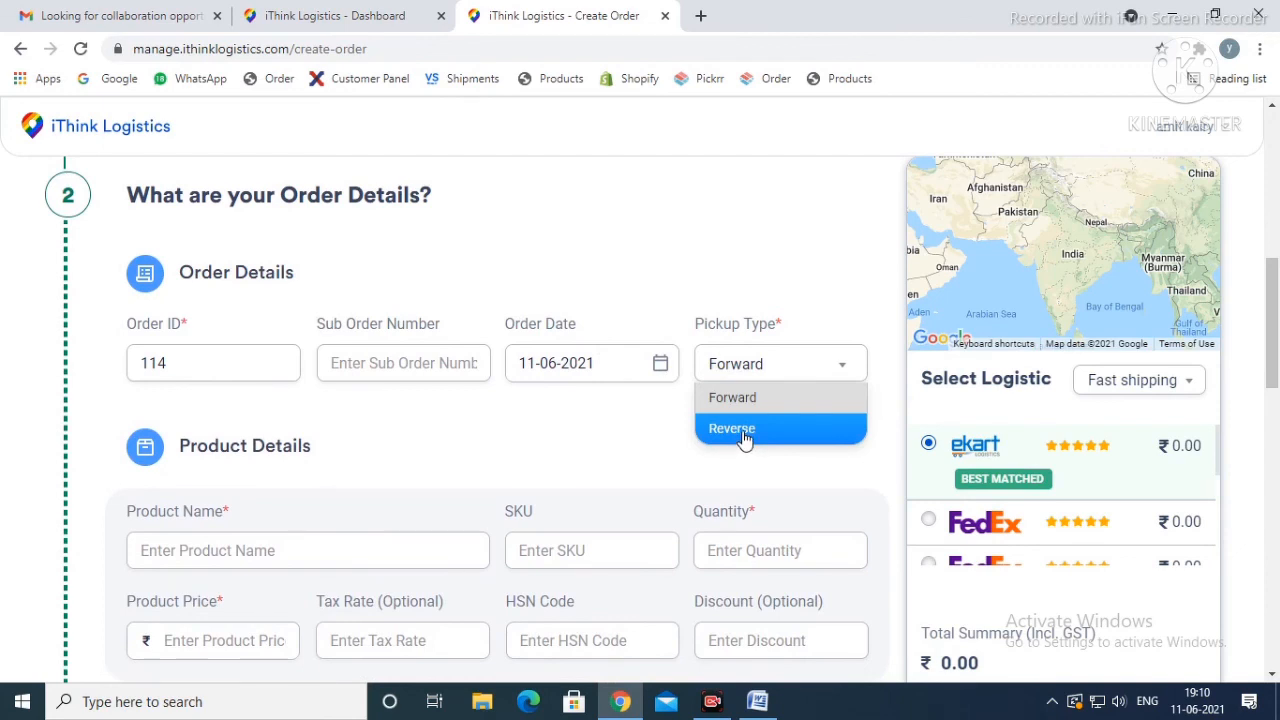
click(743, 400)
Step: Fill in the product details with the name "t shirt", quantity 1 and a product price of ₹690
scroll(414, 480, down, 2)
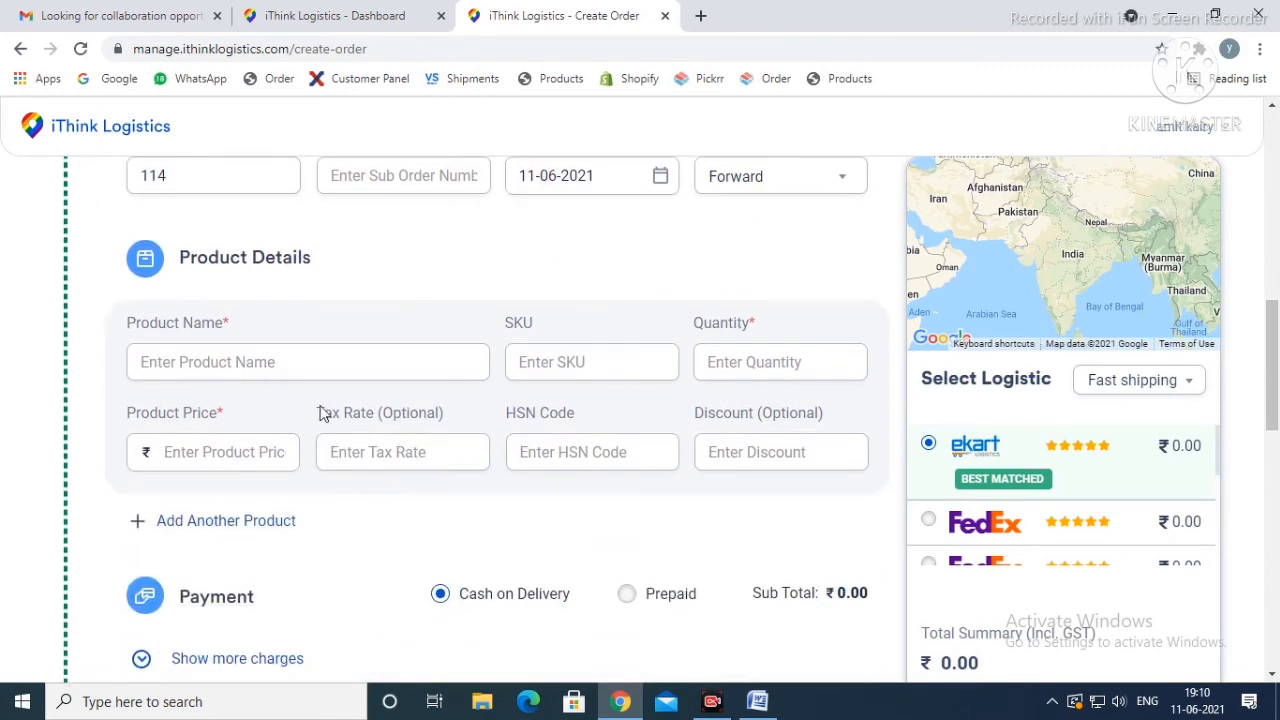
click(271, 358)
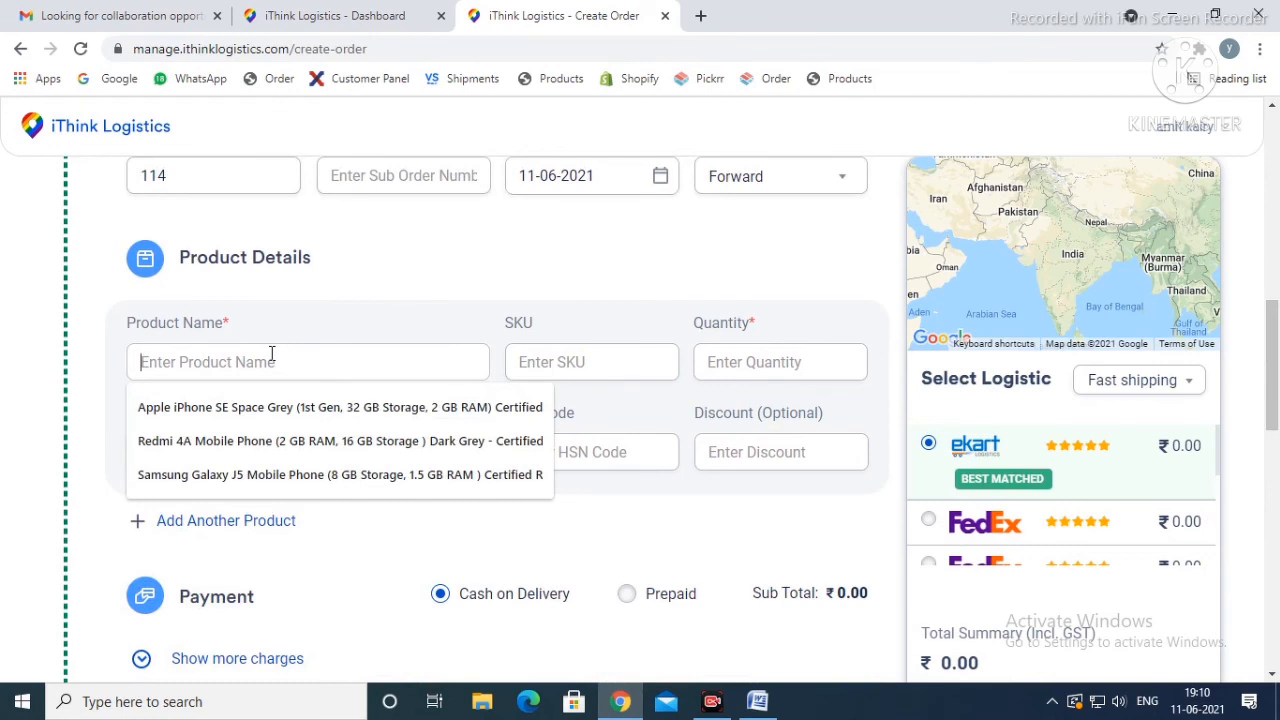
text(t shirt)
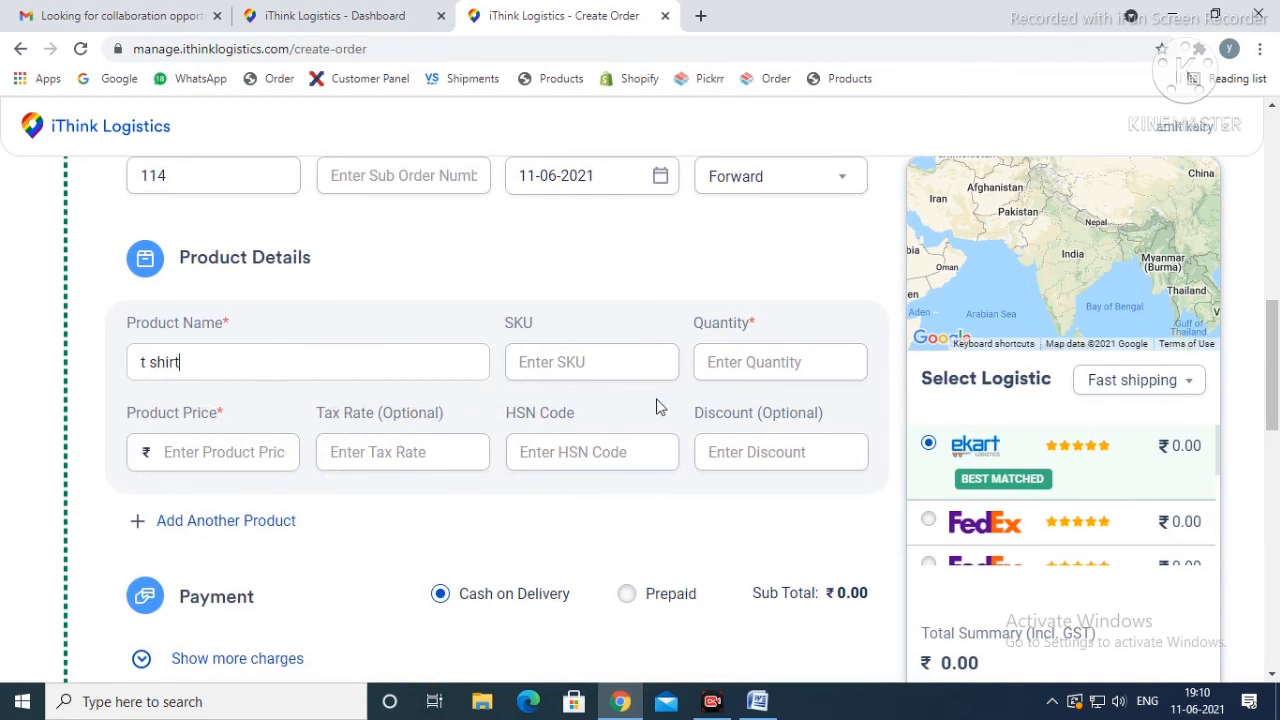
click(740, 362)
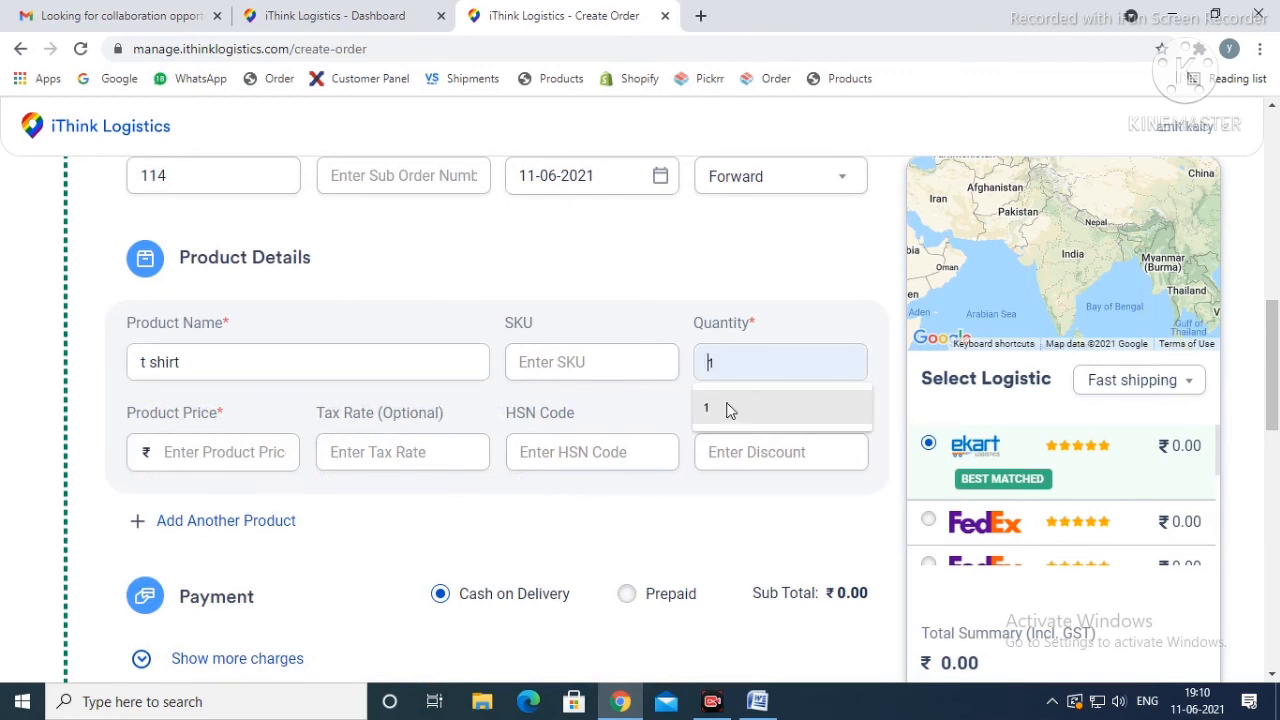
click(726, 408)
click(209, 454)
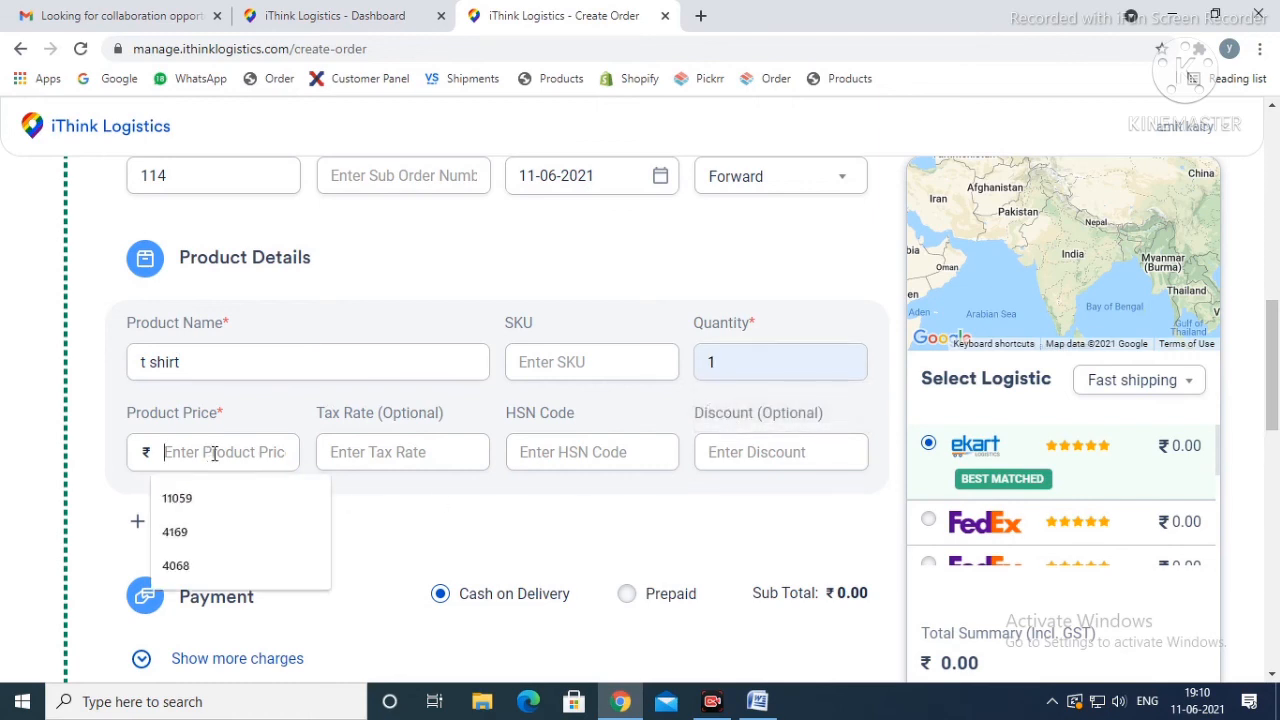
text(690)
Step: Switch the order's payment method to Prepaid and back to Cash on Delivery
scroll(214, 453, down, 2)
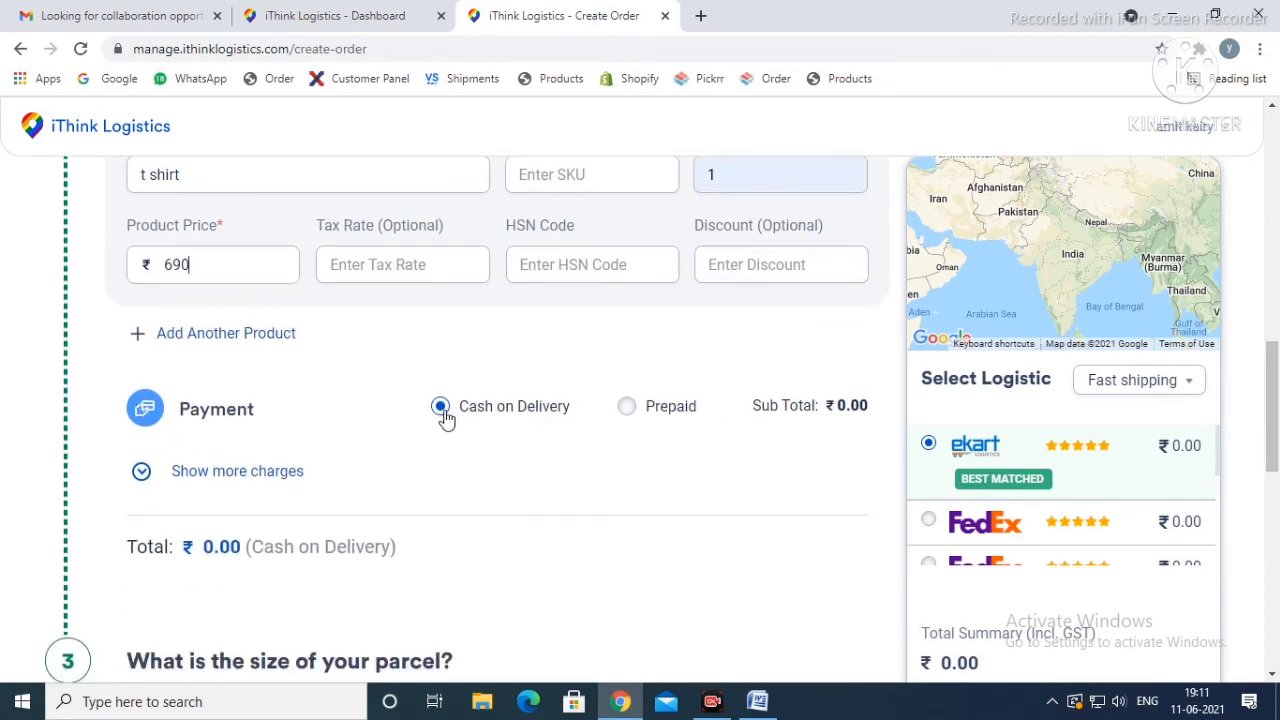
click(631, 411)
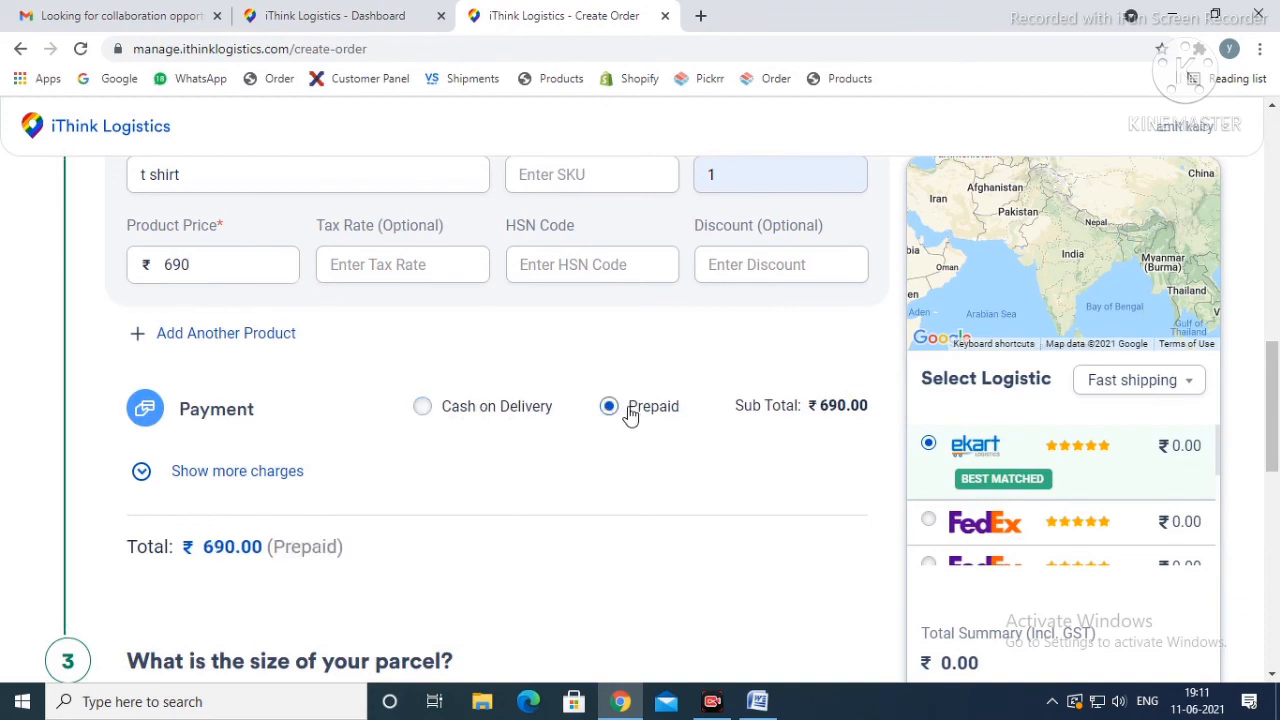
click(422, 408)
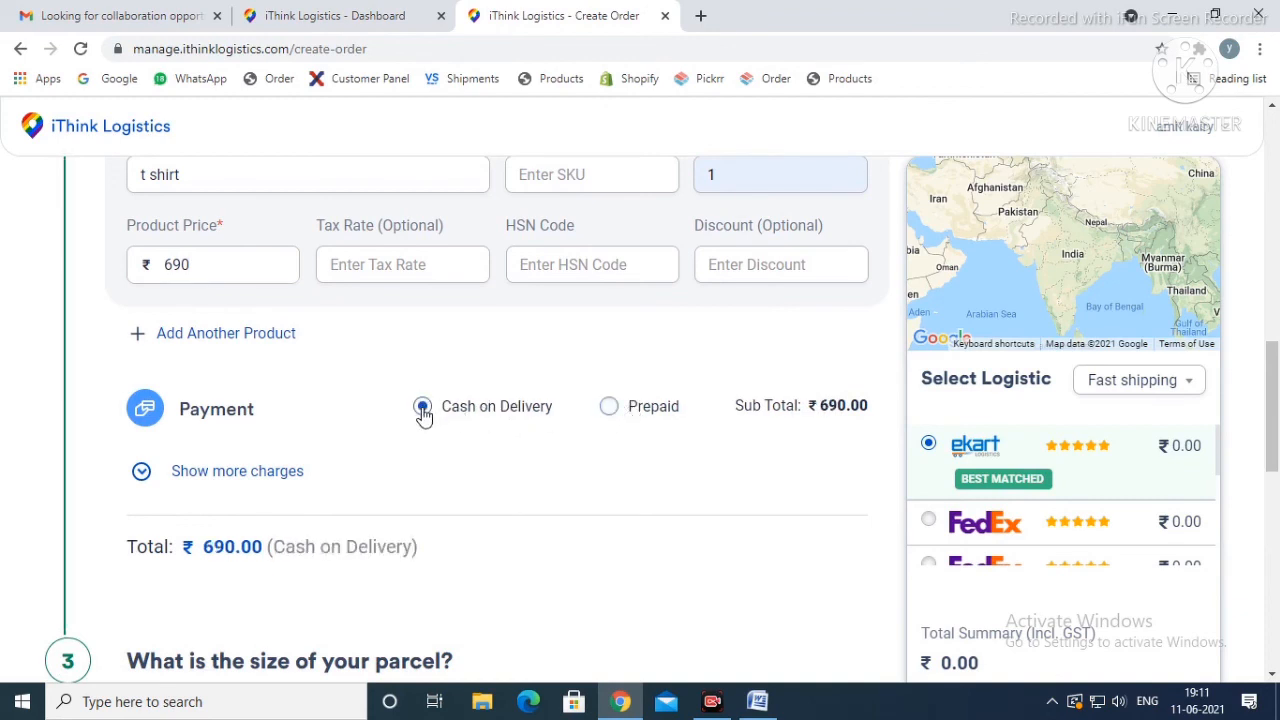
Step: Set the parcel size to length 14 cm, width 11 cm and height 10 cm, with a physical weight of 0.340 kg
scroll(423, 435, down, 4)
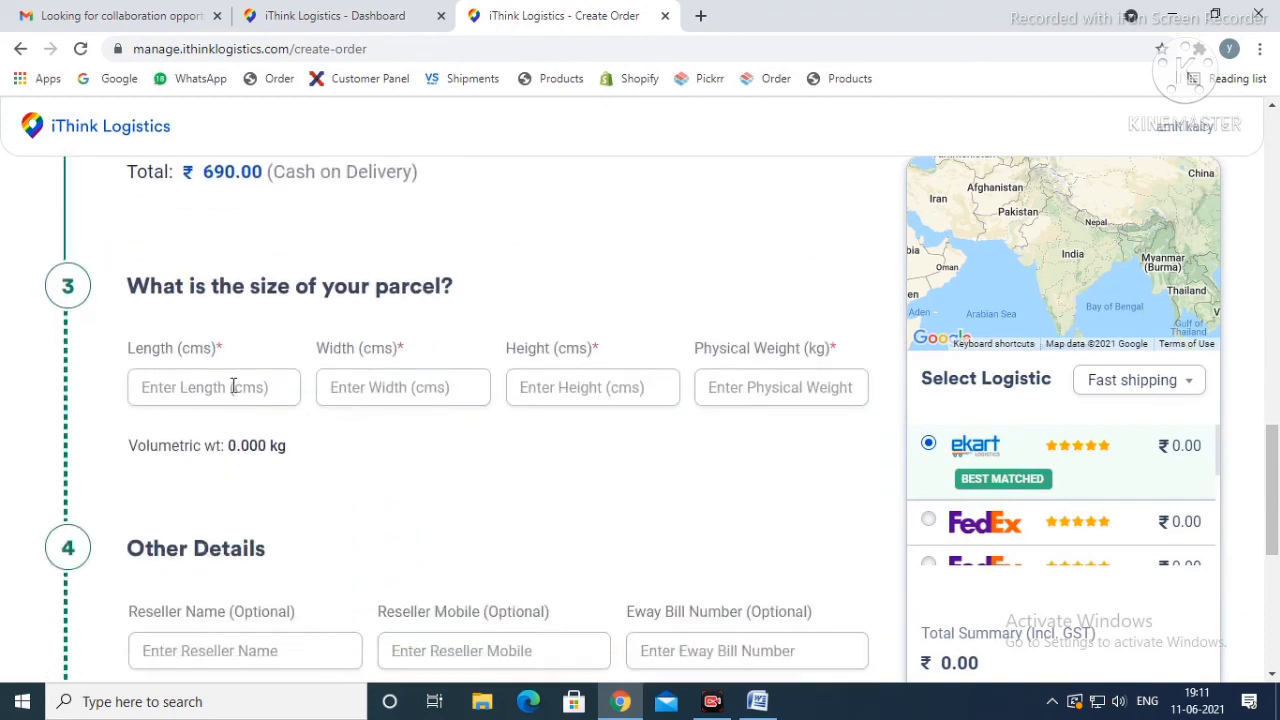
click(233, 386)
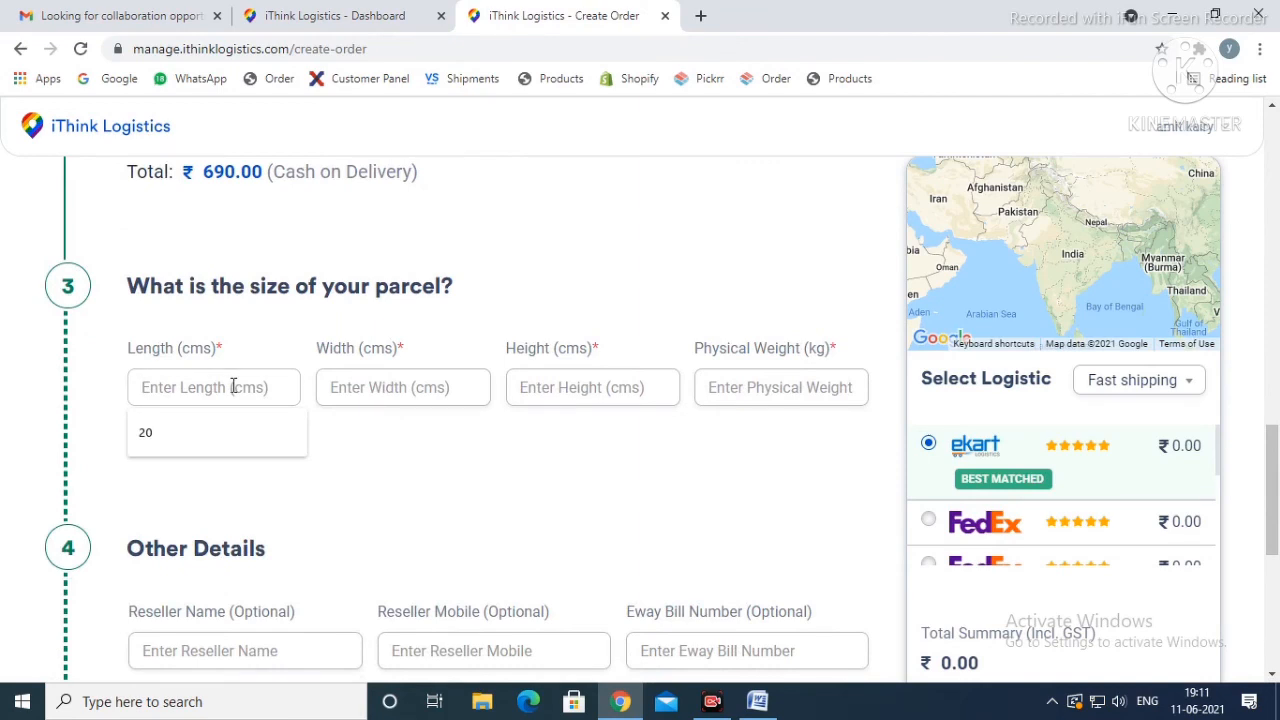
text(14)
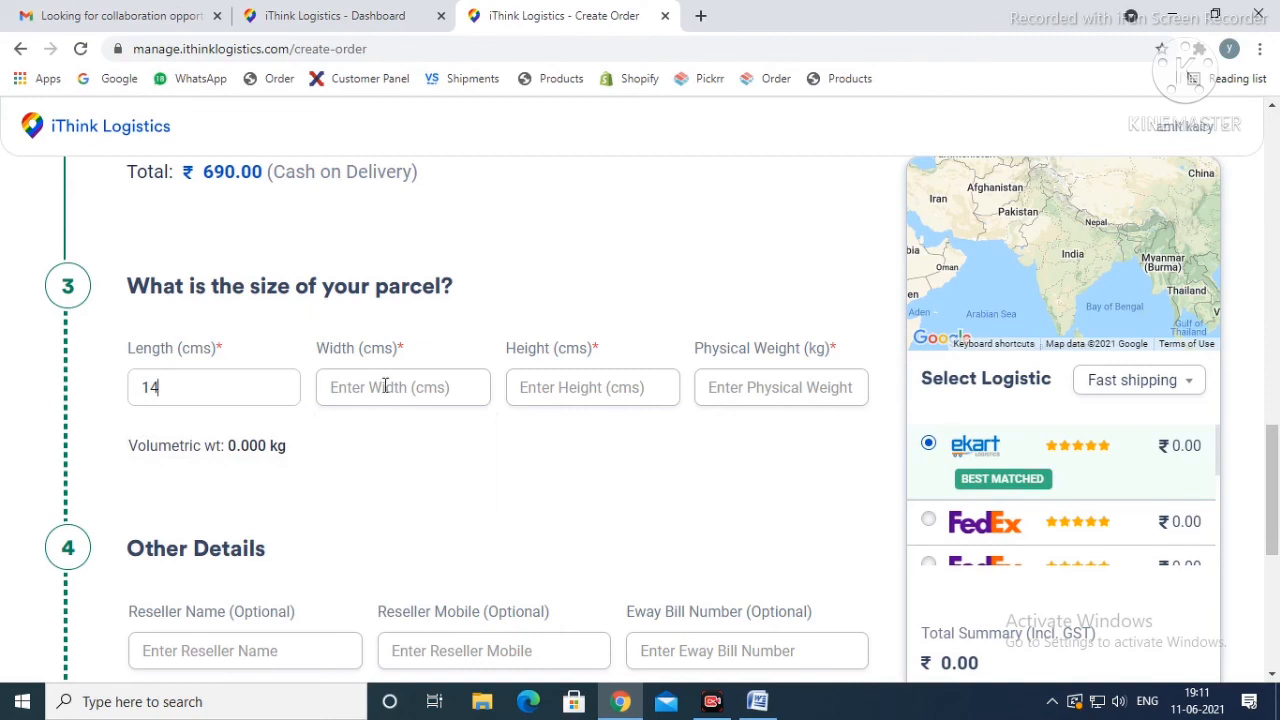
click(385, 386)
text(11)
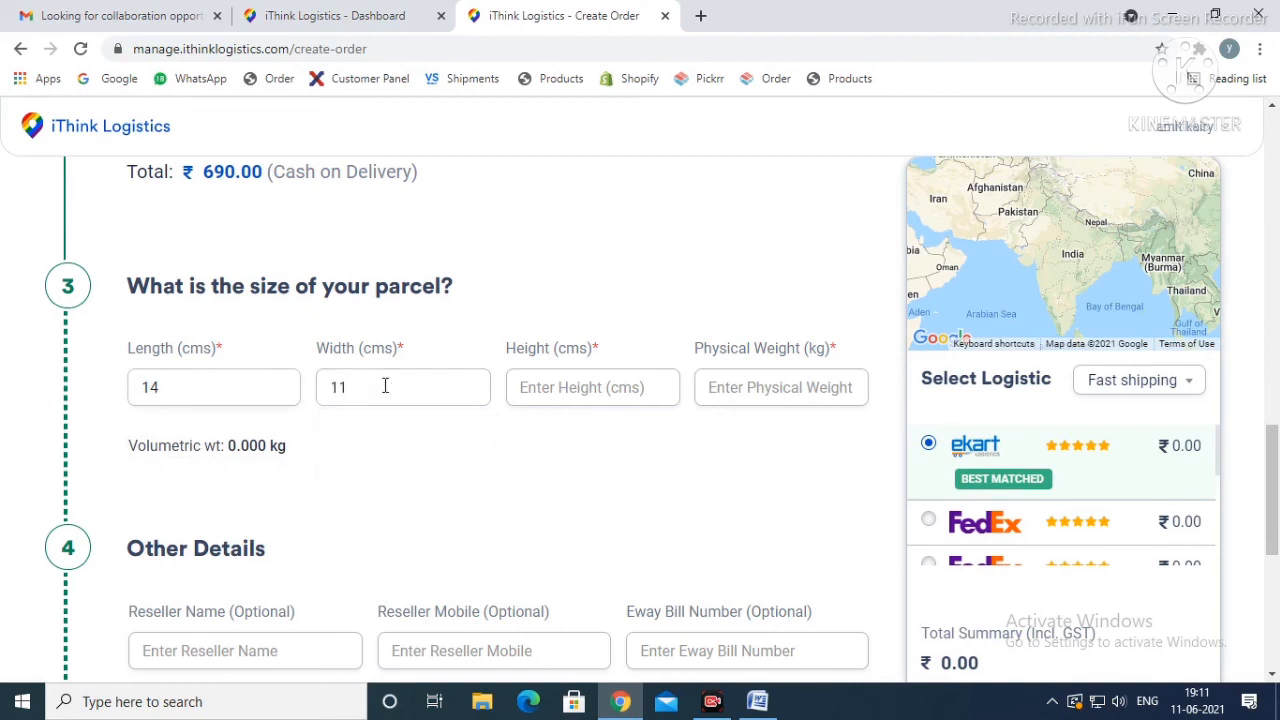
click(545, 390)
text(10)
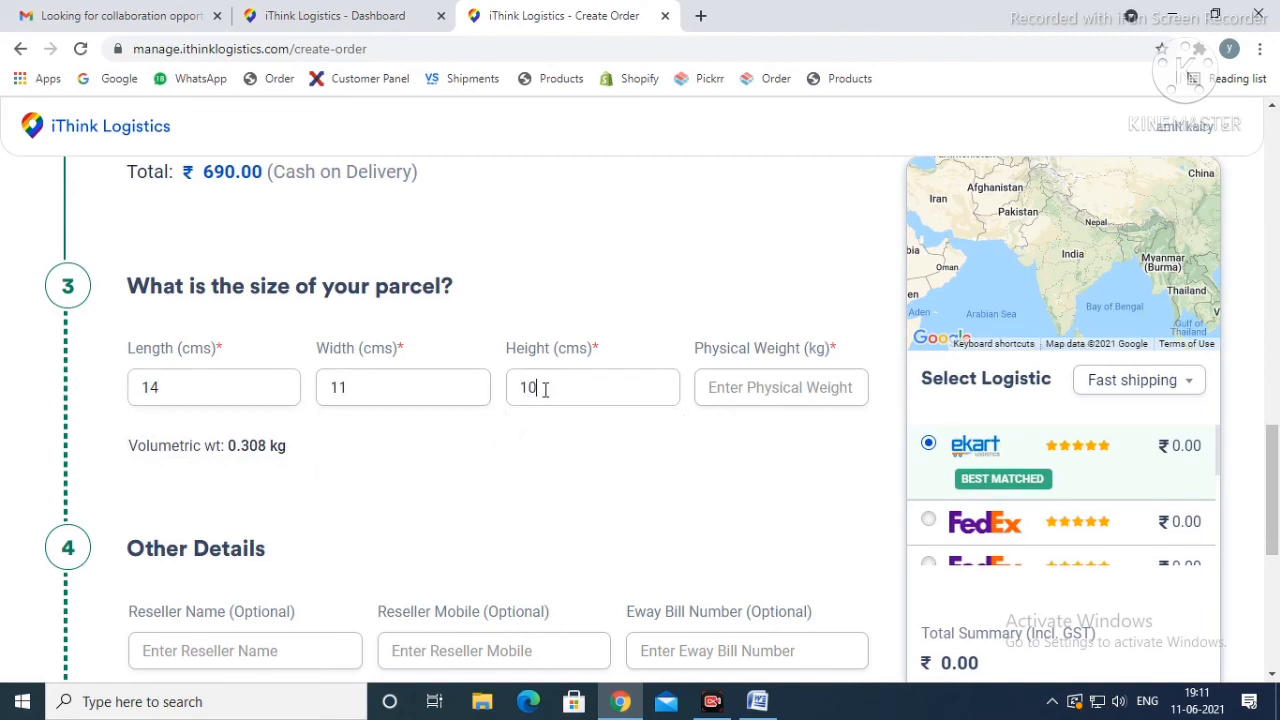
click(735, 387)
text(0)
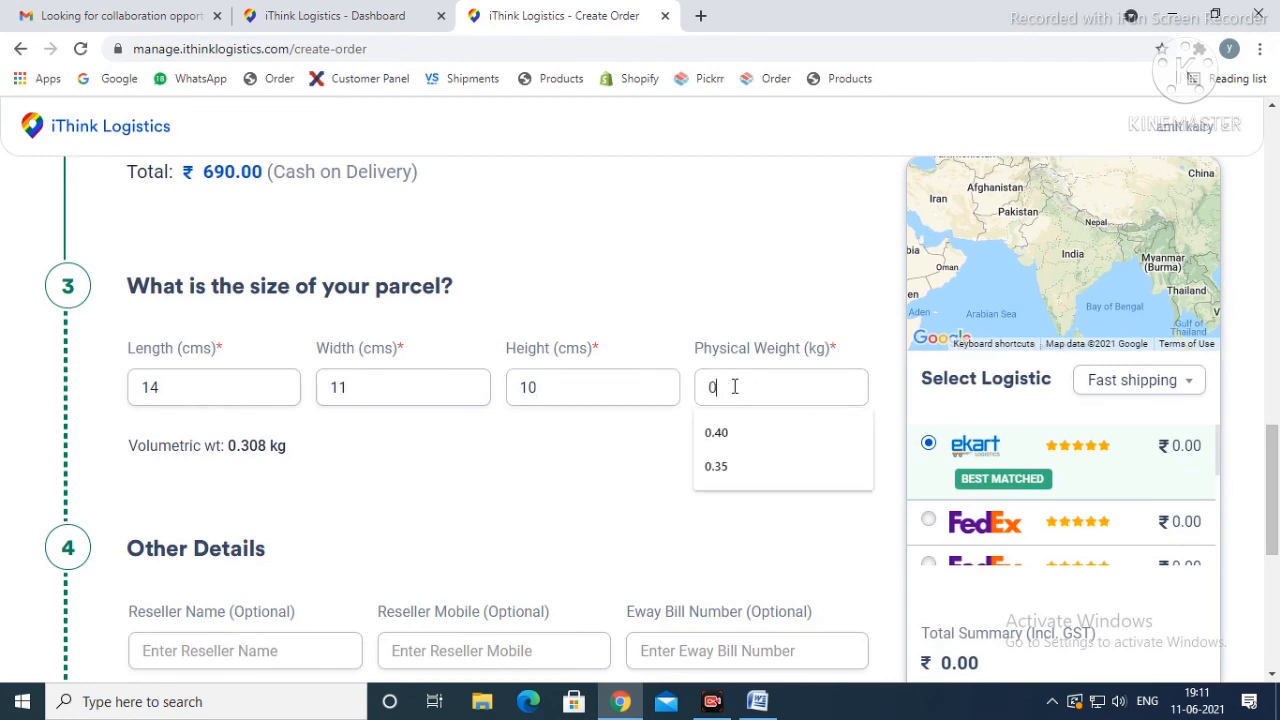
text(.320)
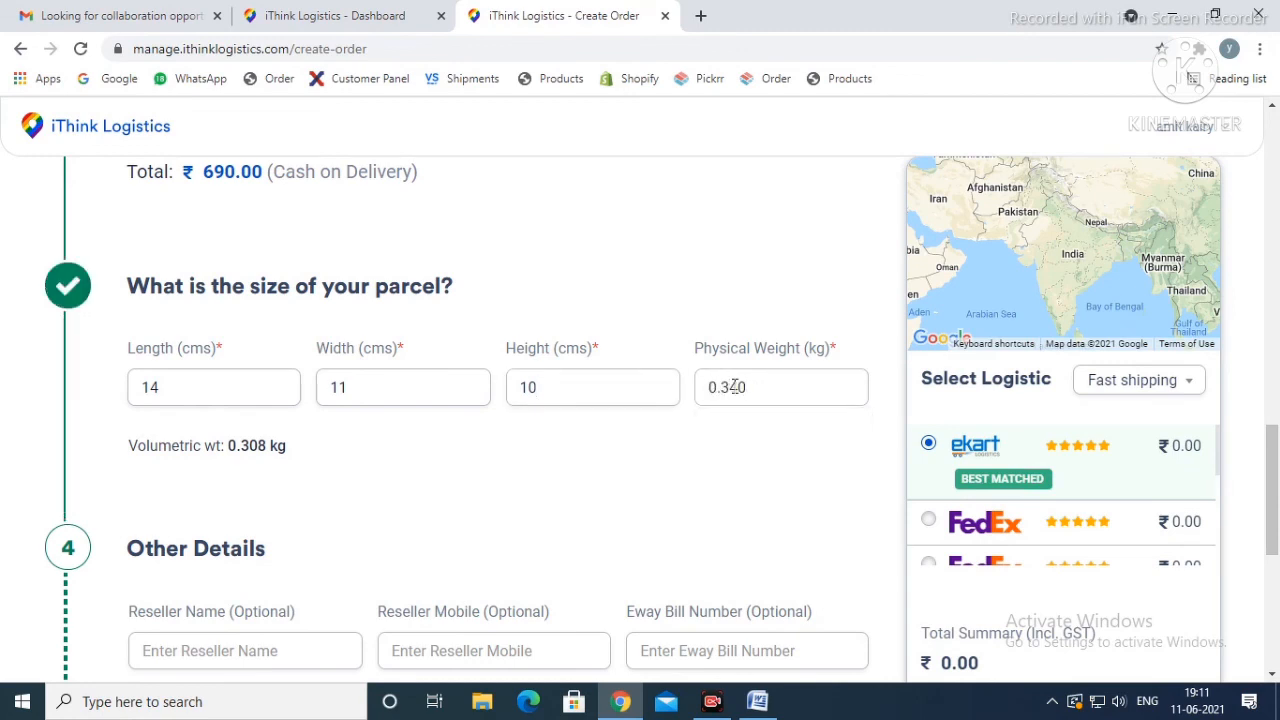
scroll(735, 387, down, 2)
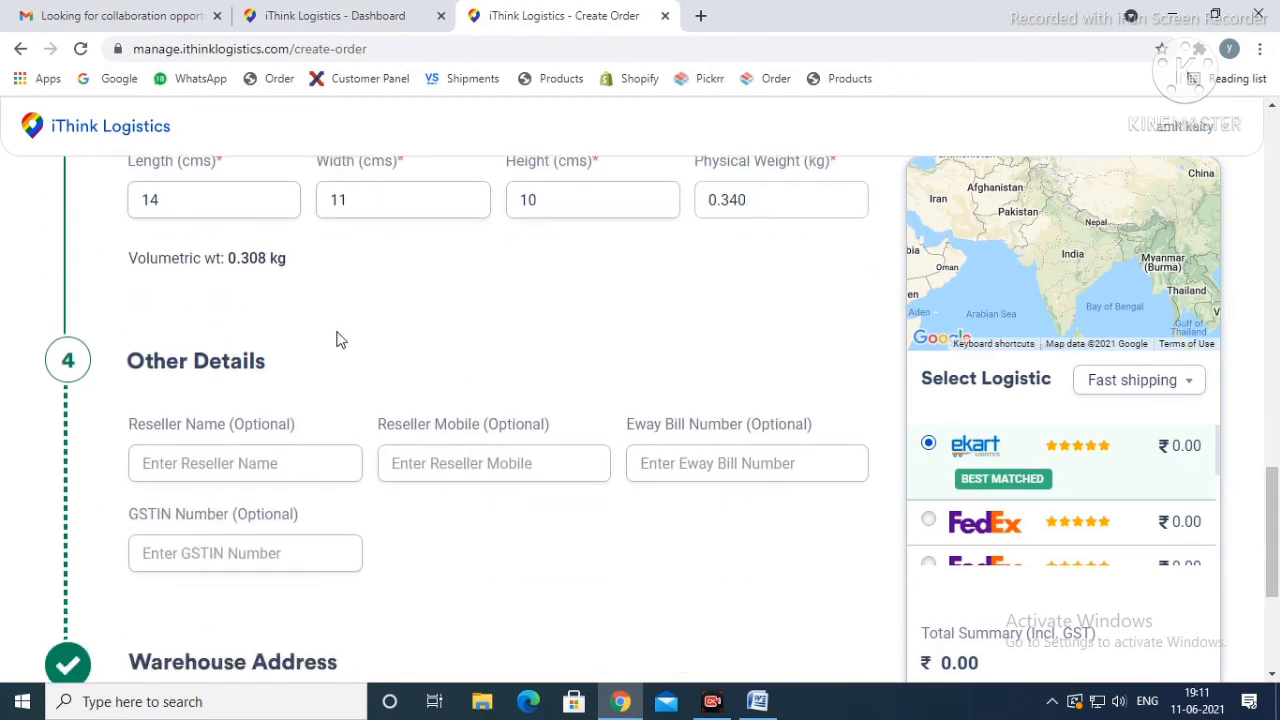
Step: Highlight the calculated volumetric weight below the parcel dimensions to check it against the physical weight
drag(128, 262, 306, 261)
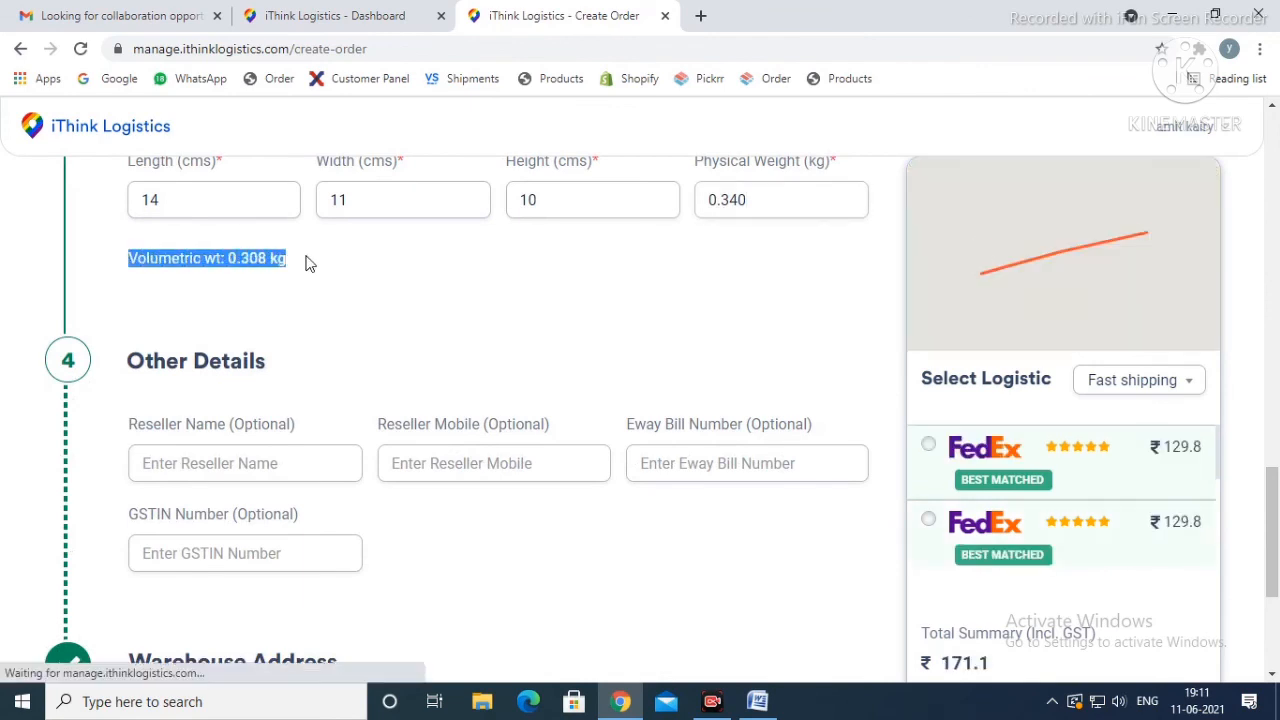
click(285, 259)
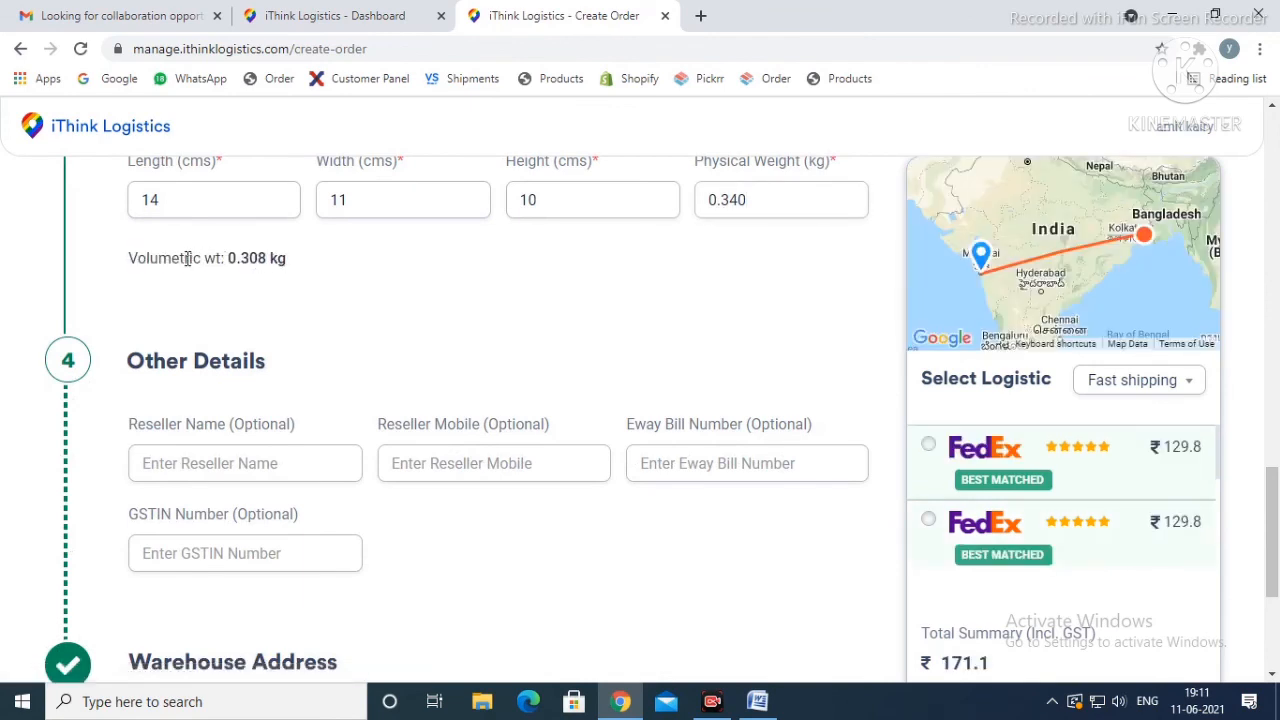
drag(132, 258, 368, 265)
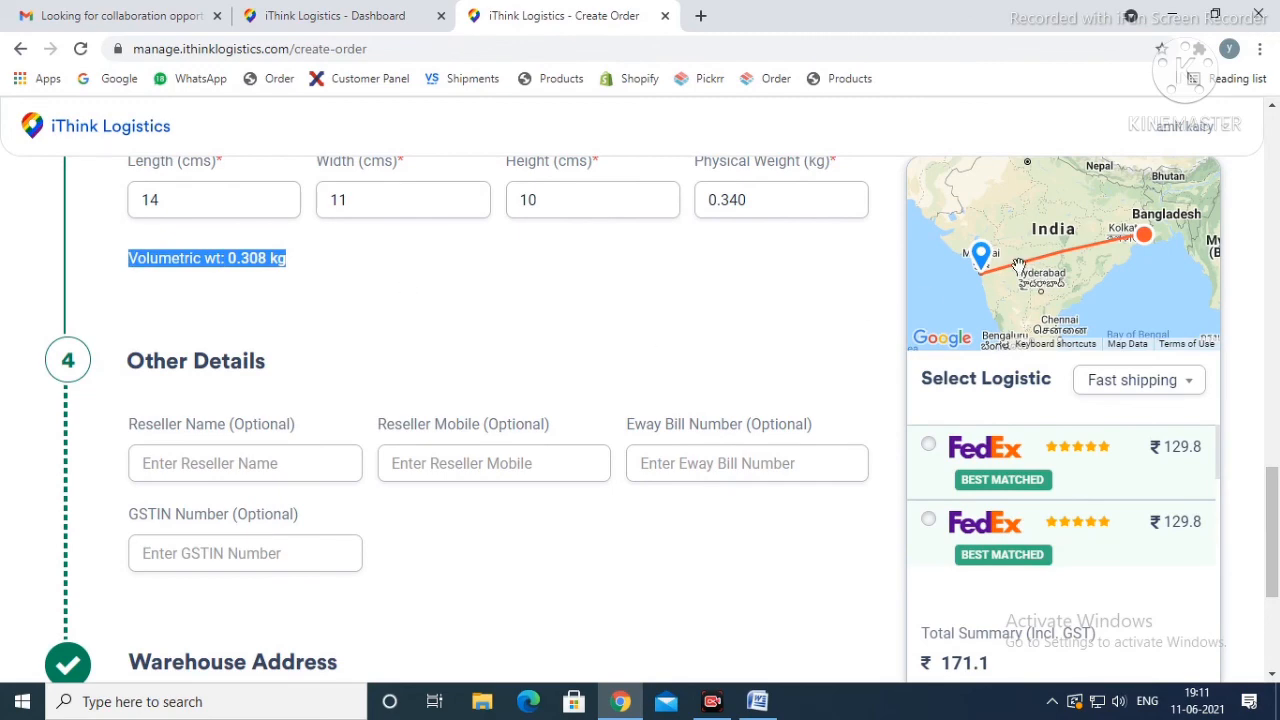
scroll(1093, 368, down, 2)
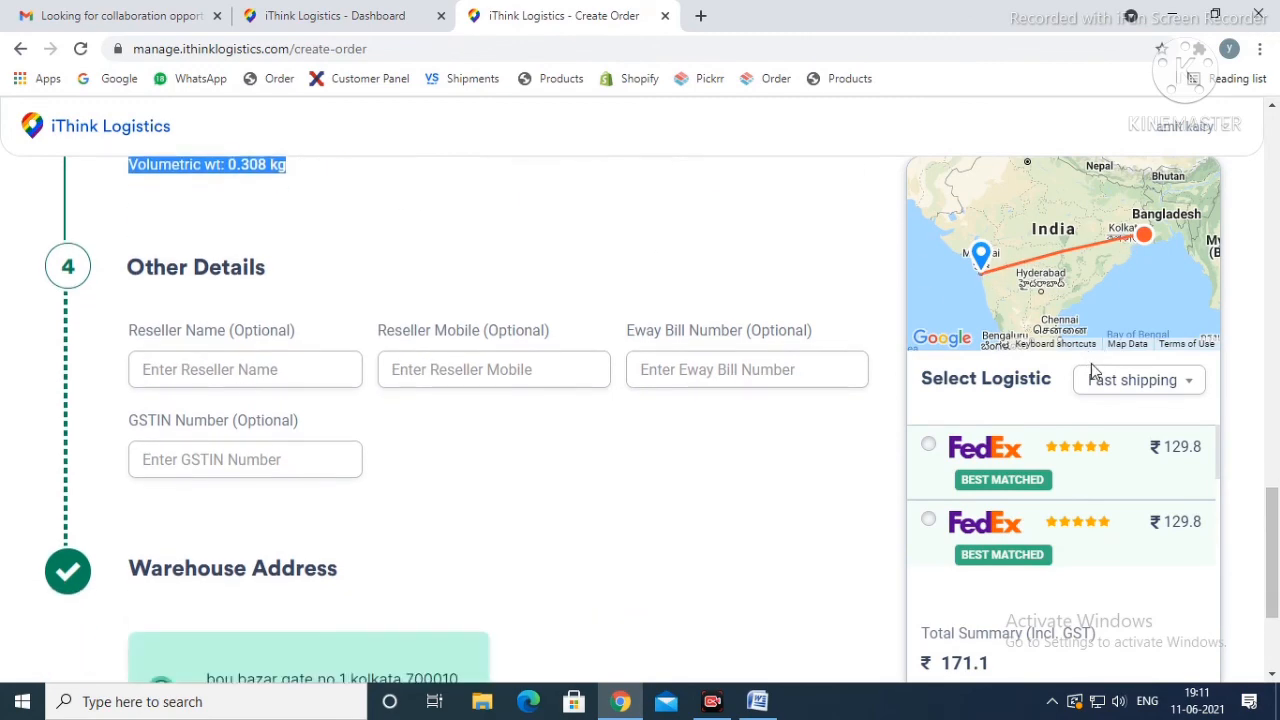
scroll(1040, 460, up, 2)
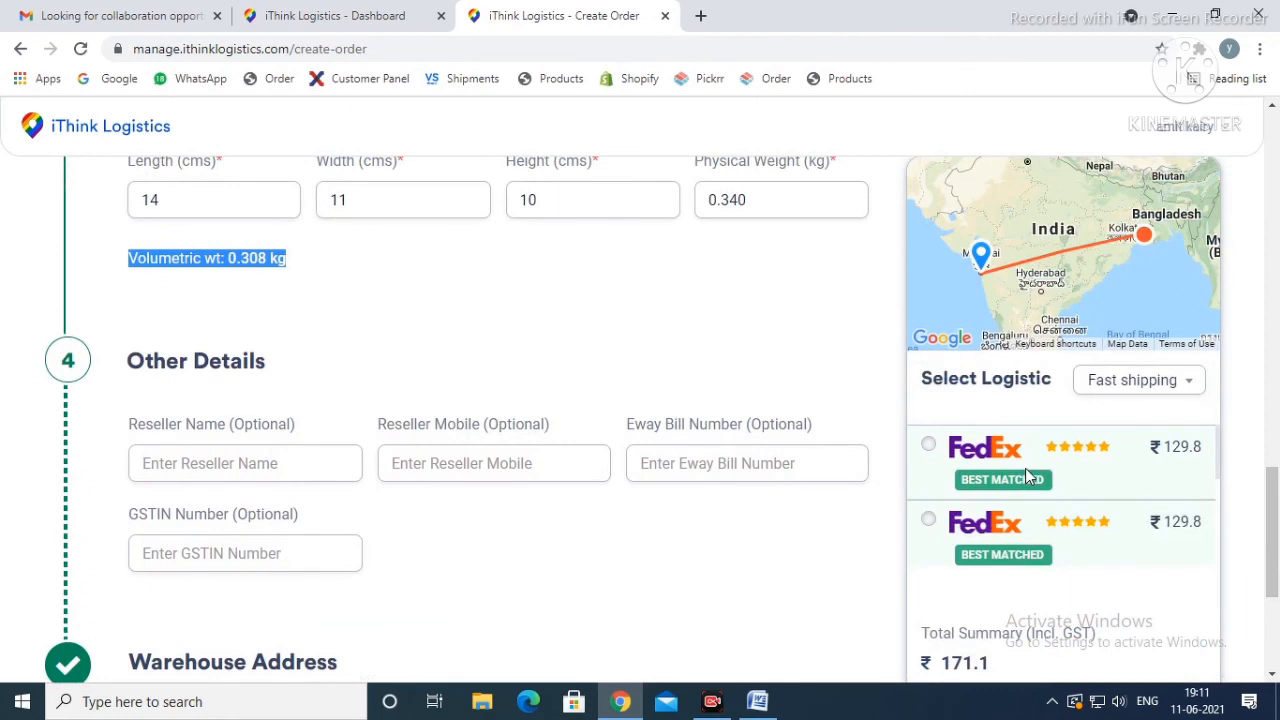
Step: Sort the courier options by Cheapest and review their Cash on Delivery shipping rates
click(1148, 384)
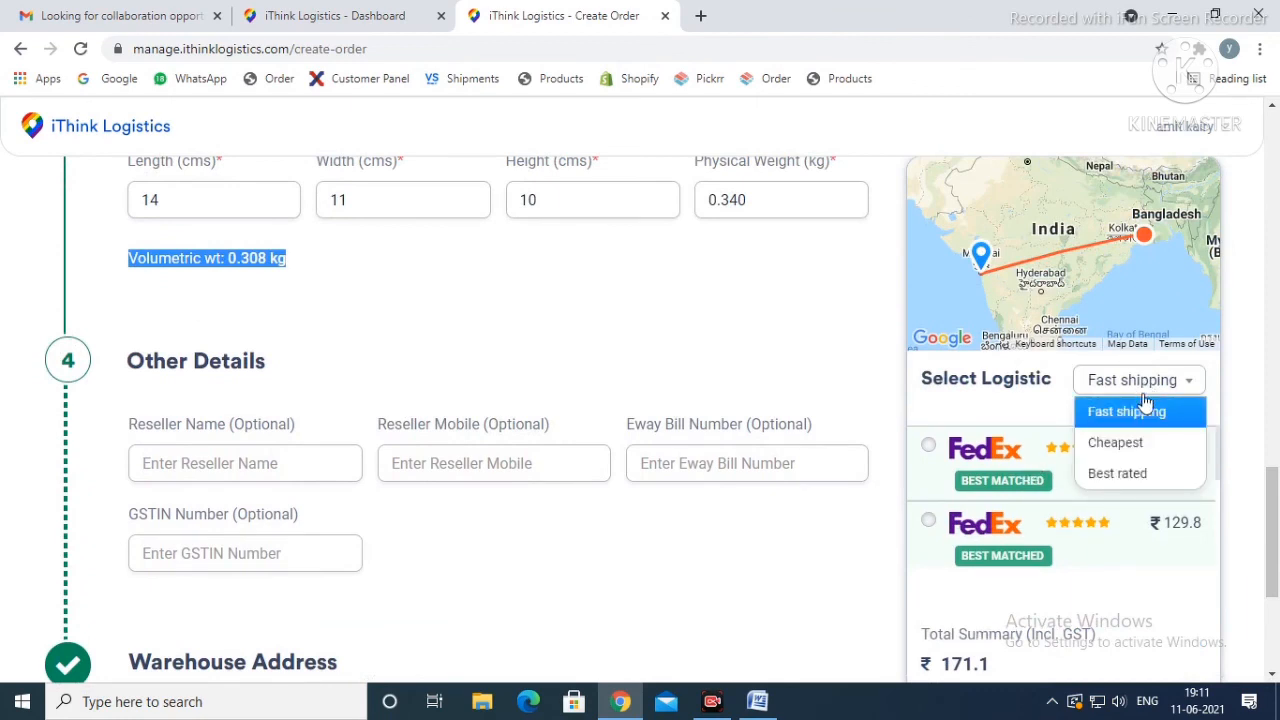
click(1120, 446)
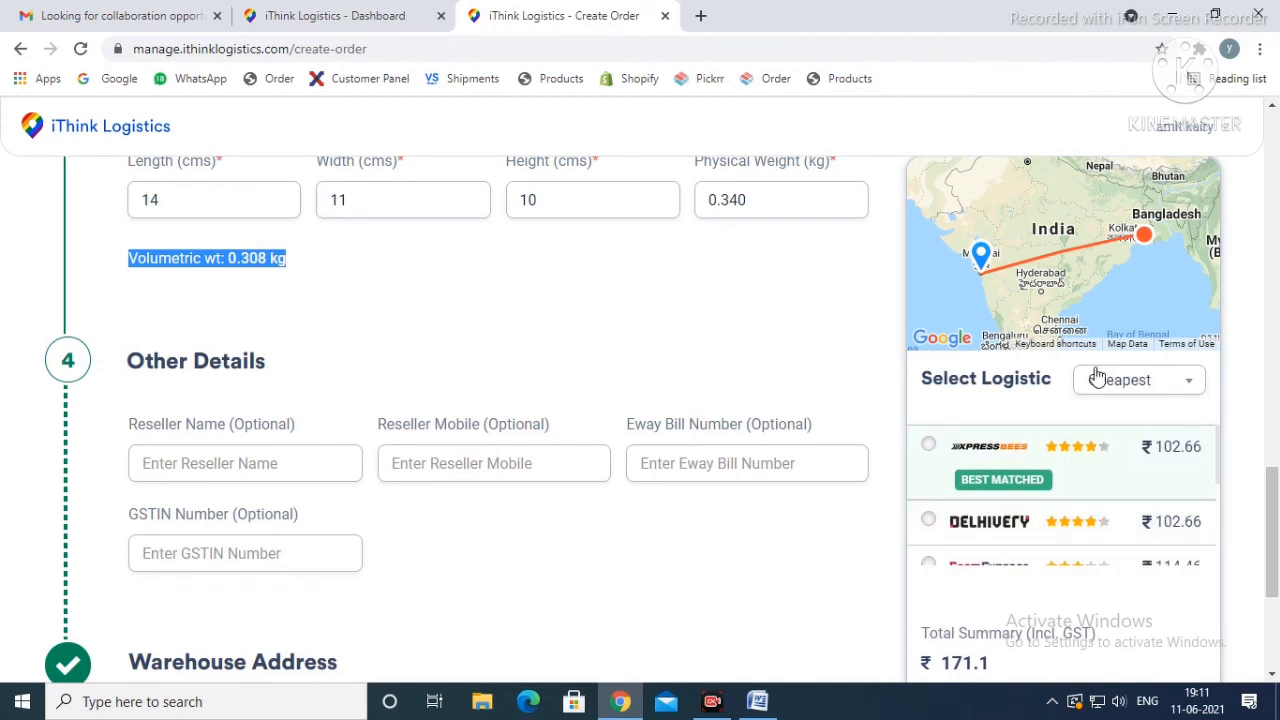
scroll(1072, 320, down, 2)
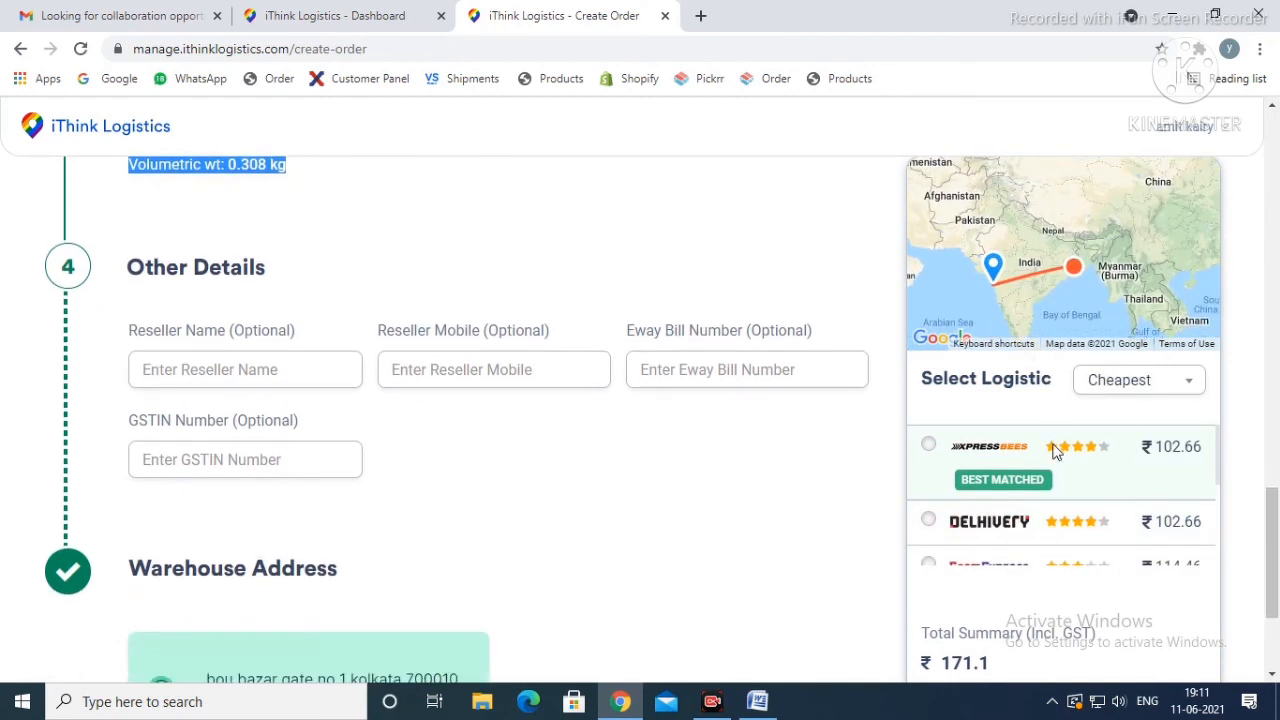
scroll(1057, 450, down, 3)
scroll(1076, 490, up, 3)
scroll(1250, 340, down, 2)
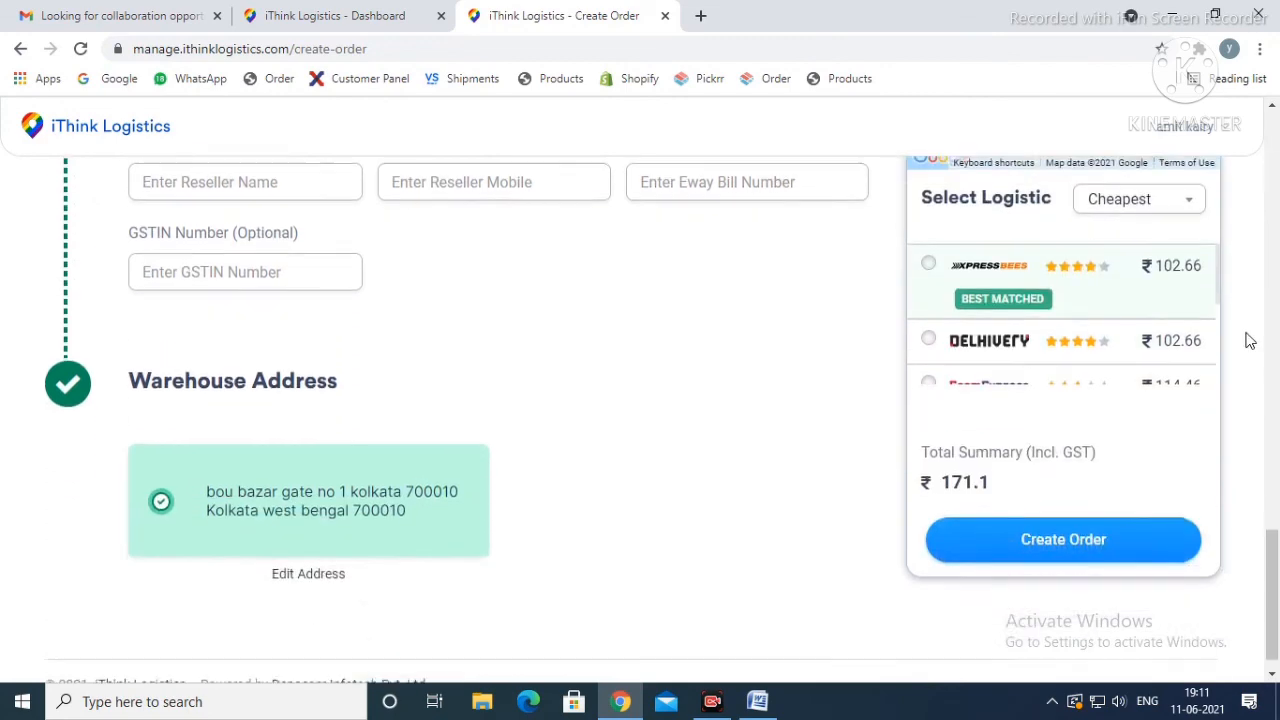
scroll(1068, 370, up, 3)
scroll(1088, 512, up, 8)
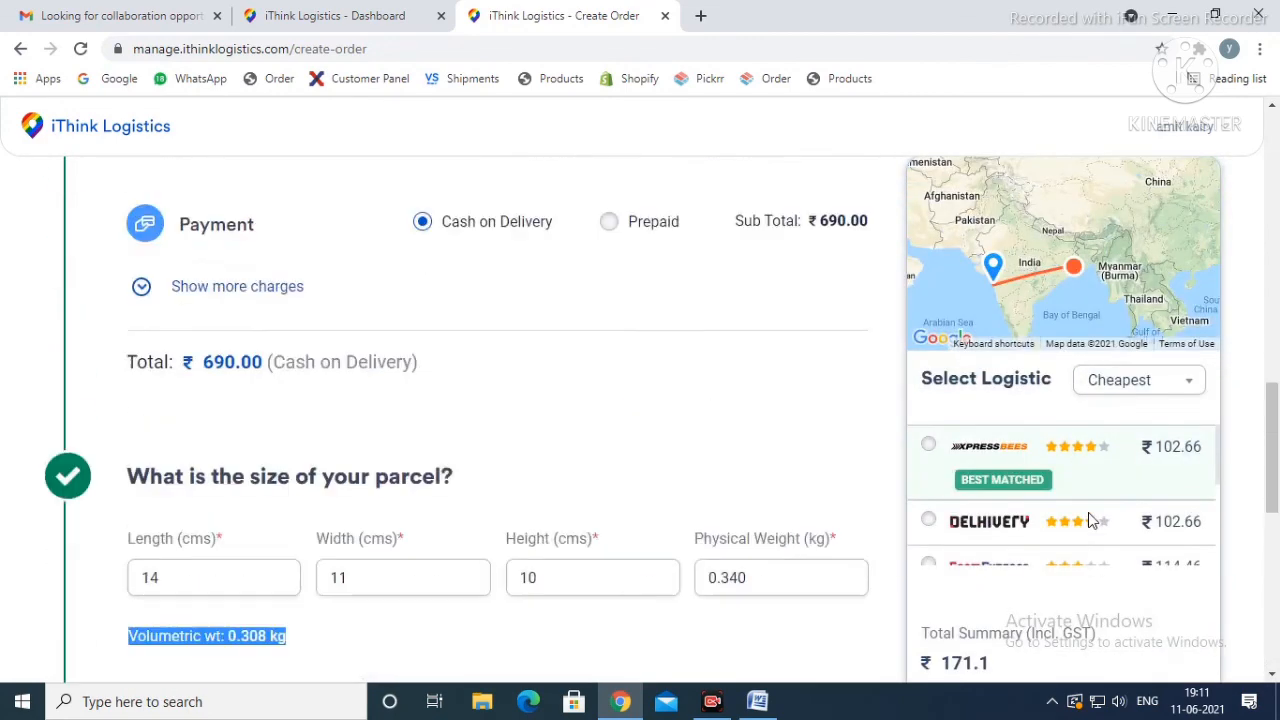
scroll(1088, 512, down, 3)
scroll(1091, 509, down, 8)
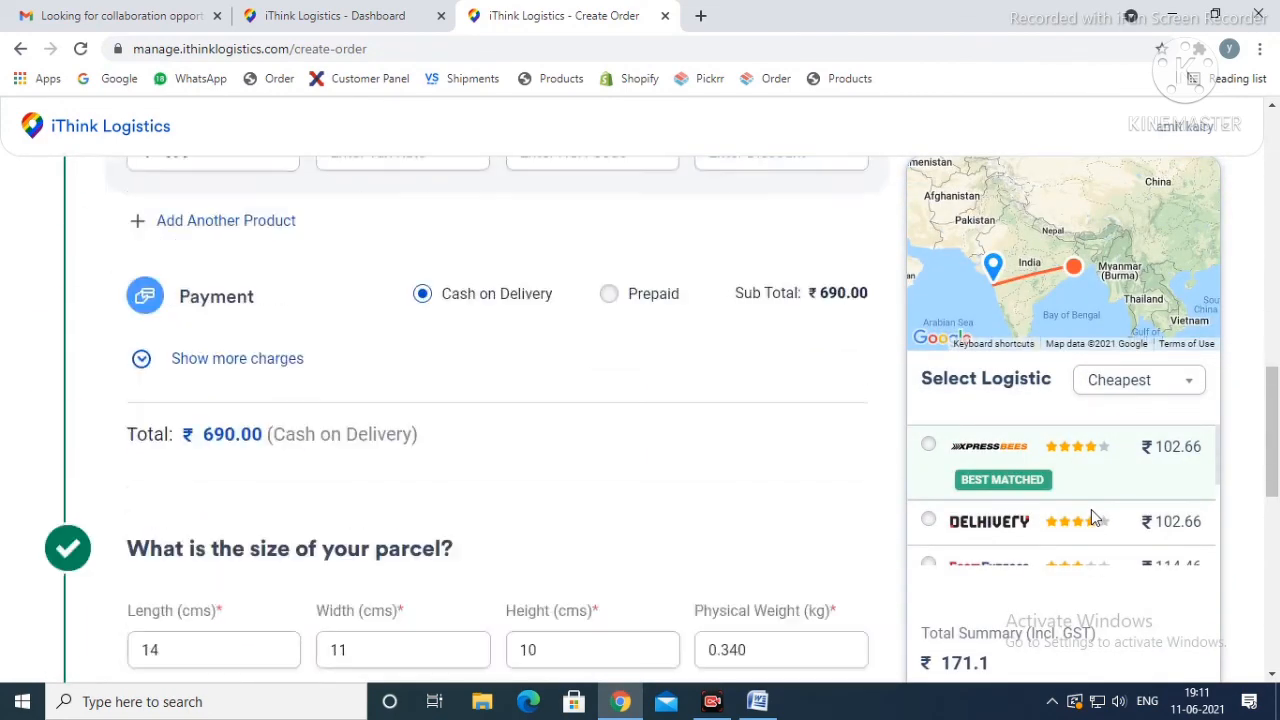
scroll(1150, 500, up, 4)
scroll(1222, 530, up, 6)
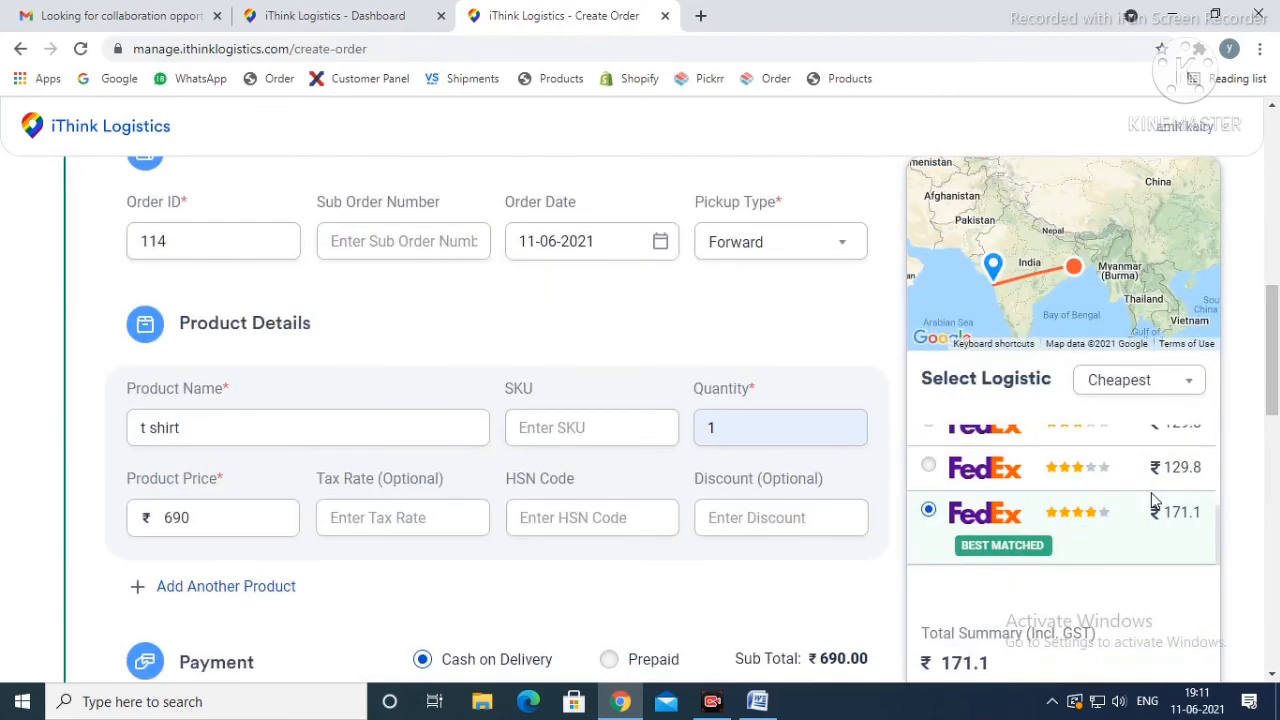
drag(1218, 535, 1220, 443)
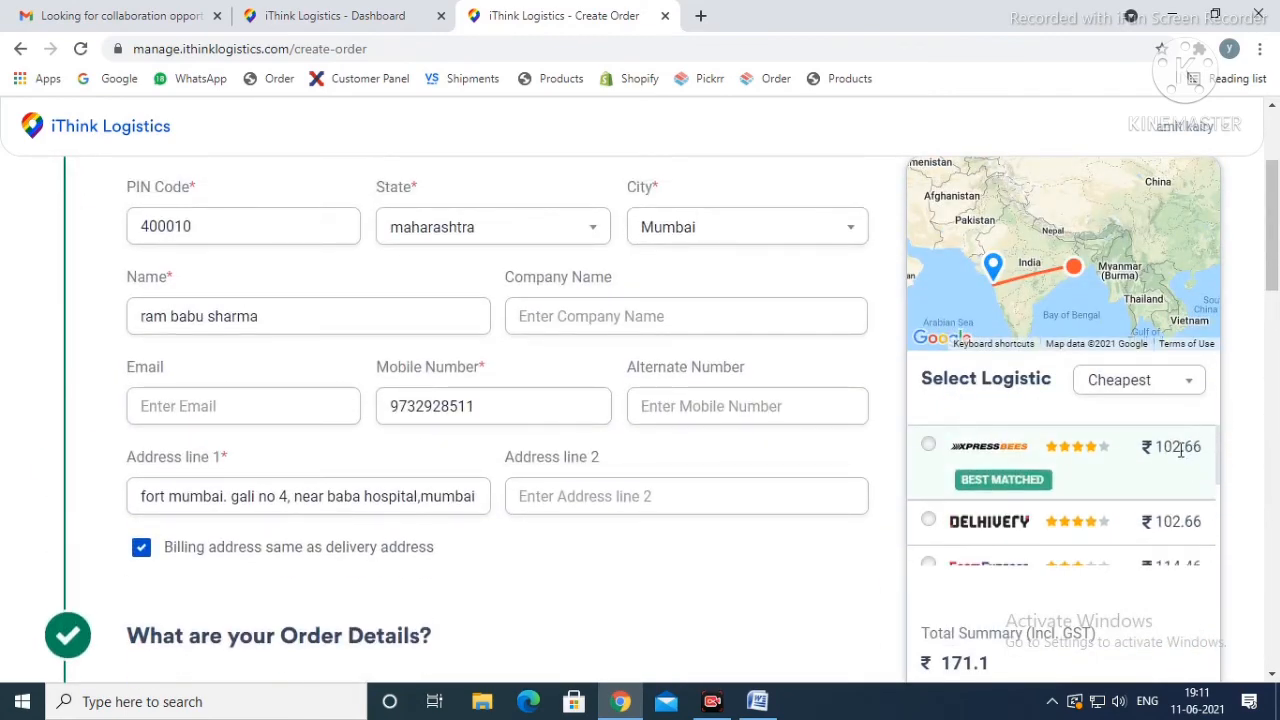
Step: Switch the order's payment method to Prepaid and compare the courier rates in the Cheapest order
scroll(704, 462, up, 2)
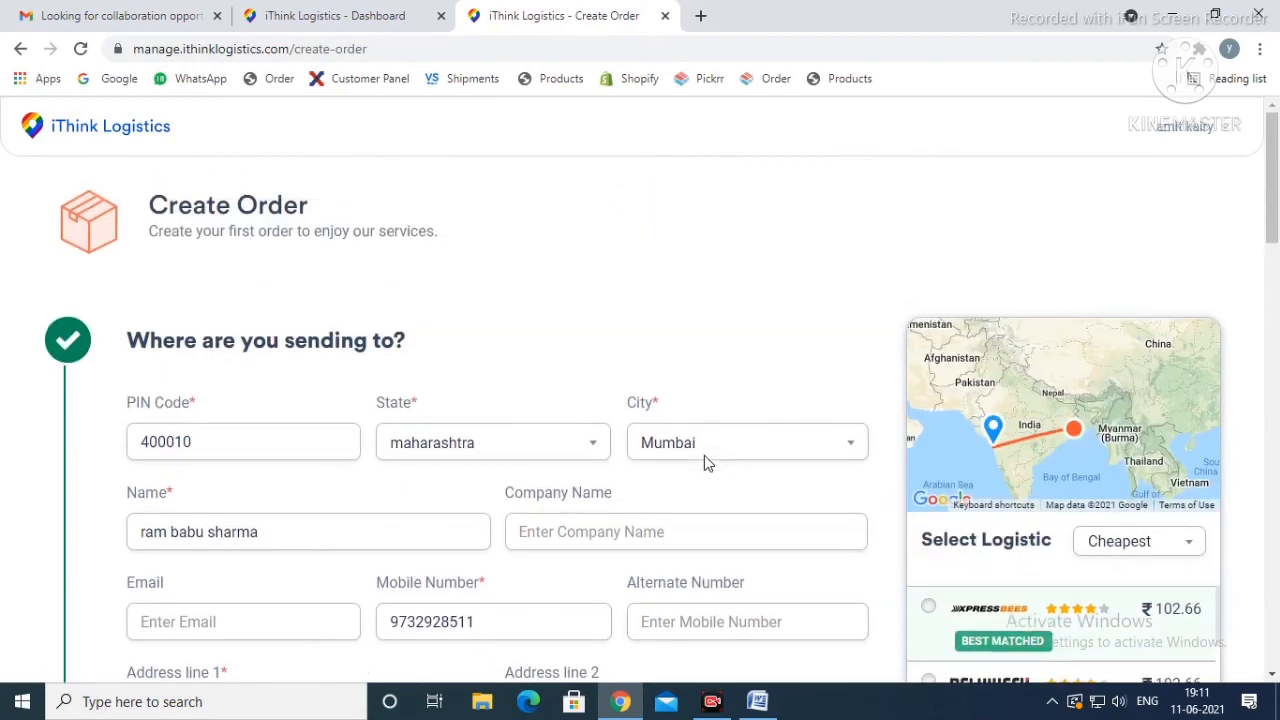
scroll(704, 460, down, 10)
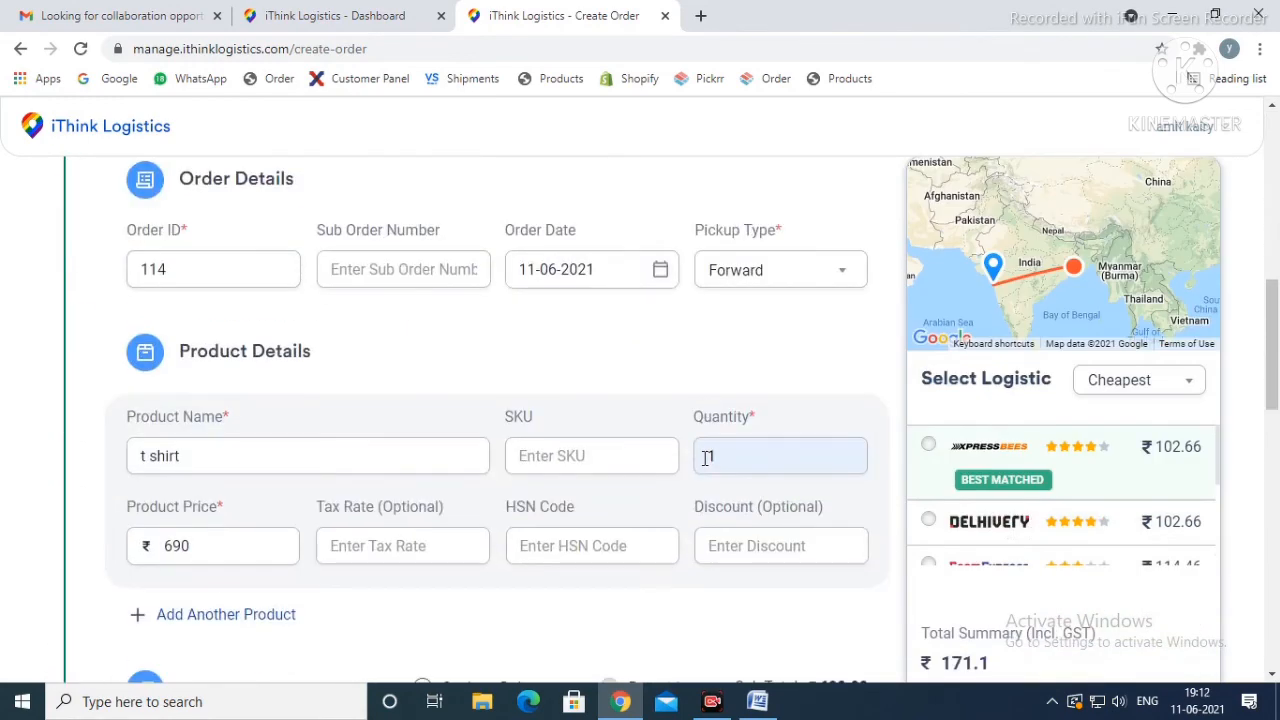
click(610, 313)
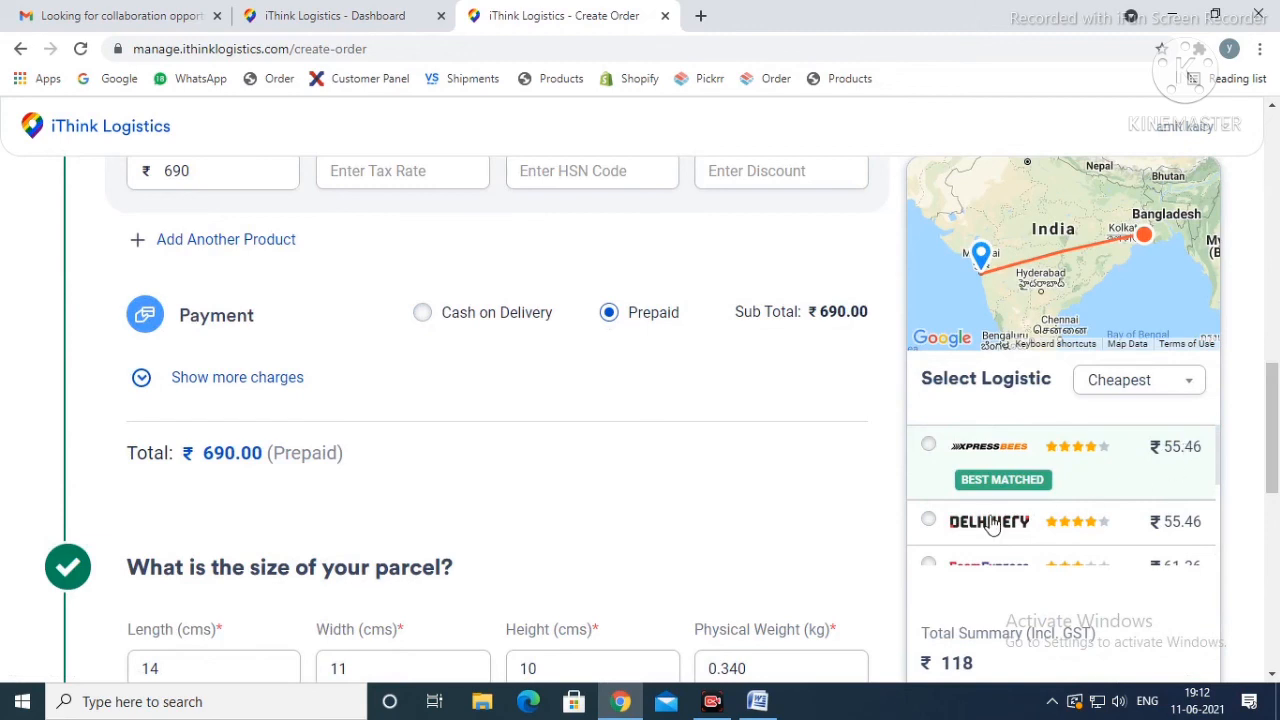
scroll(1160, 450, down, 1)
scroll(1123, 470, up, 1)
scroll(1120, 488, down, 1)
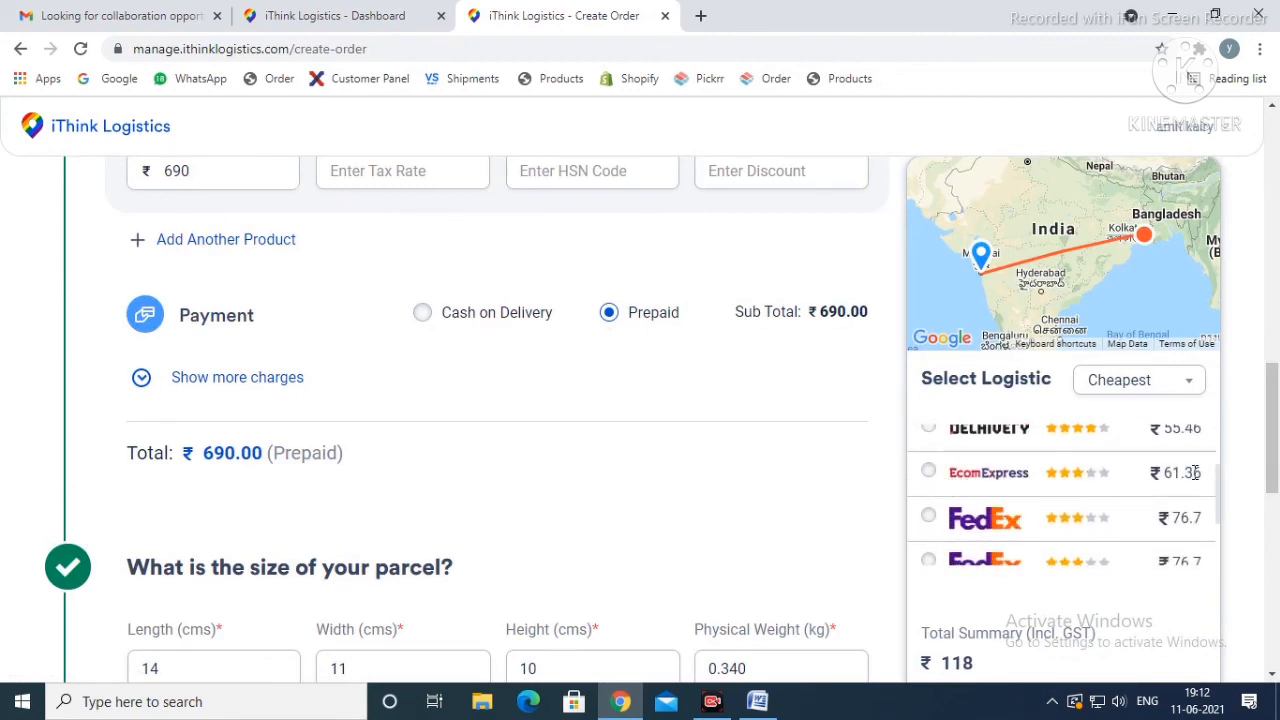
scroll(950, 520, down, 1)
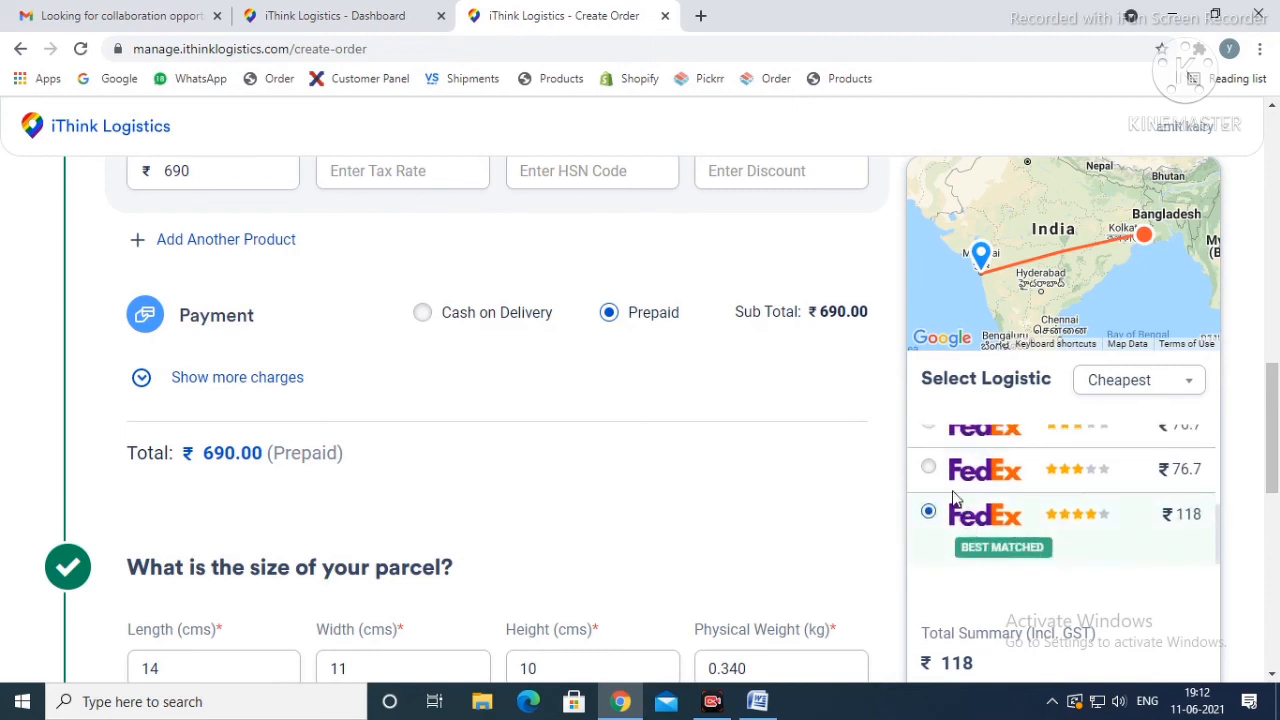
Step: Sort the courier options by Best rated and look through the listed couriers
click(1150, 388)
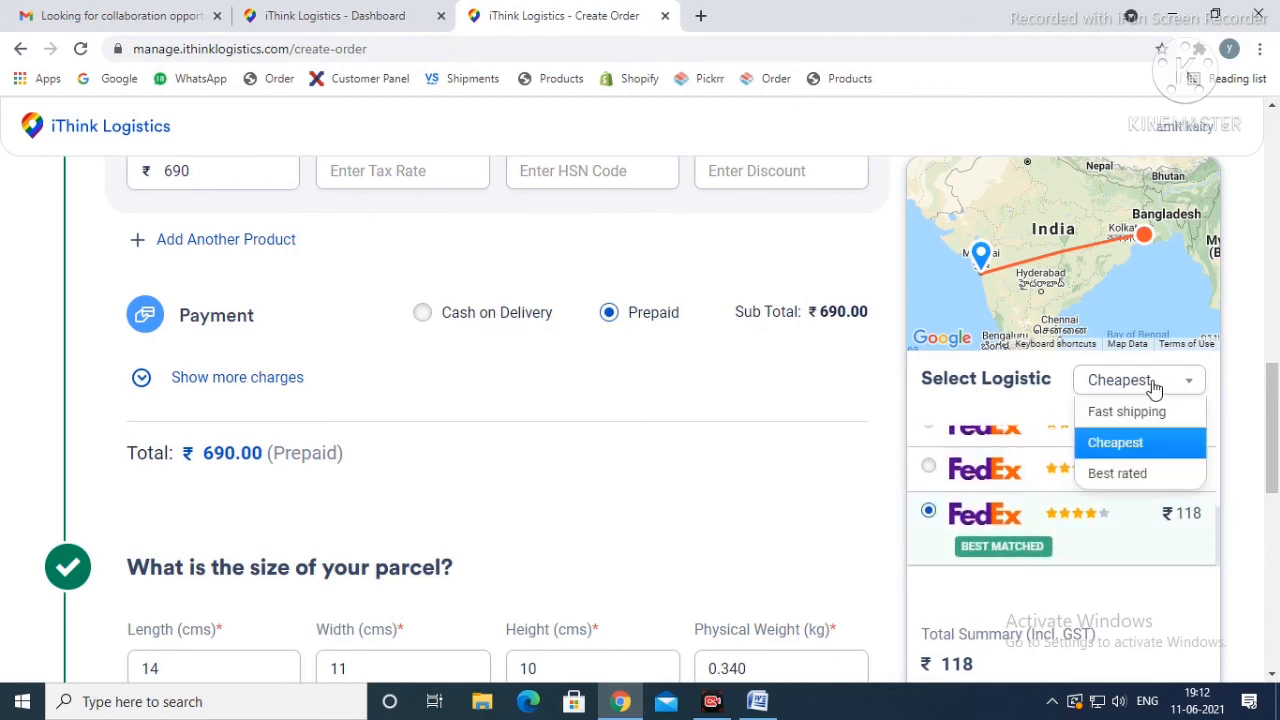
click(1129, 475)
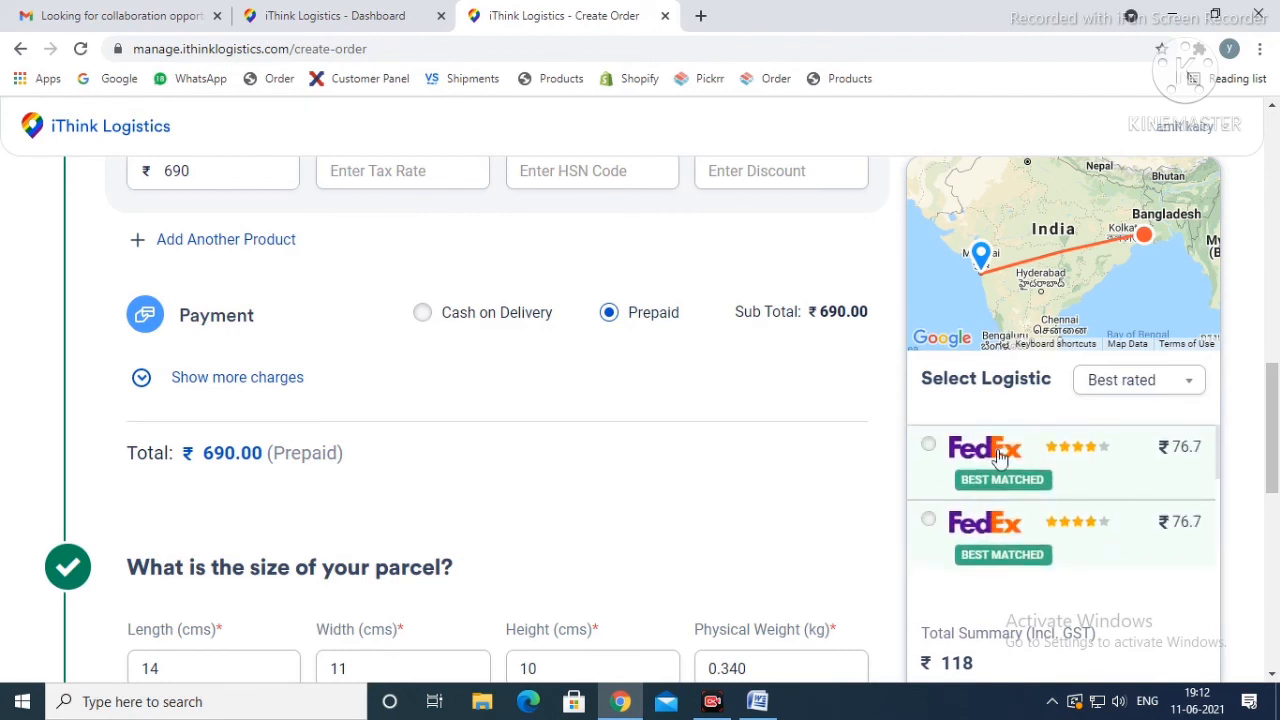
scroll(1019, 500, down, 1)
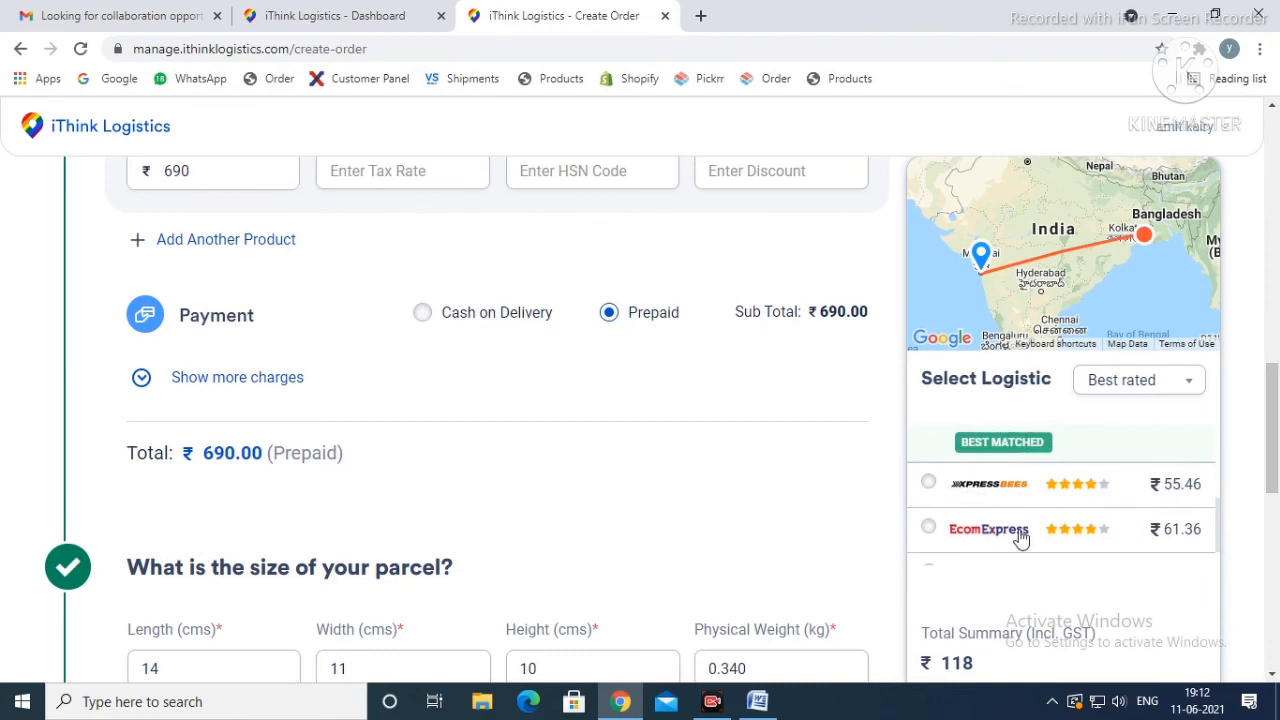
scroll(1030, 519, down, 1)
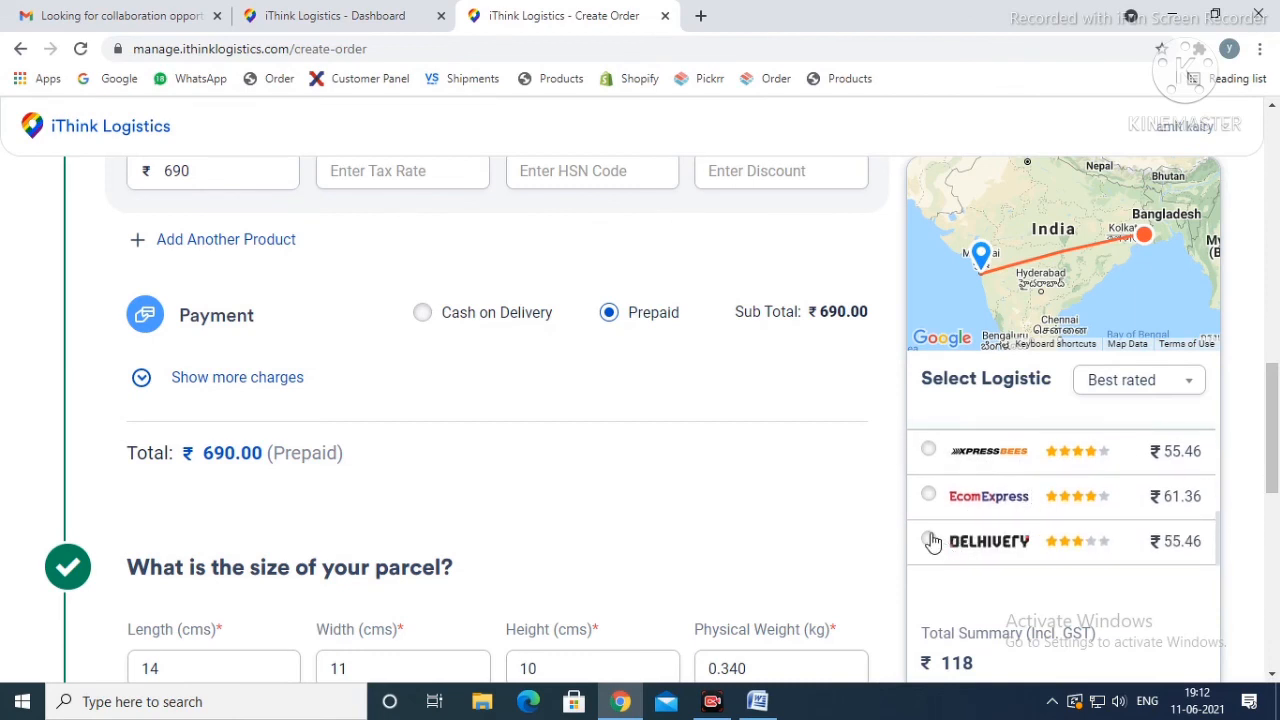
scroll(1063, 486, down, 2)
Step: Sort the courier options by Fast shipping and review the couriers with their prepaid rates
click(1128, 385)
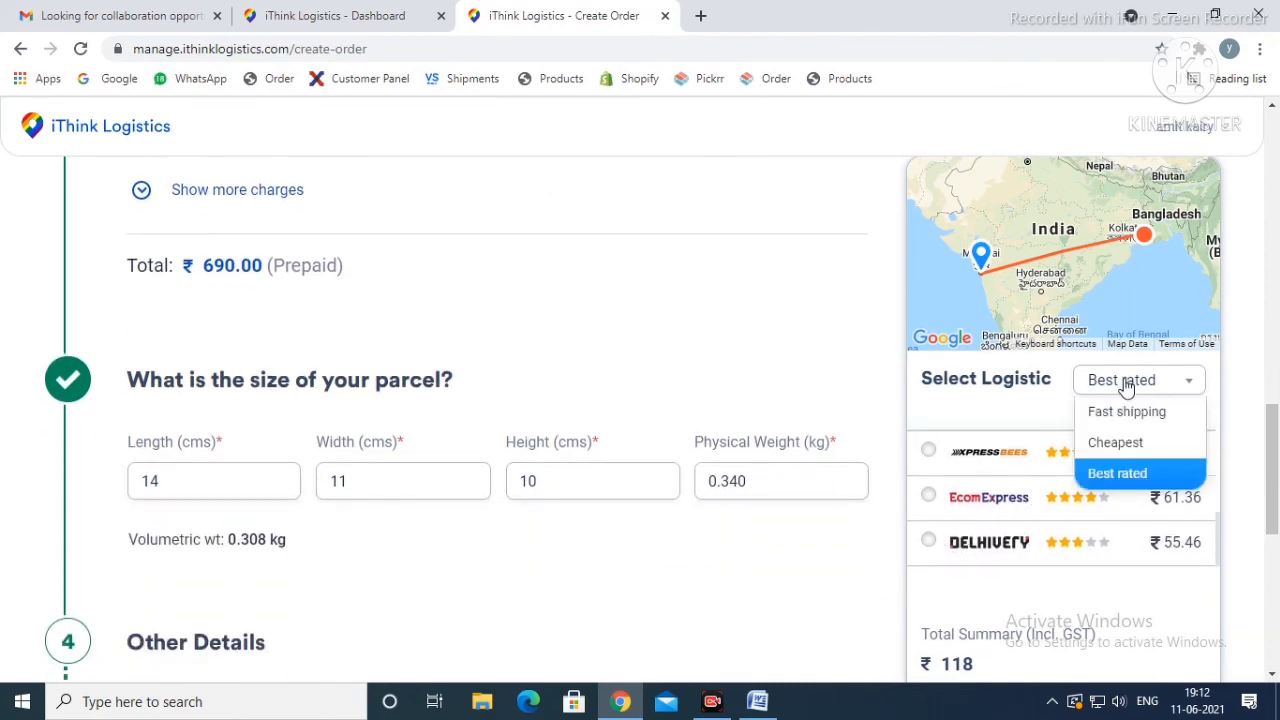
click(1128, 413)
scroll(1125, 470, up, 3)
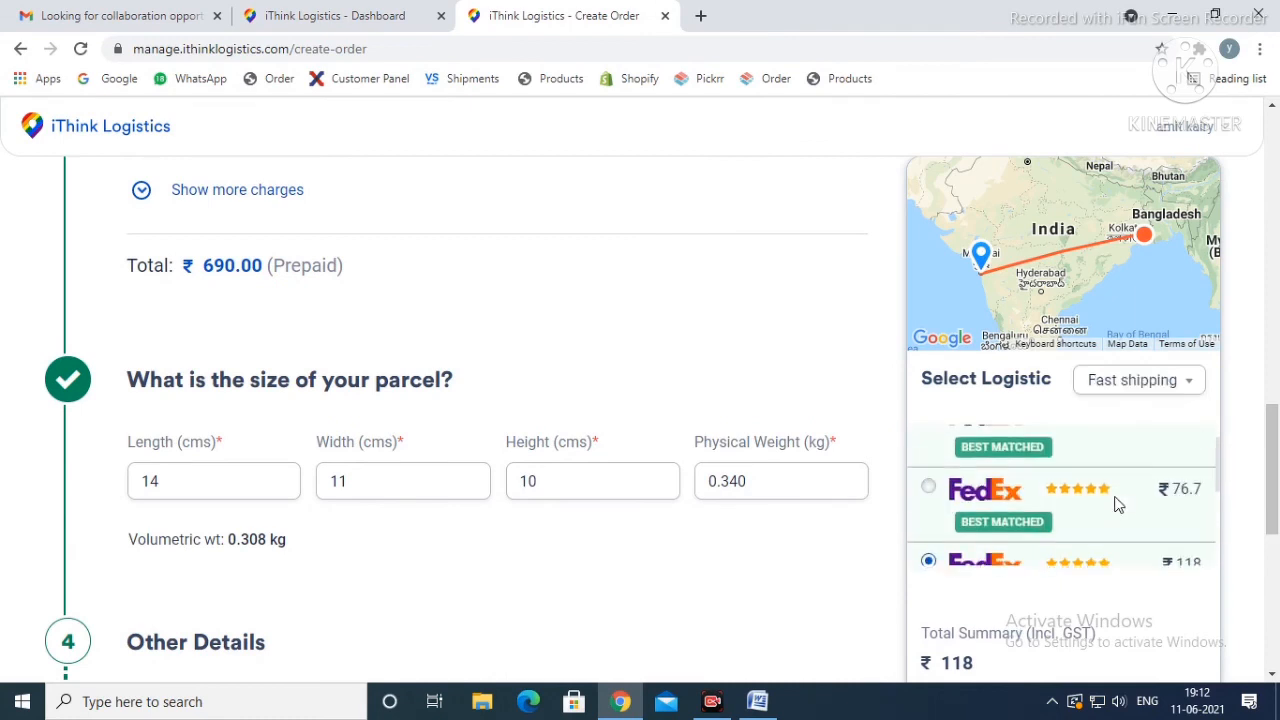
scroll(1118, 505, down, 1)
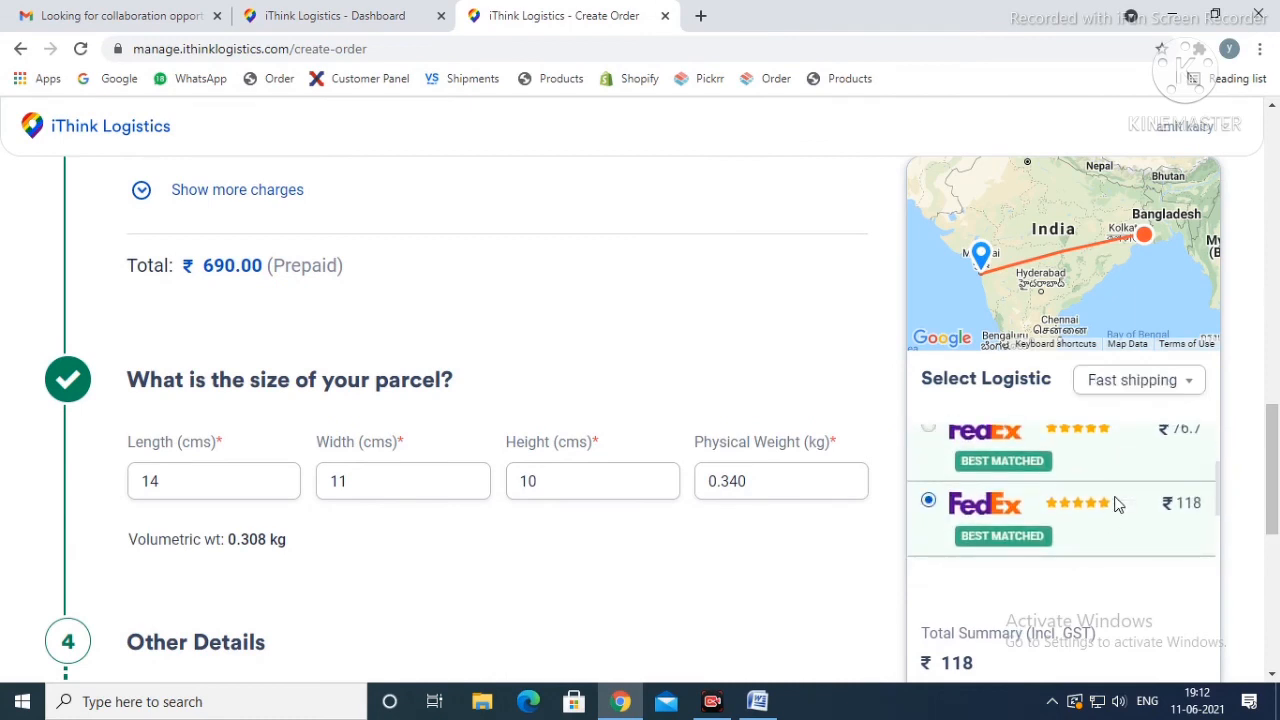
scroll(1118, 505, down, 1)
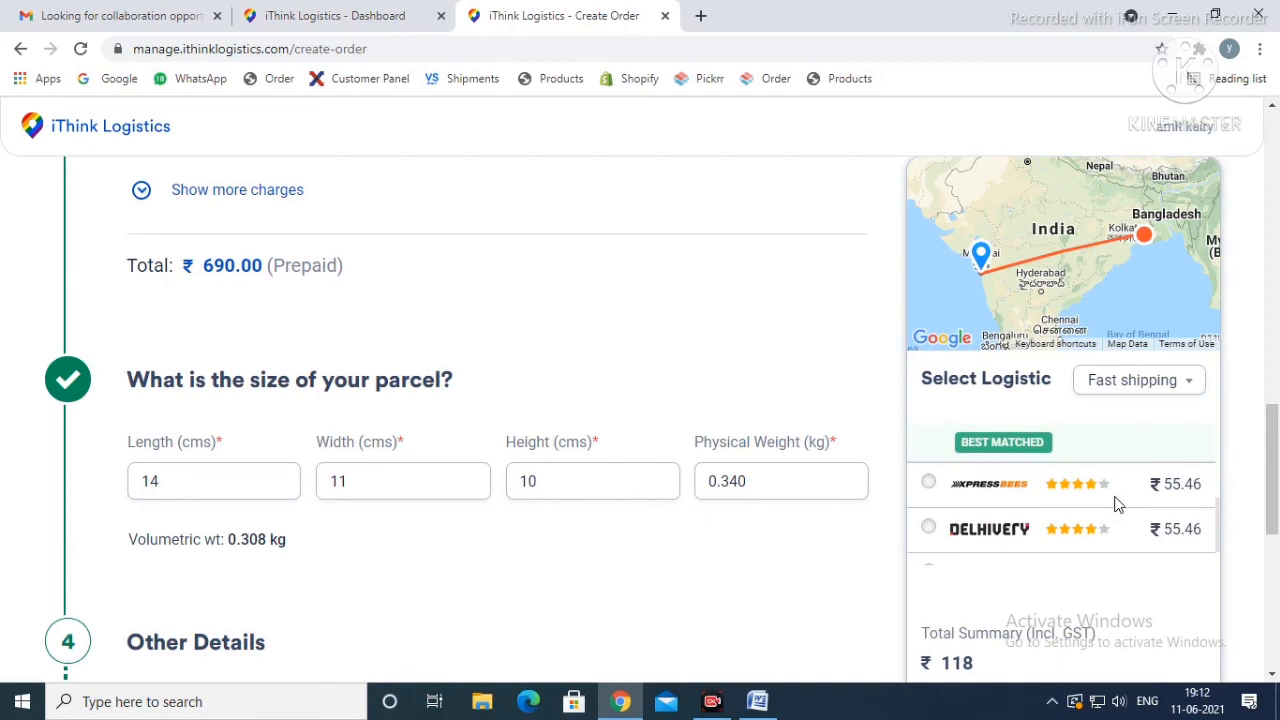
scroll(1116, 502, down, 2)
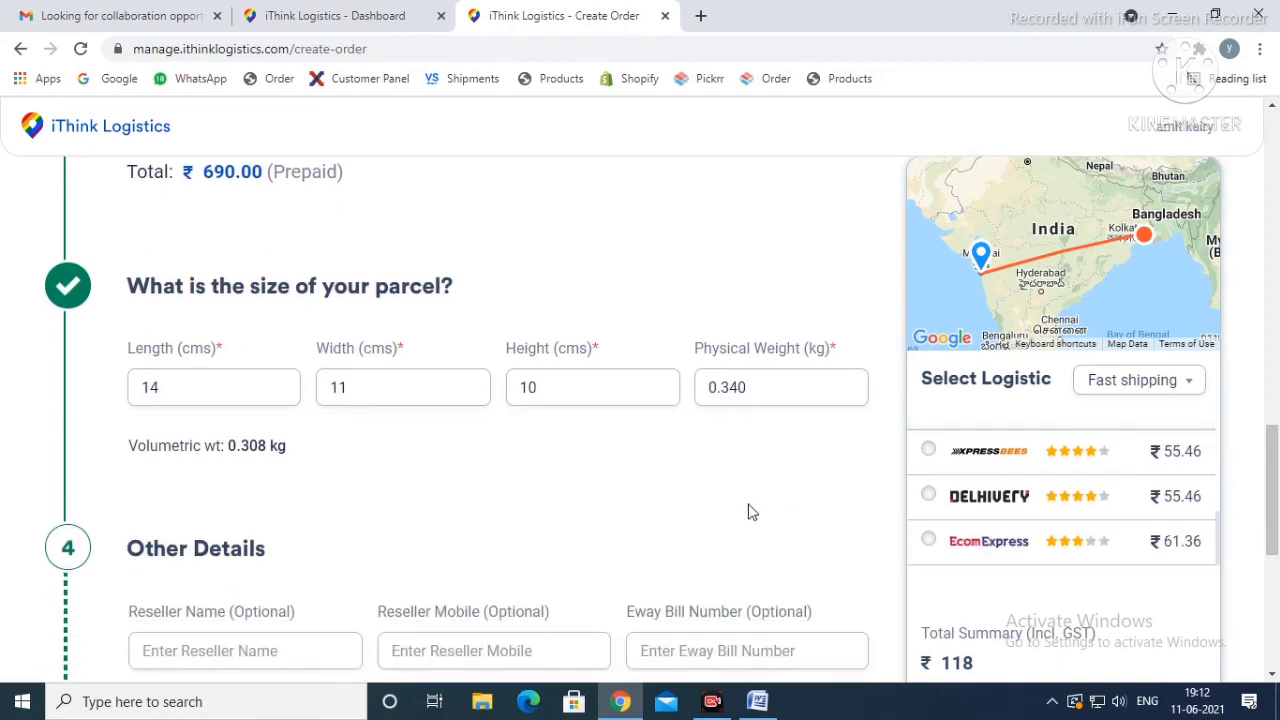
Step: Switch the payment method to Cash on Delivery and look over the courier rates and remaining order sections
scroll(752, 512, up, 4)
click(423, 407)
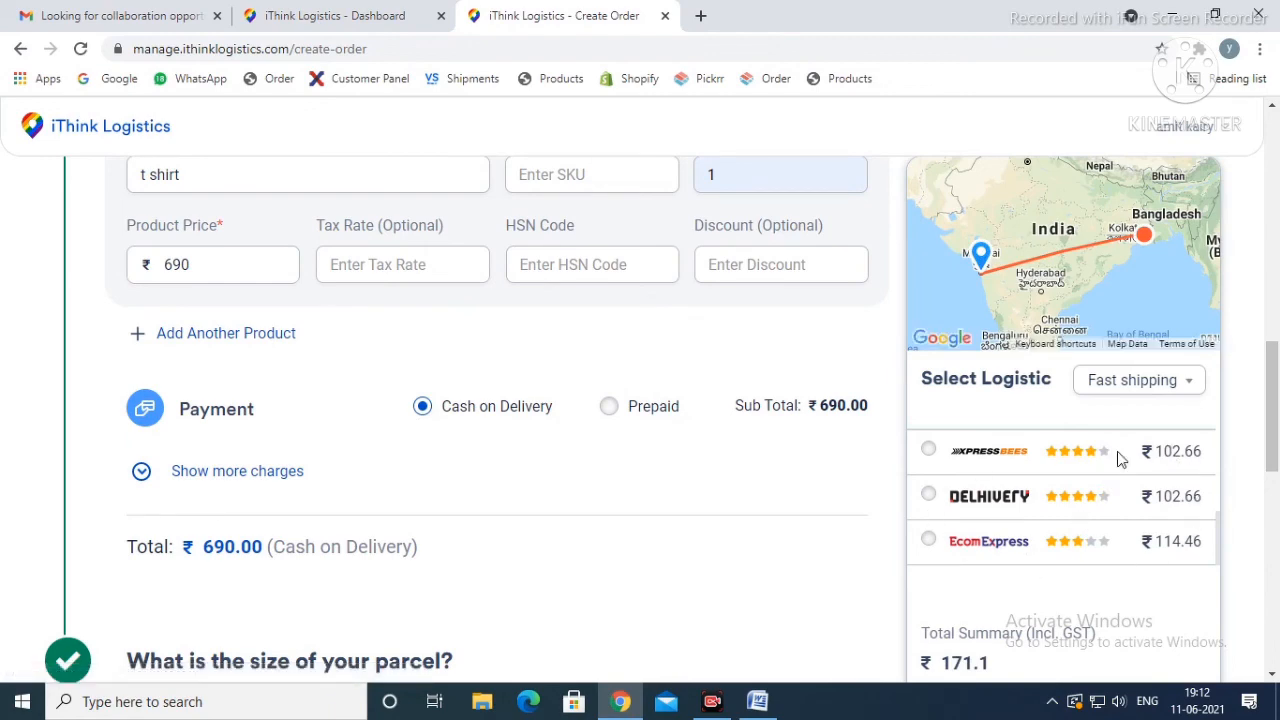
scroll(789, 511, down, 8)
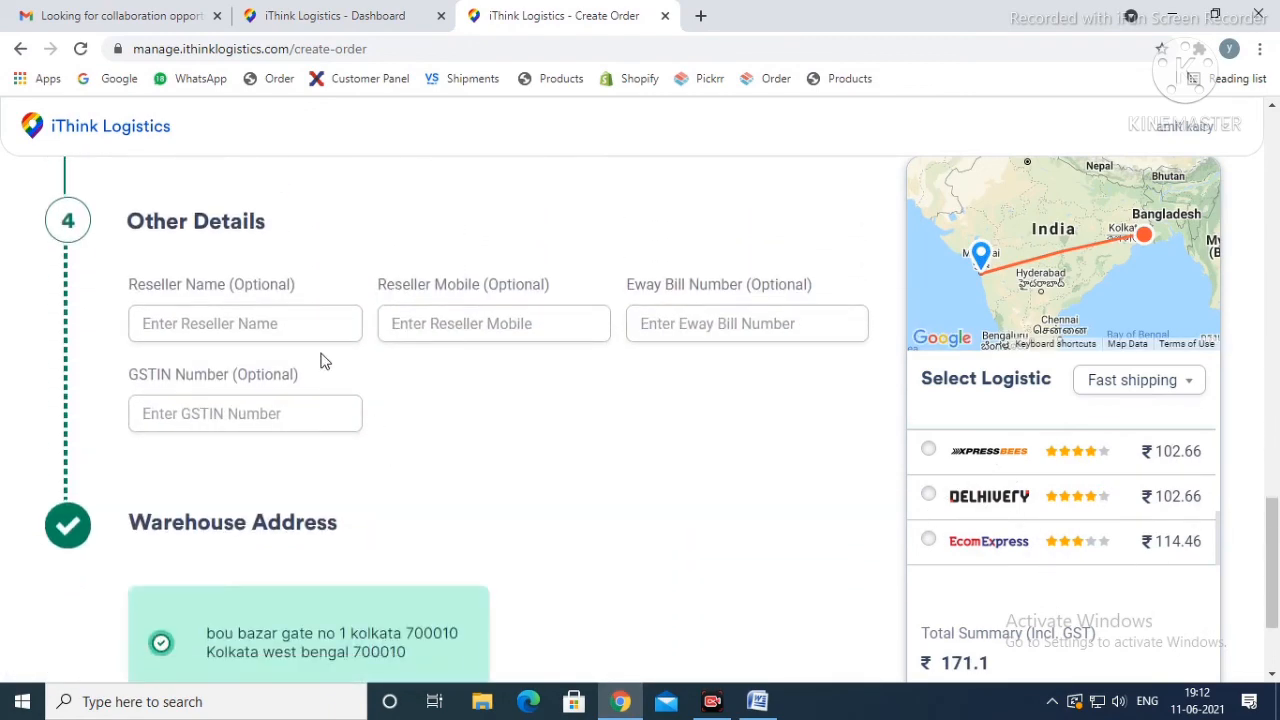
scroll(351, 338, down, 2)
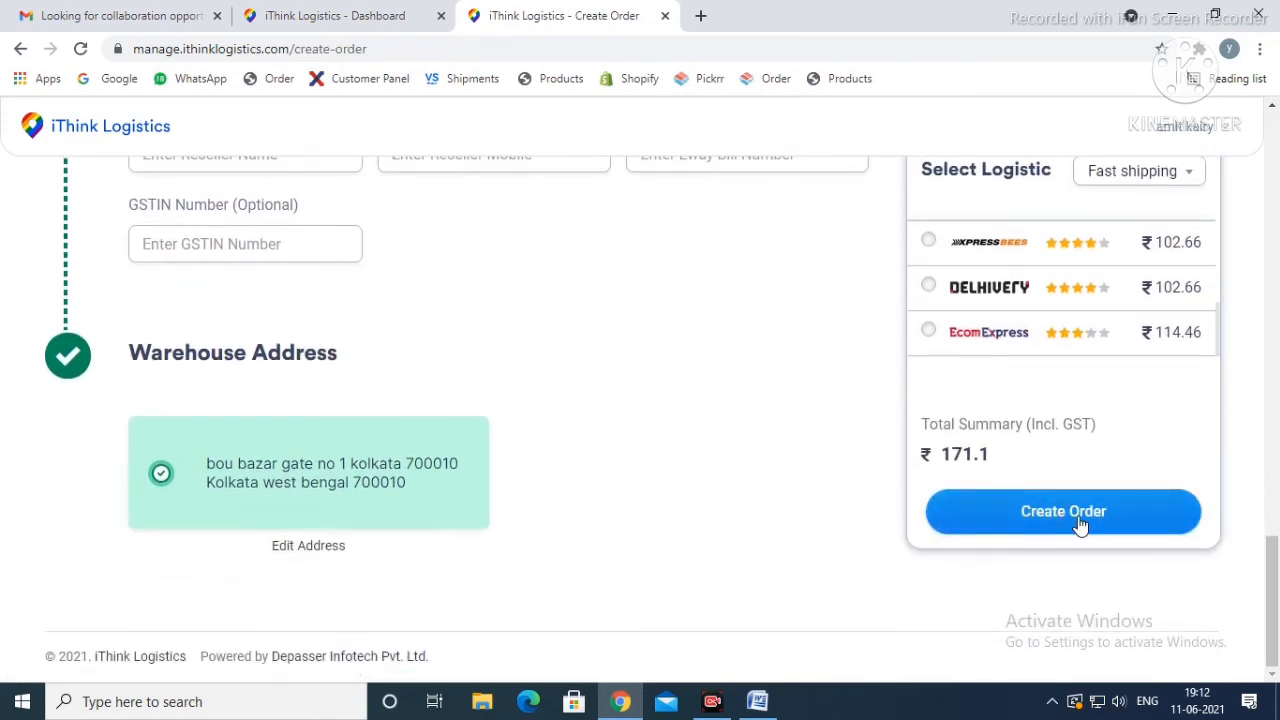
Step: Set the order's payment method to Prepaid and choose Xpressbees as the courier
scroll(580, 517, up, 10)
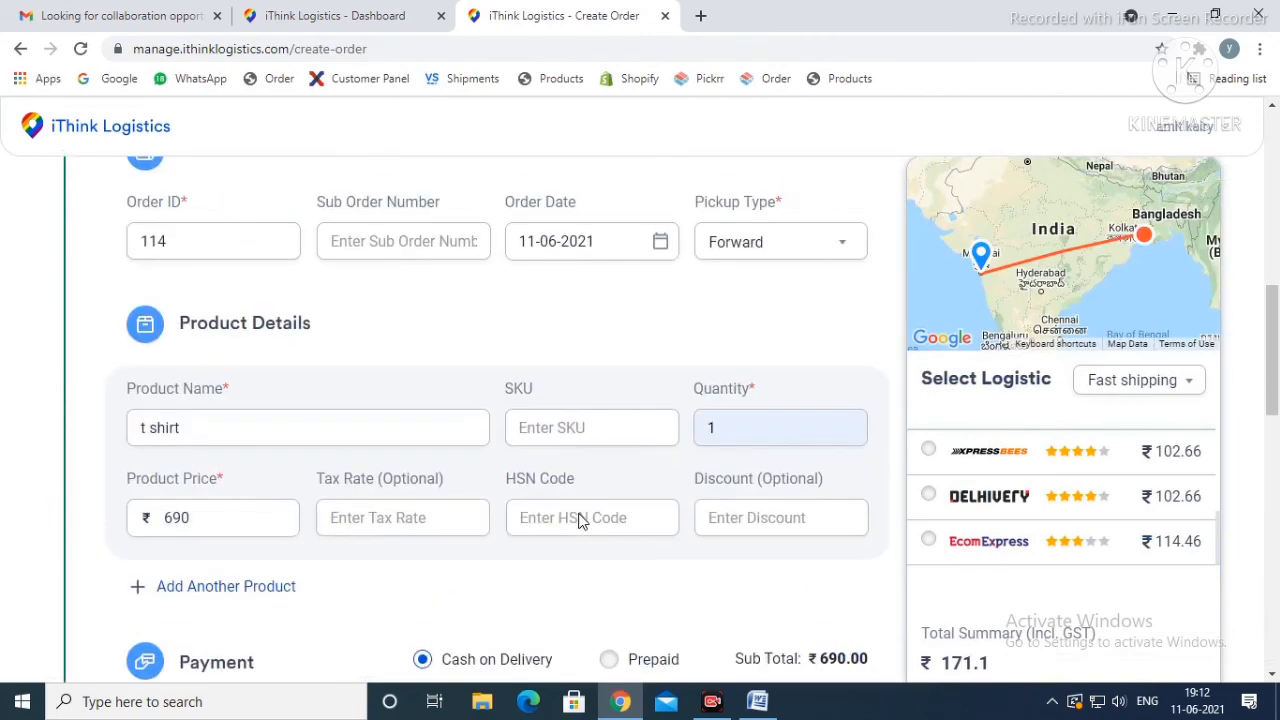
scroll(580, 514, down, 2)
click(611, 479)
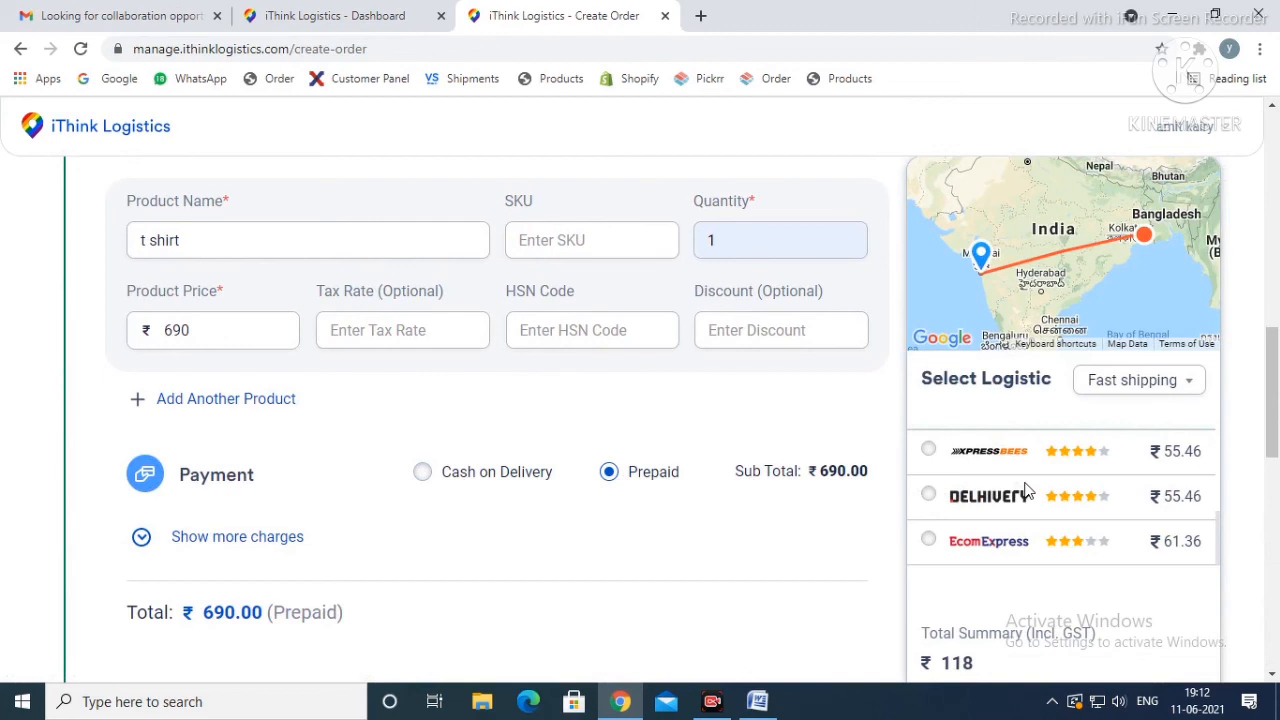
scroll(1025, 490, up, 3)
scroll(1016, 506, down, 3)
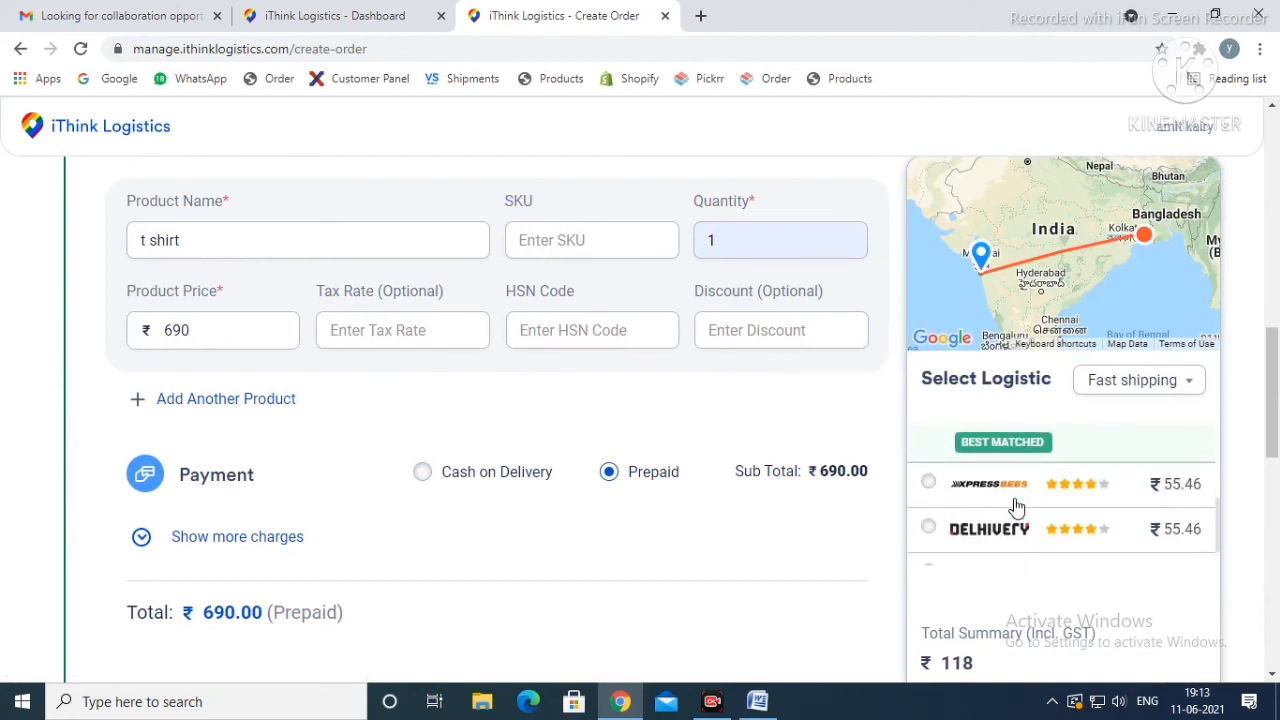
click(928, 483)
Step: Submit the completed order with the chosen warehouse address and courier
scroll(870, 535, down, 3)
scroll(974, 543, down, 2)
scroll(771, 531, down, 6)
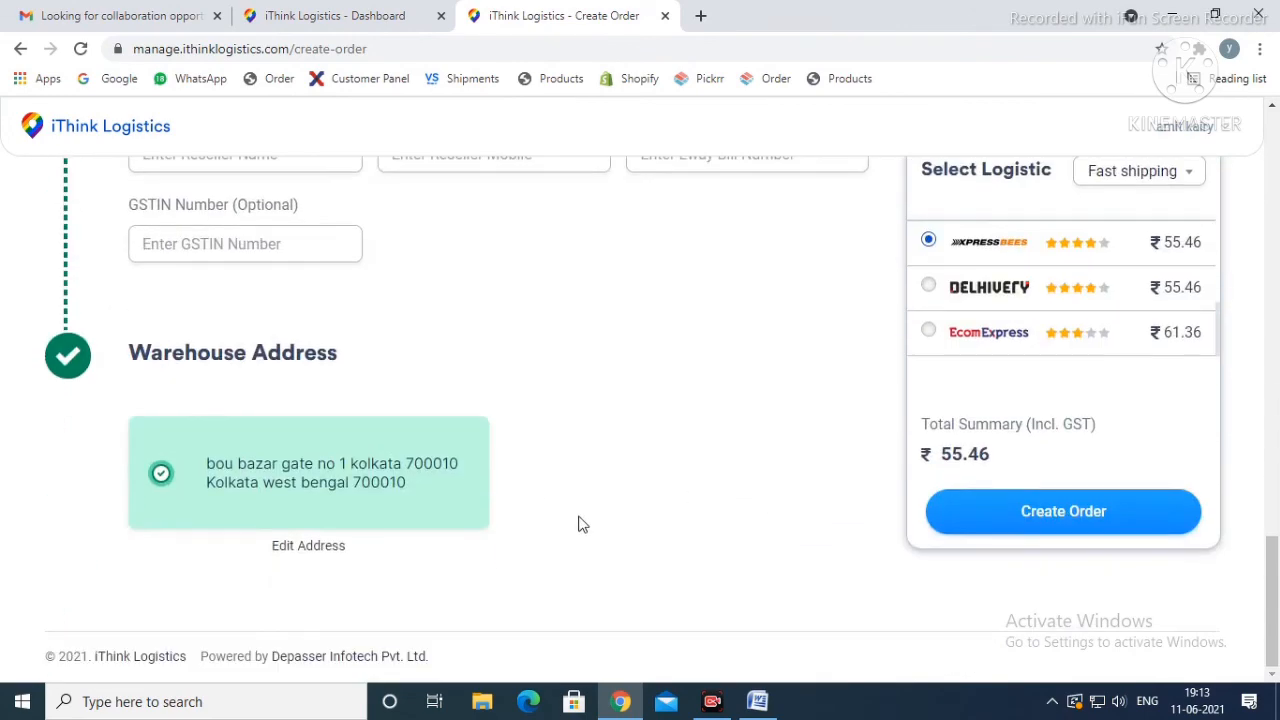
click(1105, 512)
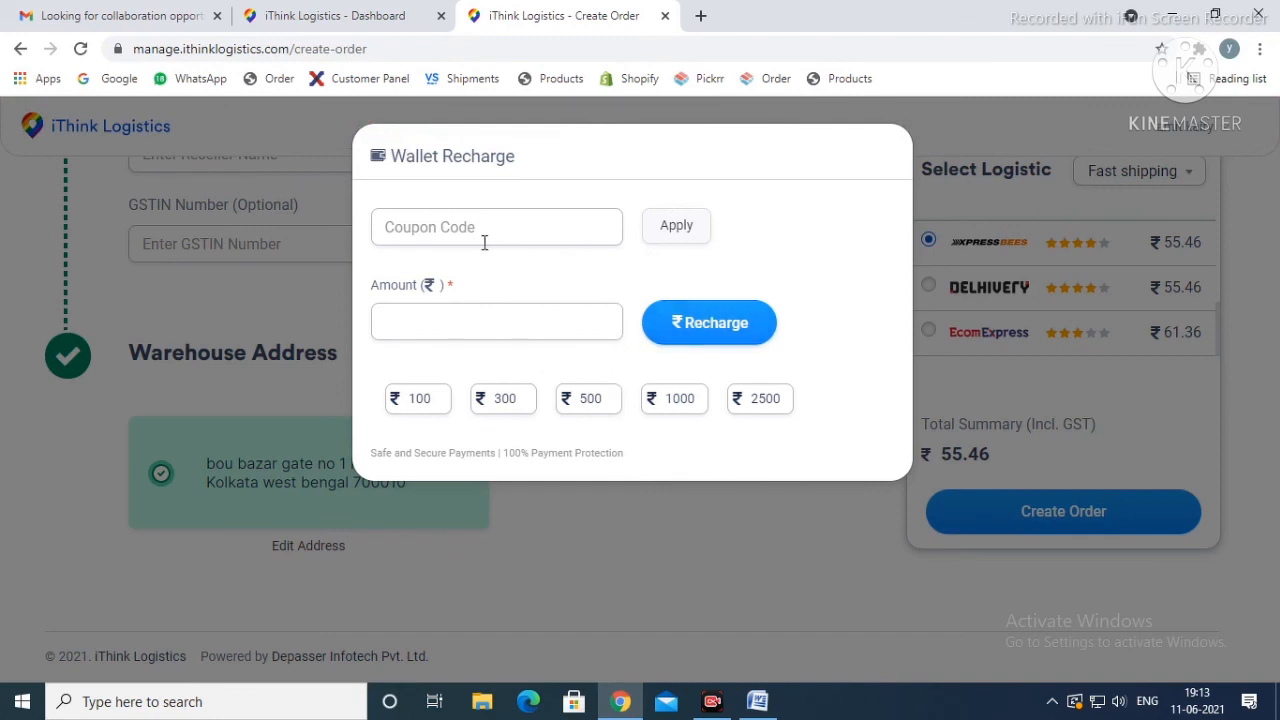
Step: Start a ₹100 wallet recharge and fill the checkout's contact phone and e-mail from the saved entry
click(428, 406)
click(745, 323)
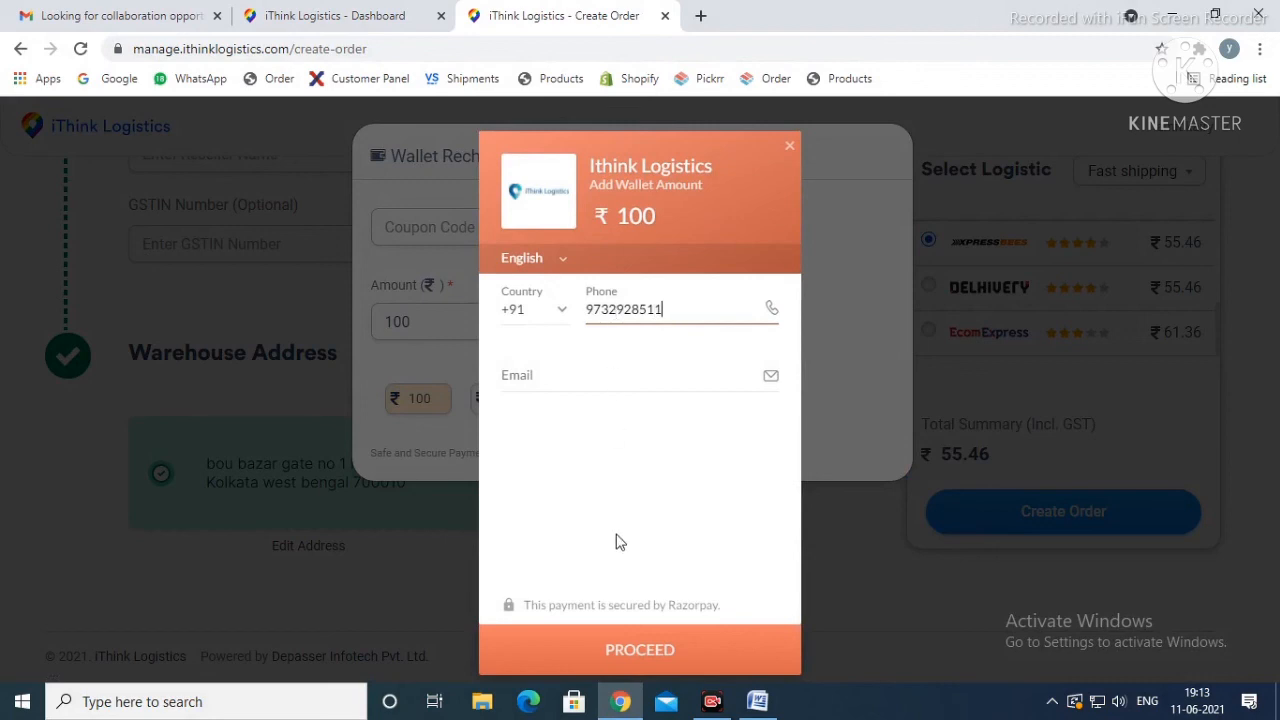
click(623, 650)
click(562, 370)
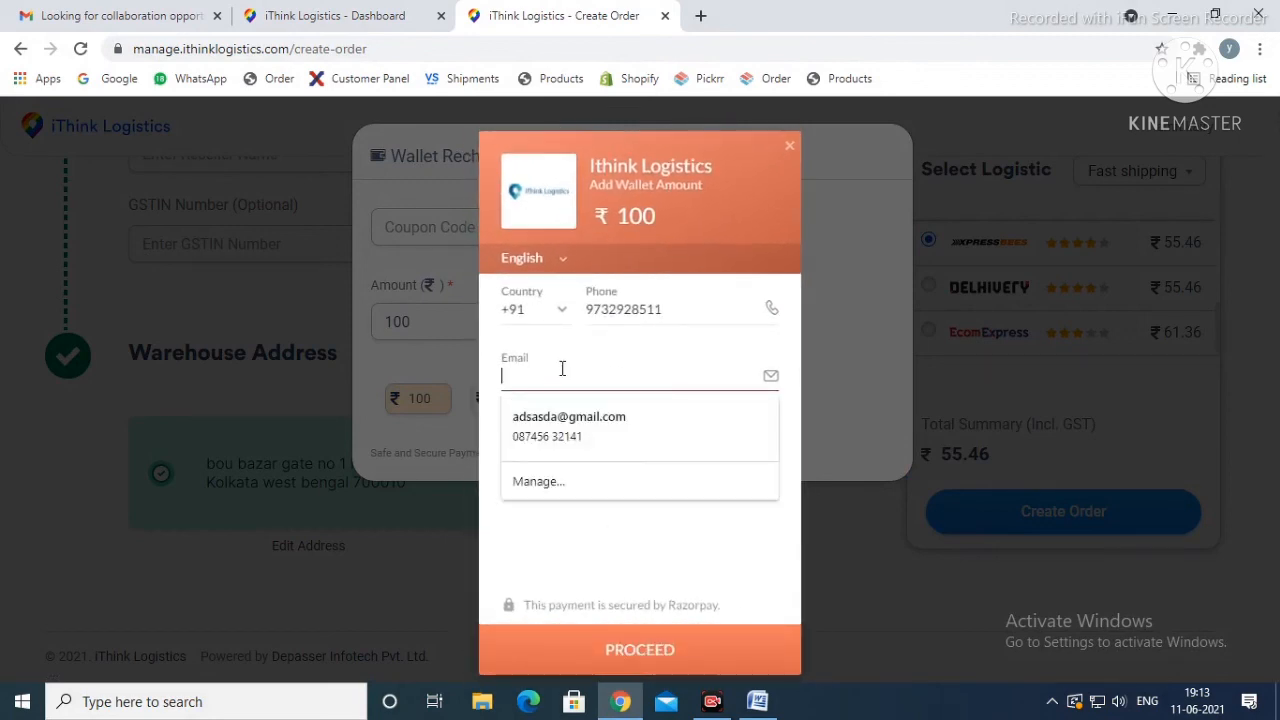
click(565, 416)
Step: Correct the contact's e-mail in the checkout and proceed to the payment methods
click(549, 376)
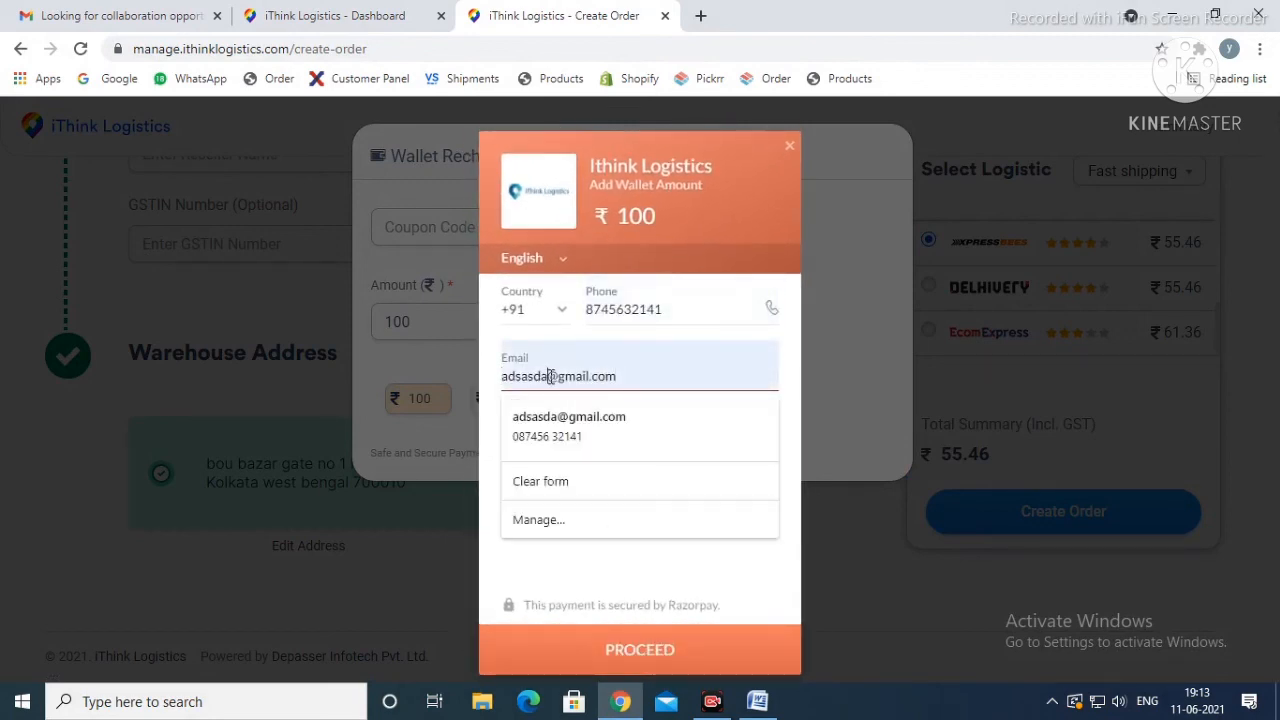
key(BackSpace)
key(BackSpace)
key(BackSpace)
key(BackSpace)
key(BackSpace)
key(BackSpace)
key(BackSpace)
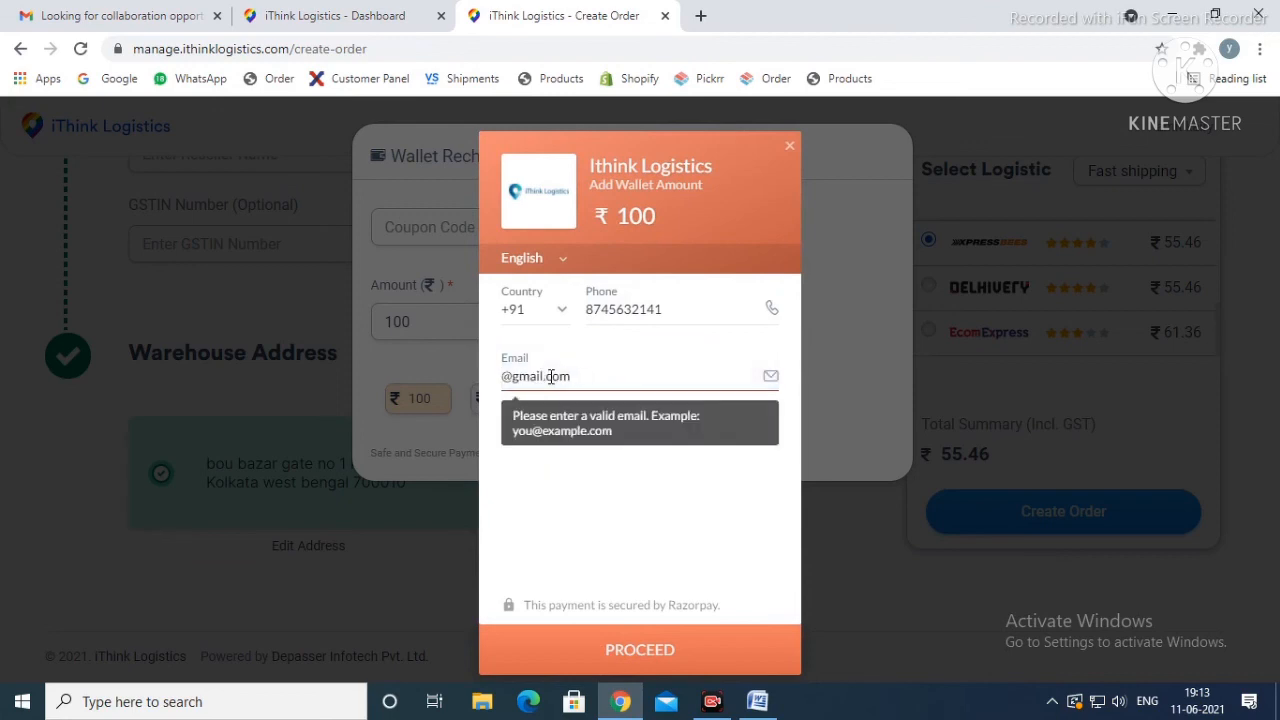
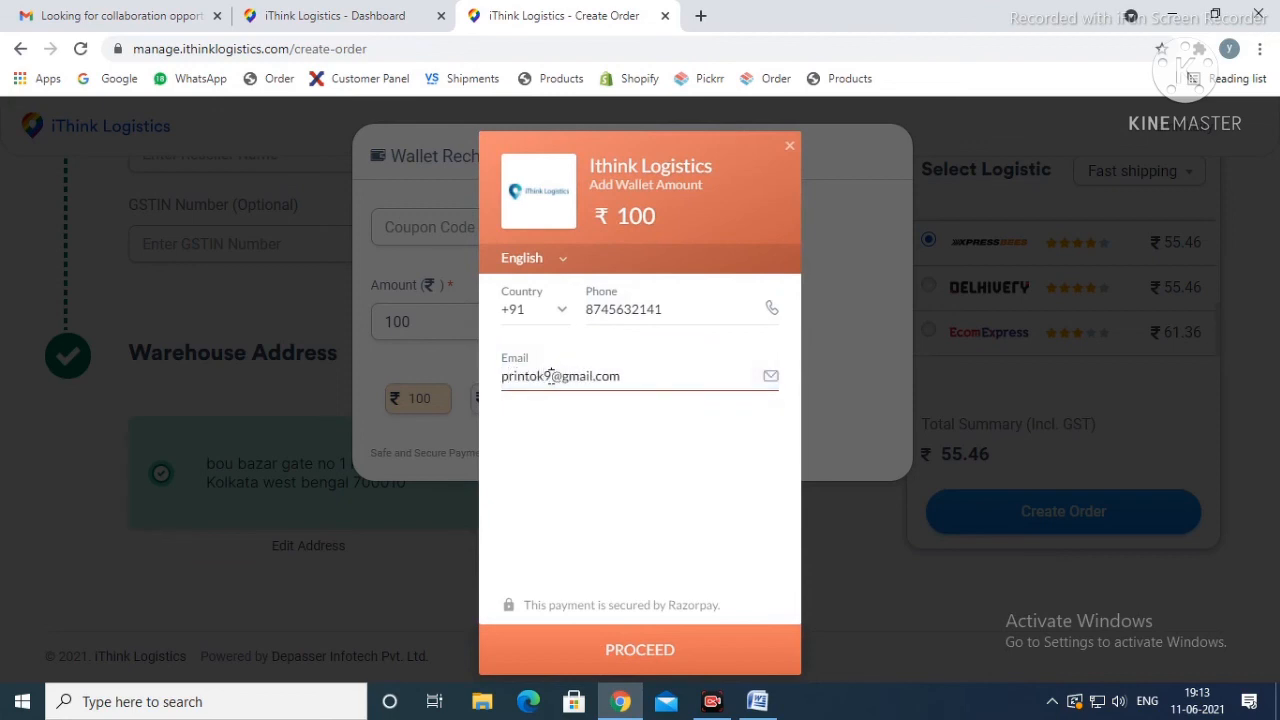
click(621, 649)
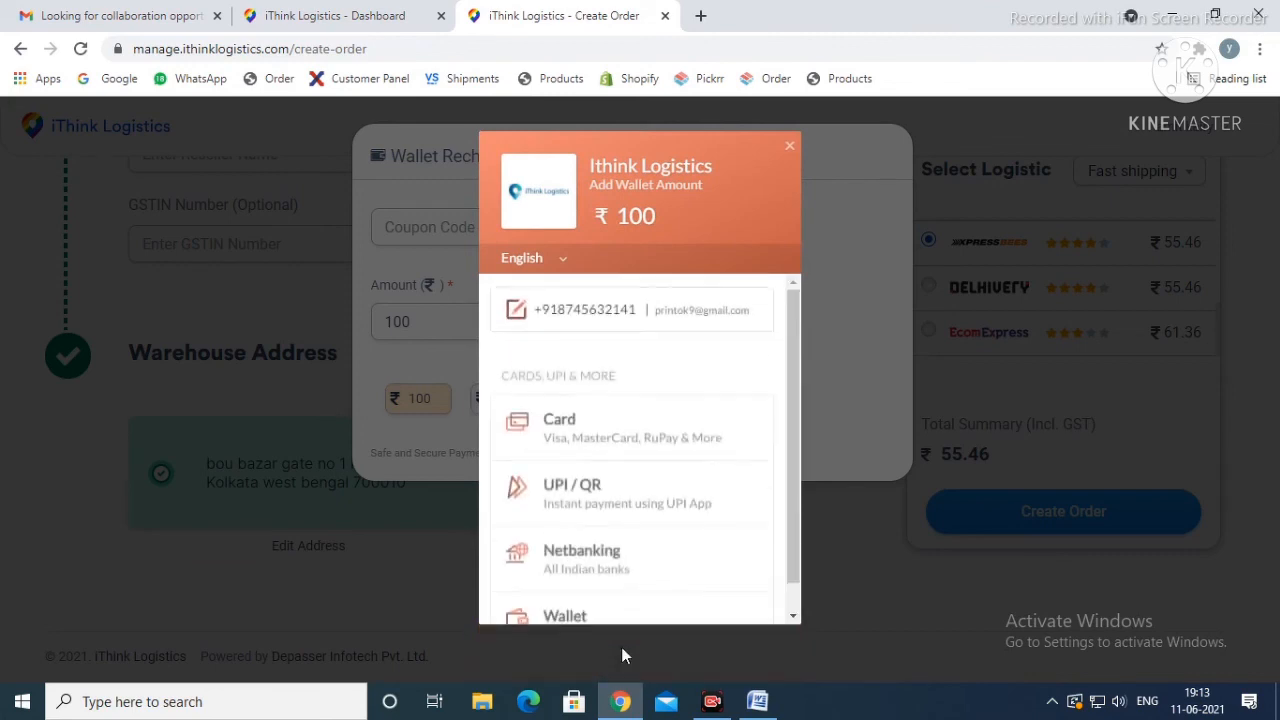
Step: Look over the payment methods and the card payment form's fields, and close the checkout and Wallet Recharge dialog without paying
scroll(623, 457, down, 2)
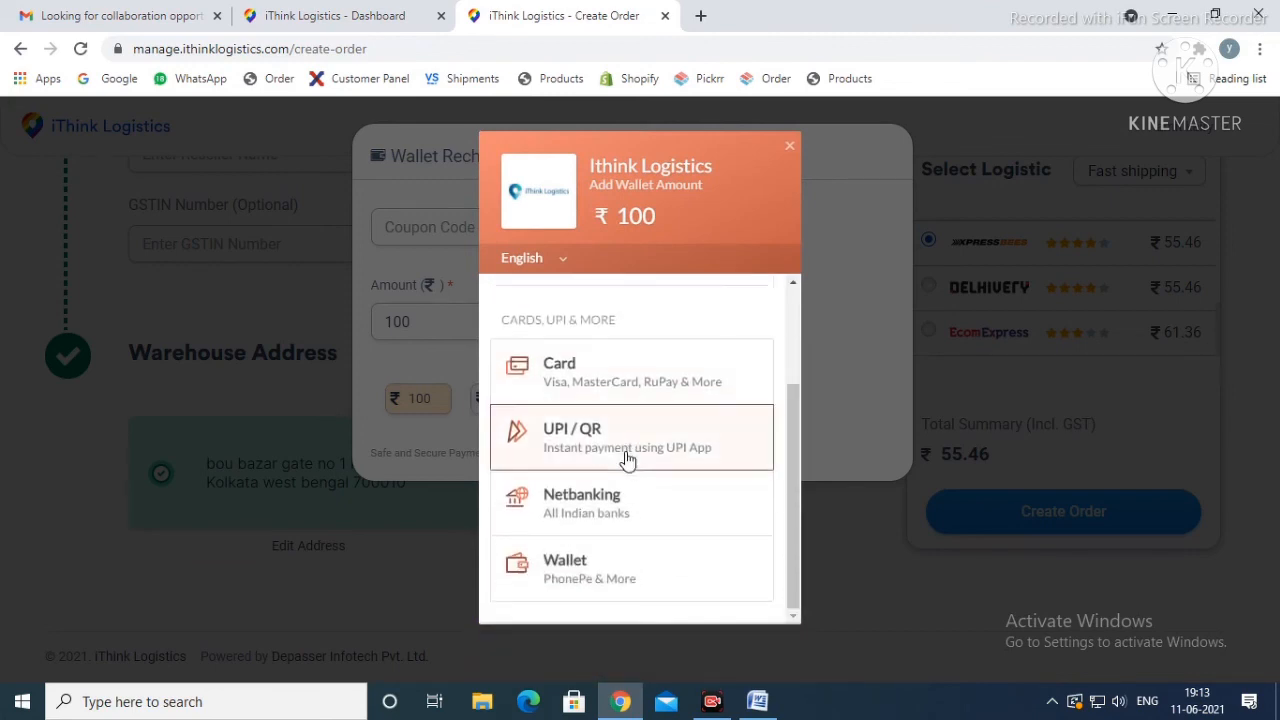
scroll(630, 458, up, 2)
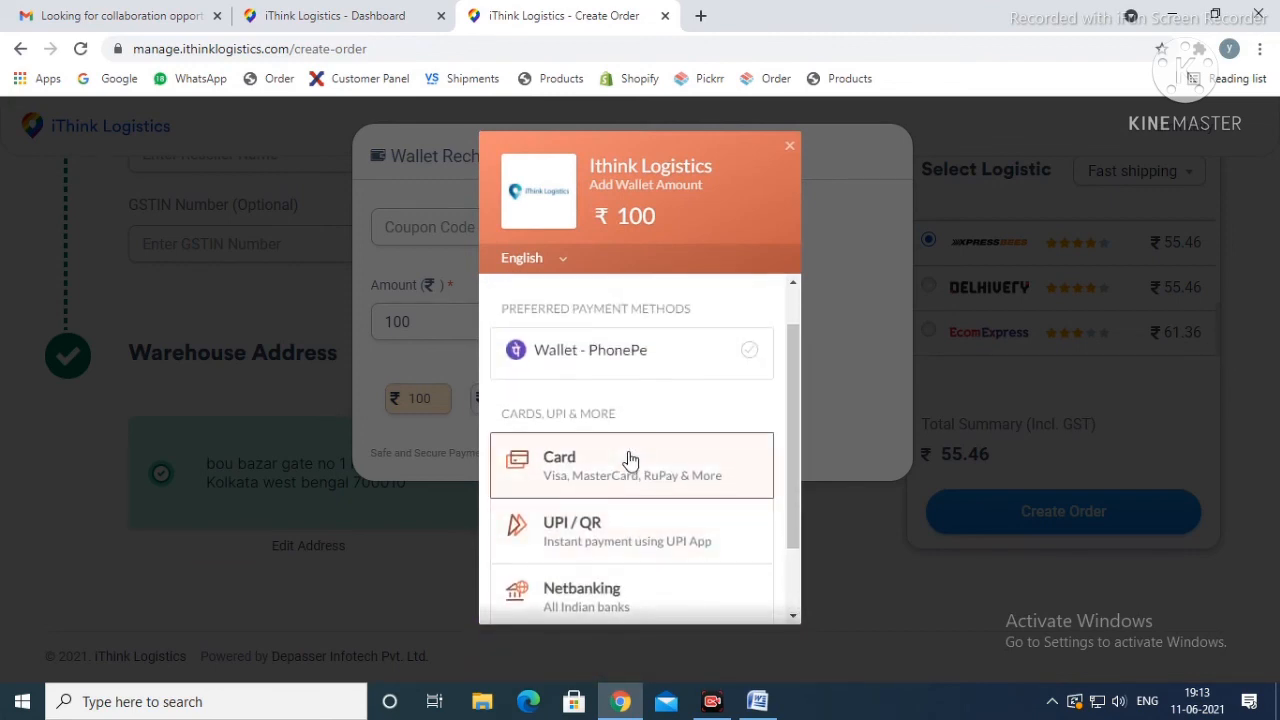
click(628, 460)
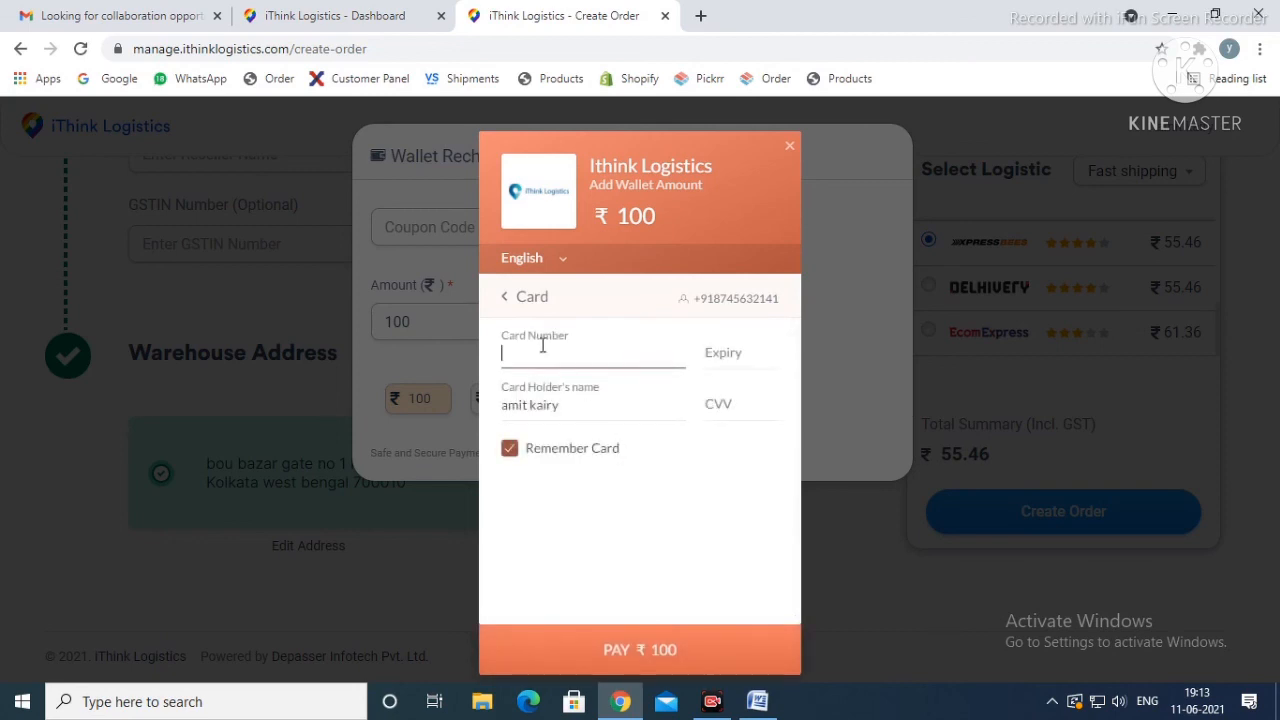
click(733, 354)
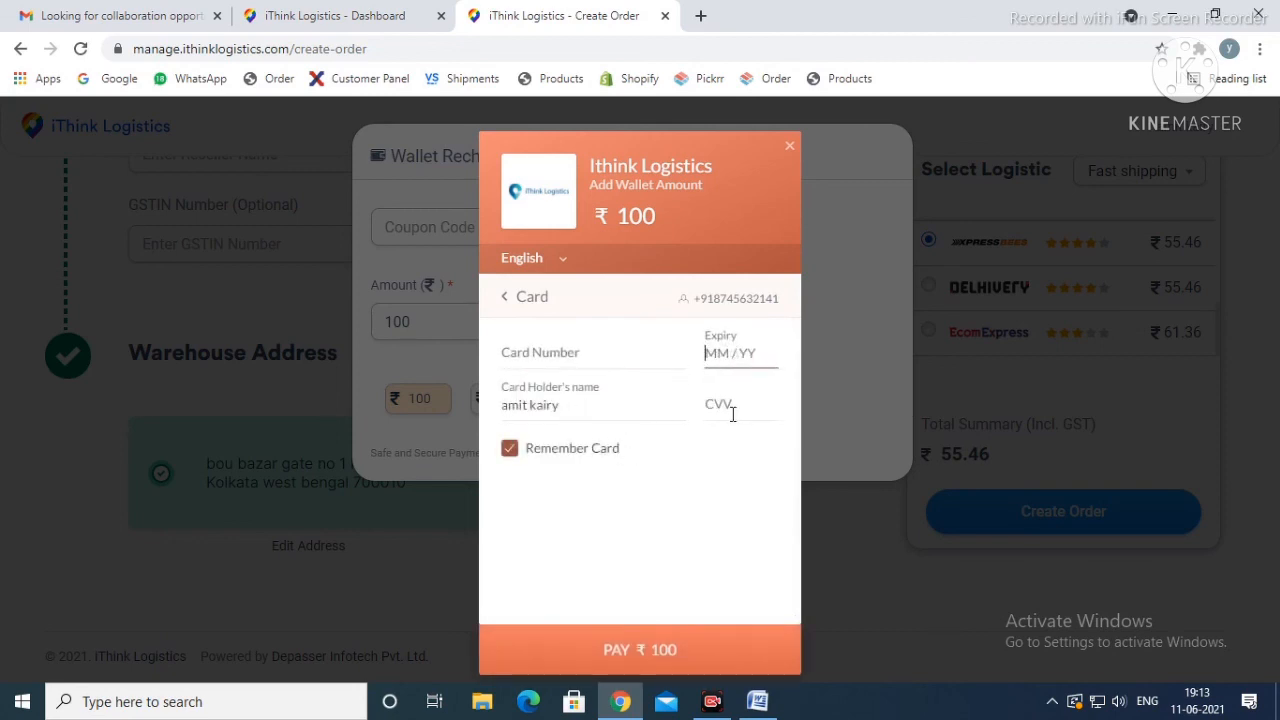
click(732, 414)
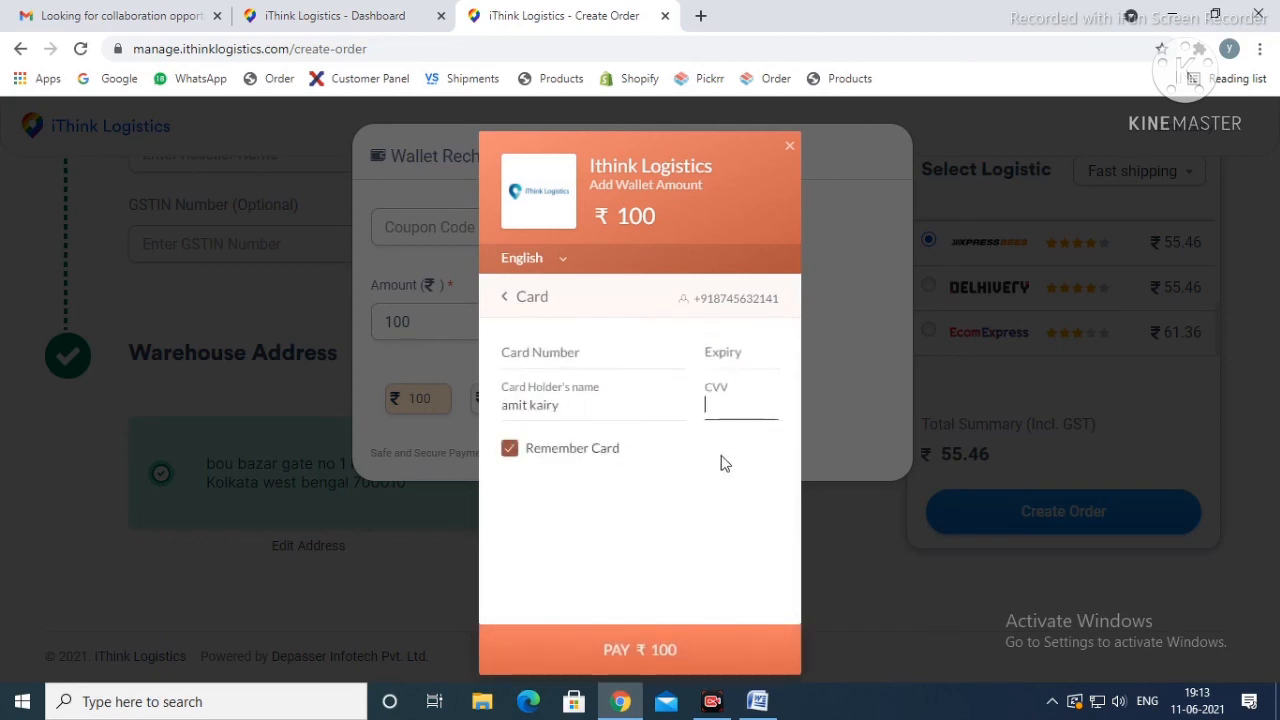
click(790, 149)
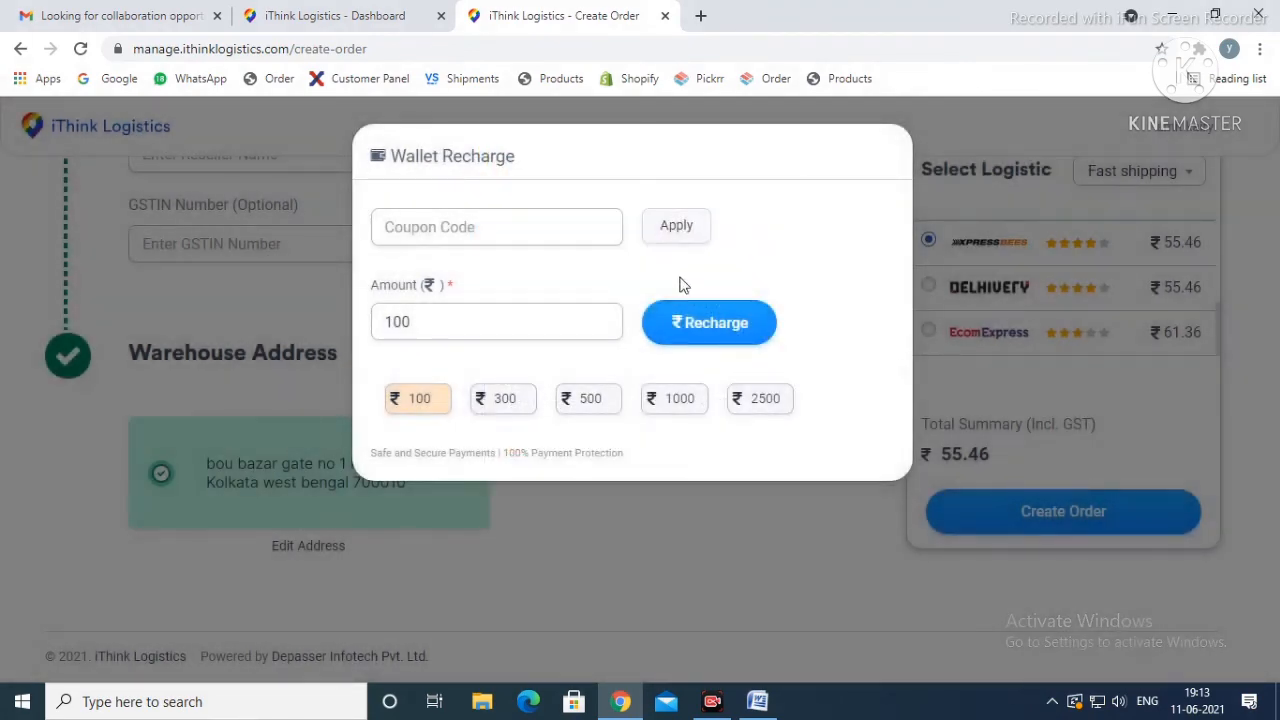
click(741, 577)
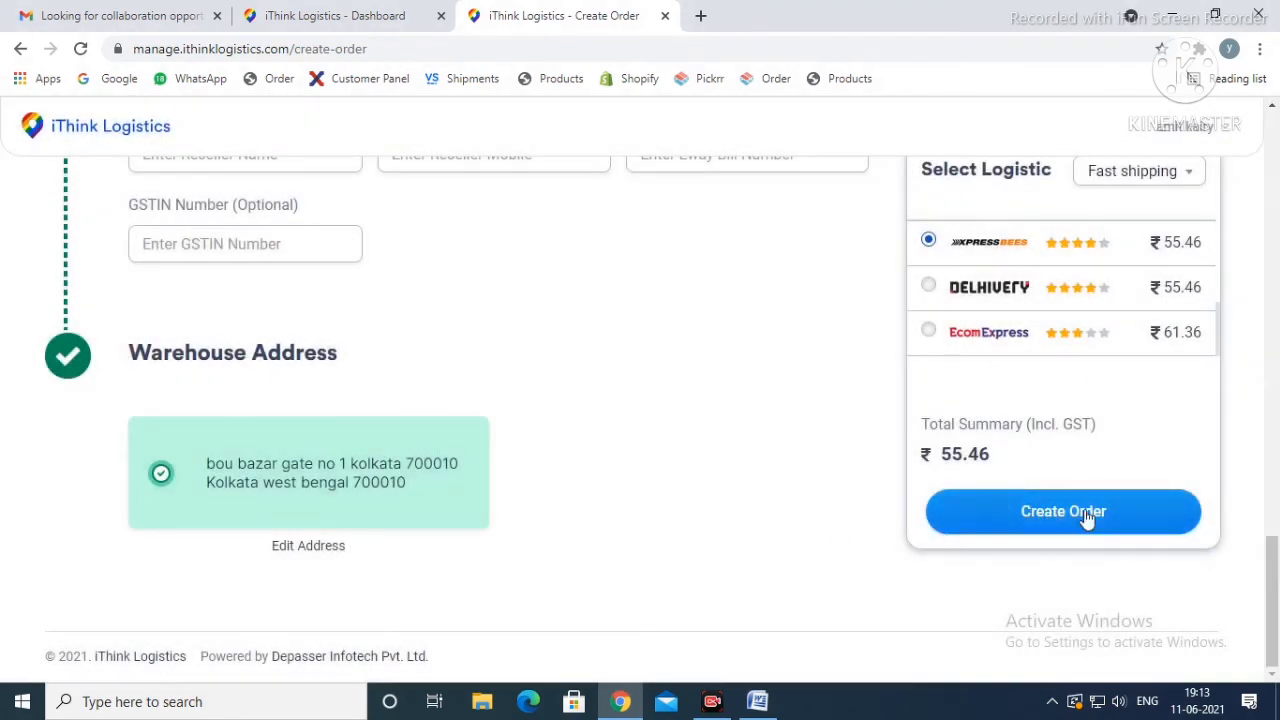
Step: Go back over the order form to its delivery details and switch to the open dashboard page with the Rate Calculator
click(1087, 517)
scroll(673, 474, up, 15)
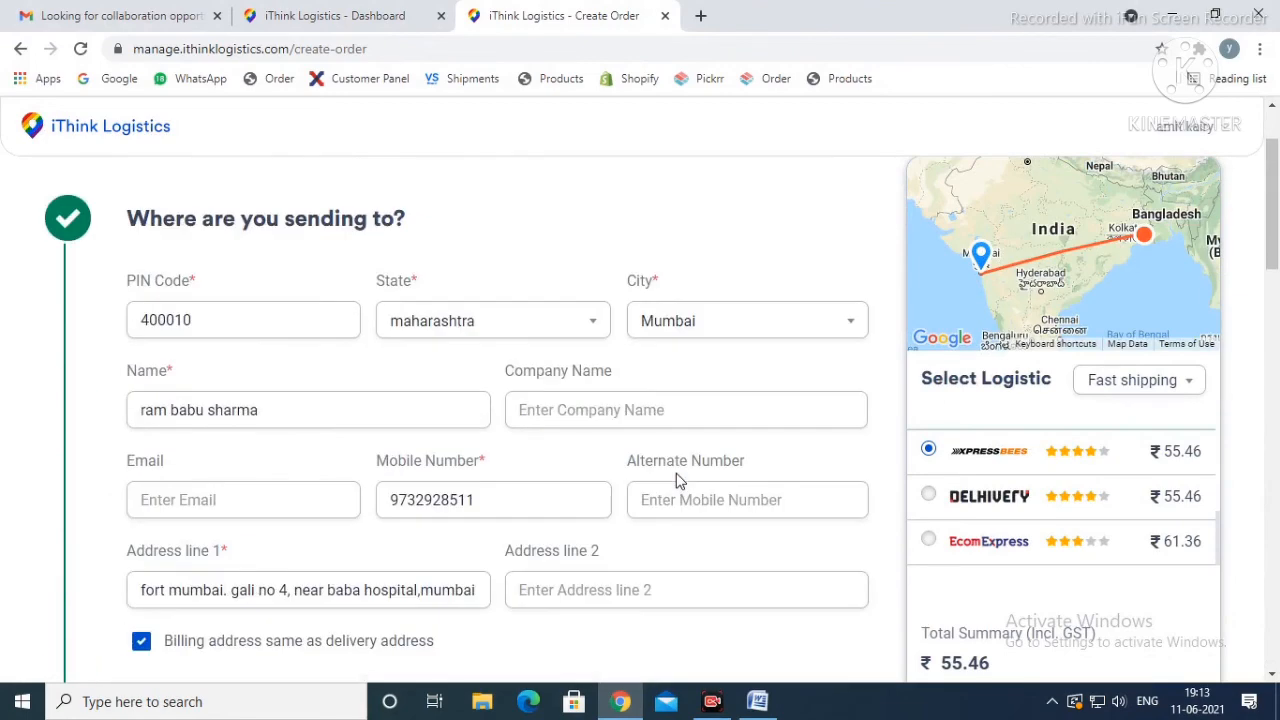
scroll(676, 477, up, 2)
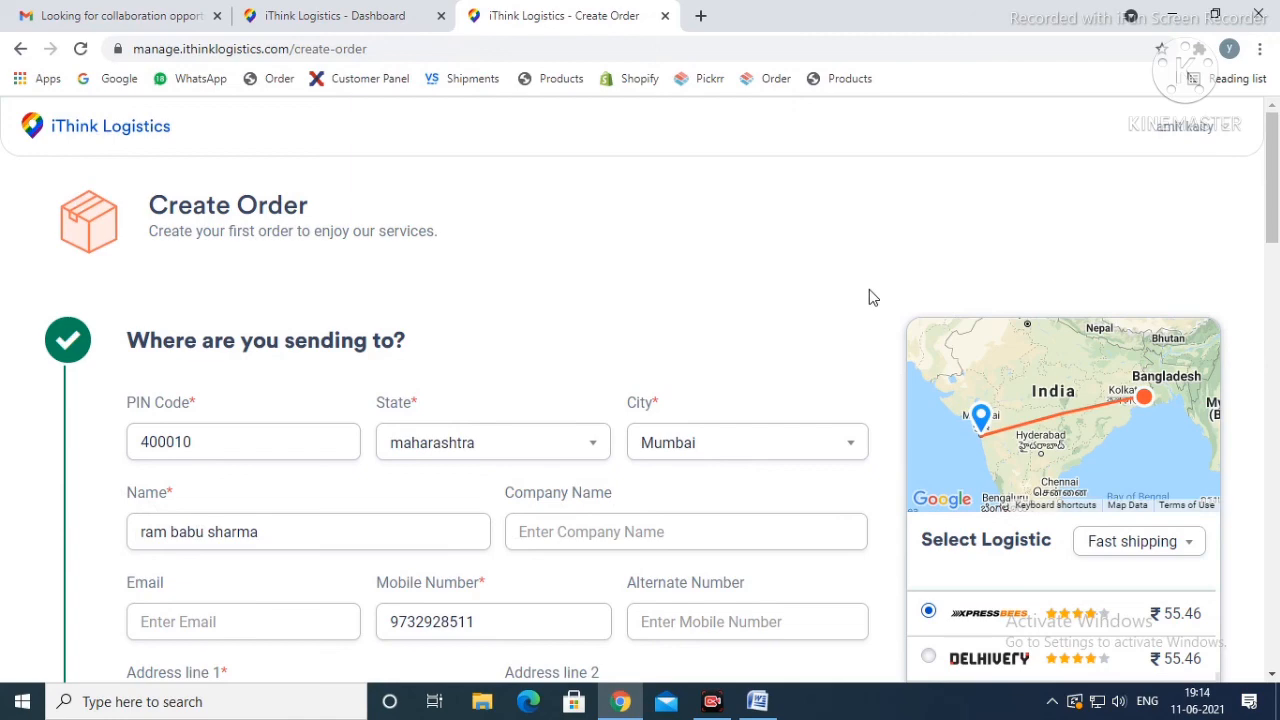
click(320, 12)
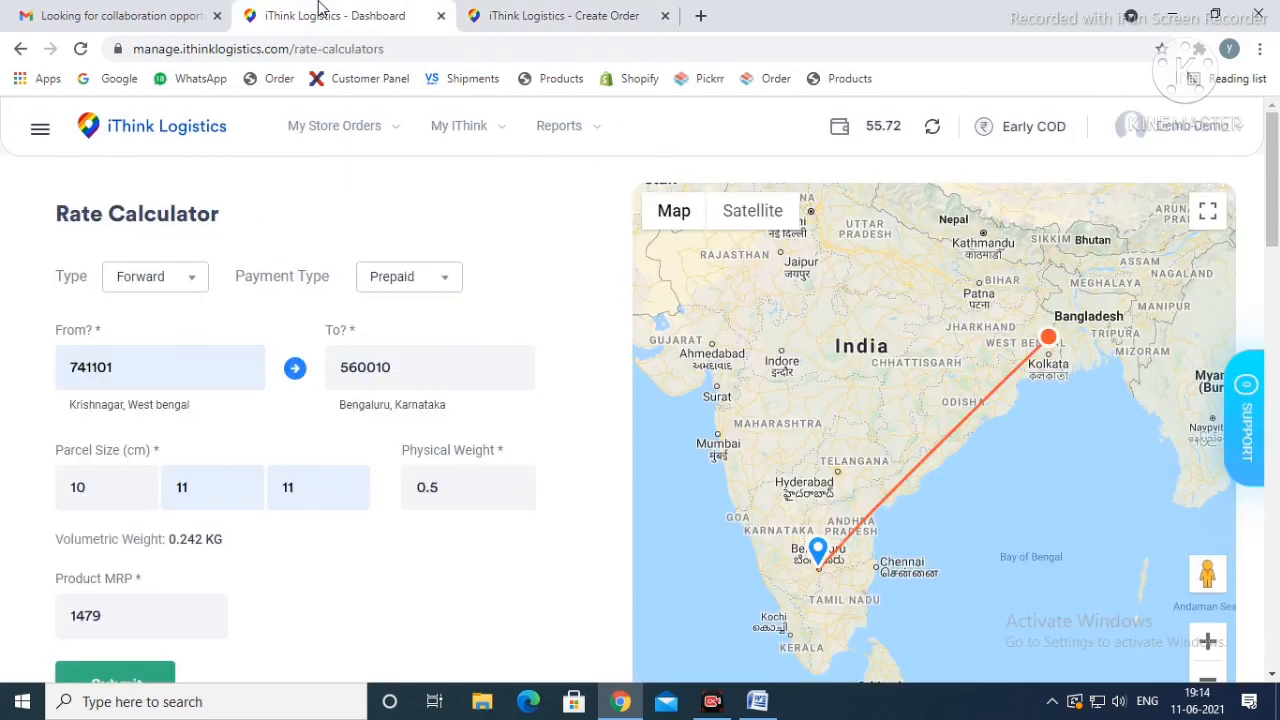